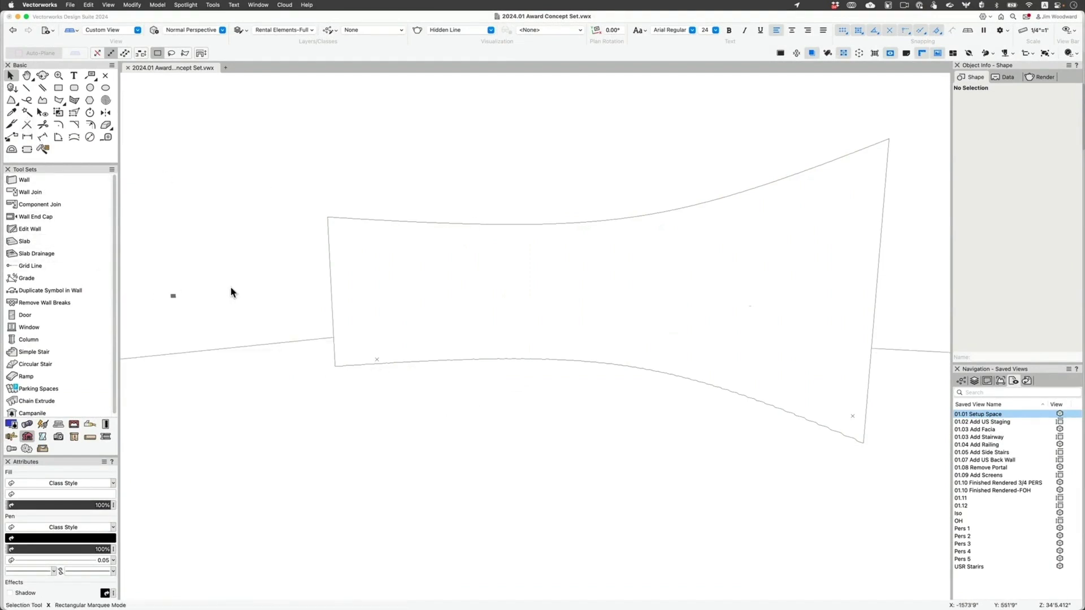
Restore the 01.02 Add US Staging view and start an origin-centred rectangle with ΔX 16'.
double_click(990, 423)
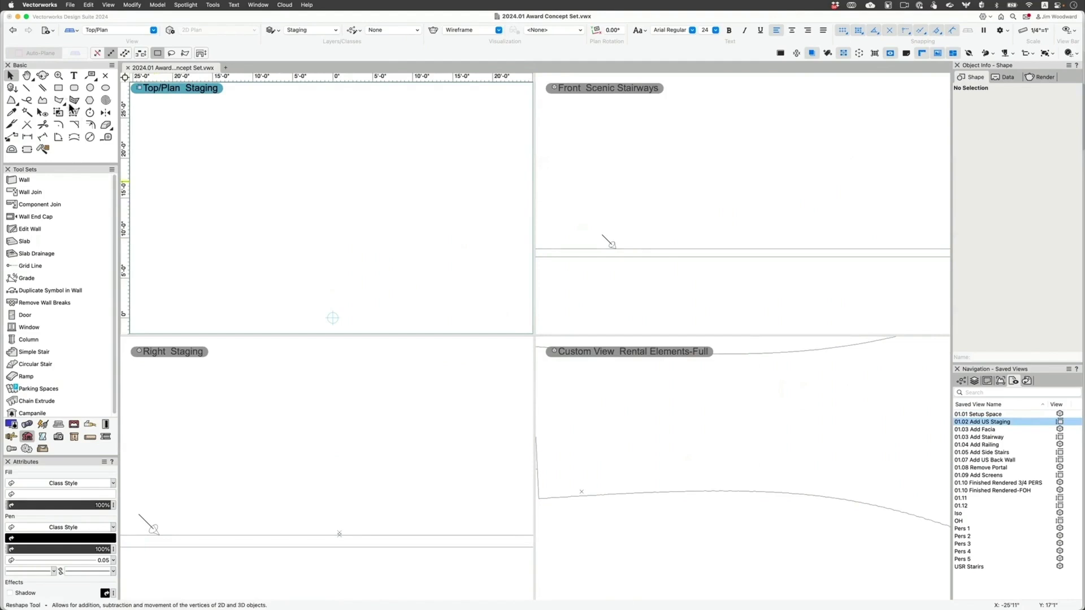
left_click(58, 87)
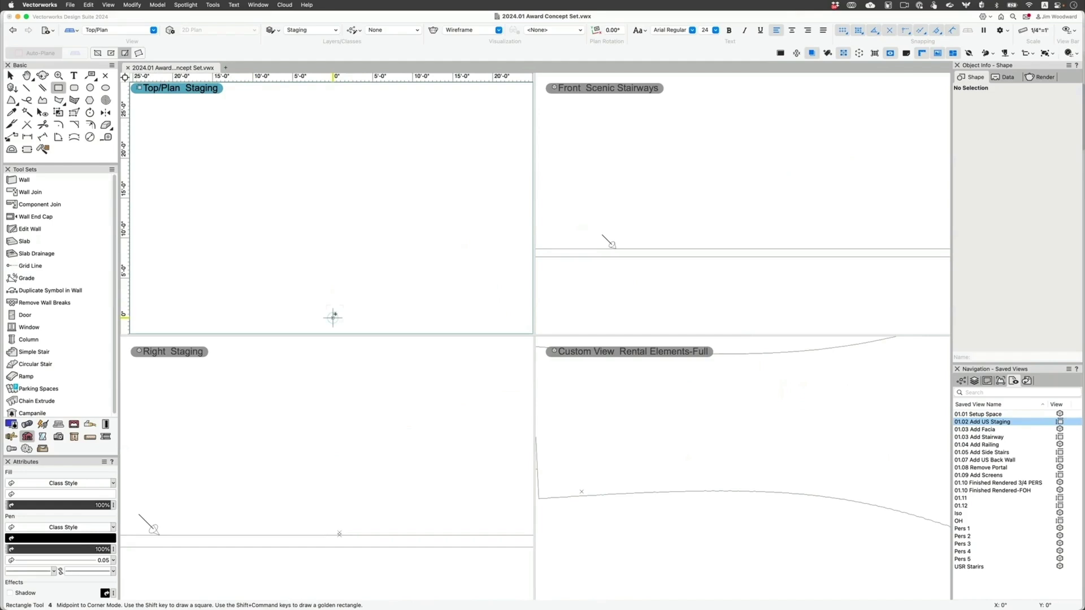
left_click(332, 317)
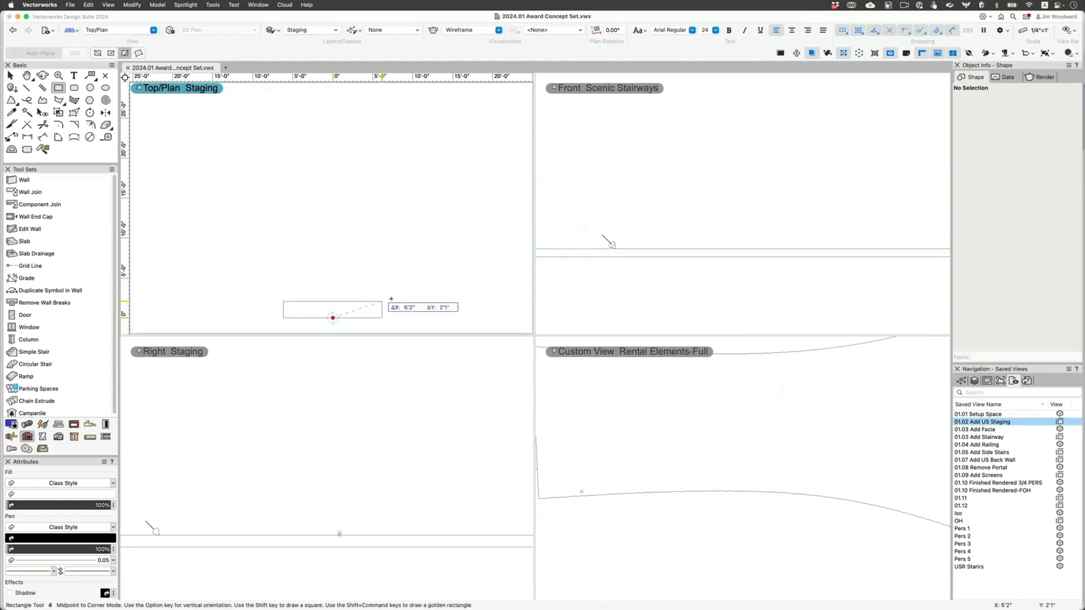
key("Tab")
type("1")
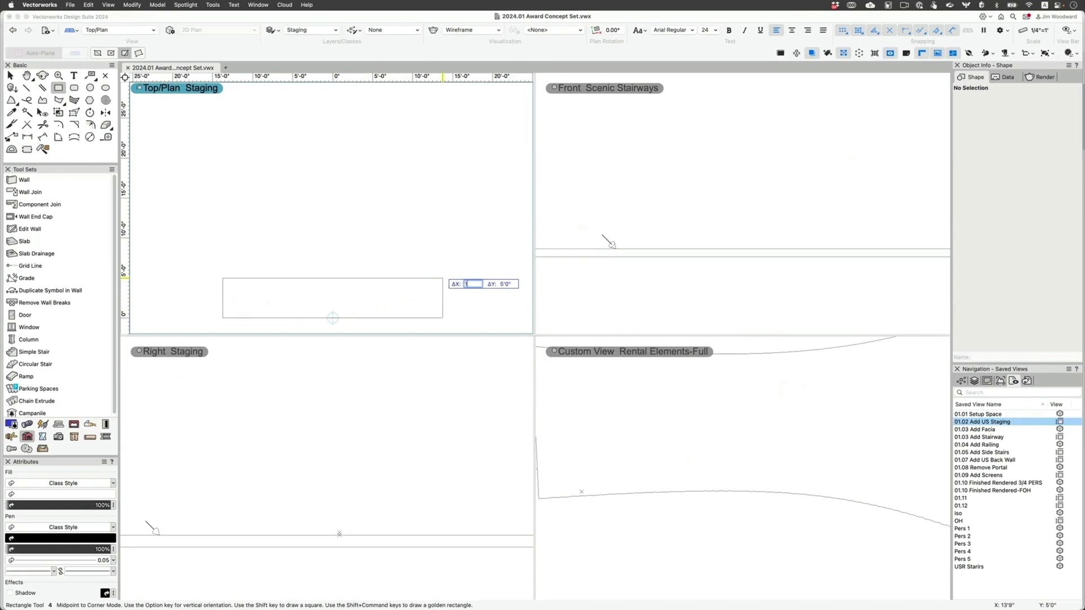
type("6'")
key("Tab")
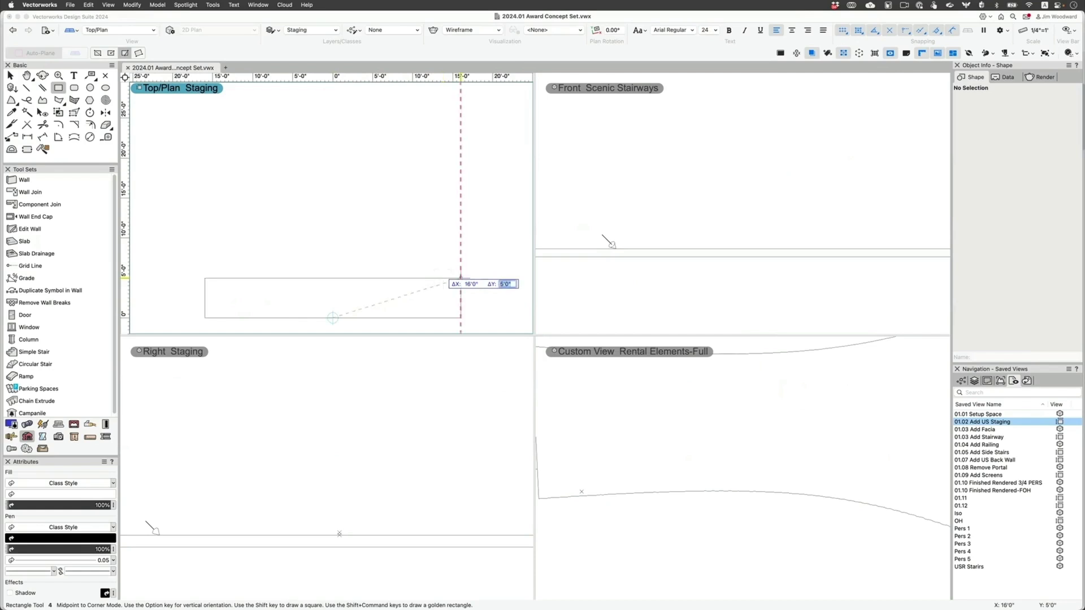
Finish the 32' by 8' rectangle, convert it to stage decks, and give them Legs-Braced structure.
type("96")
key("Return")
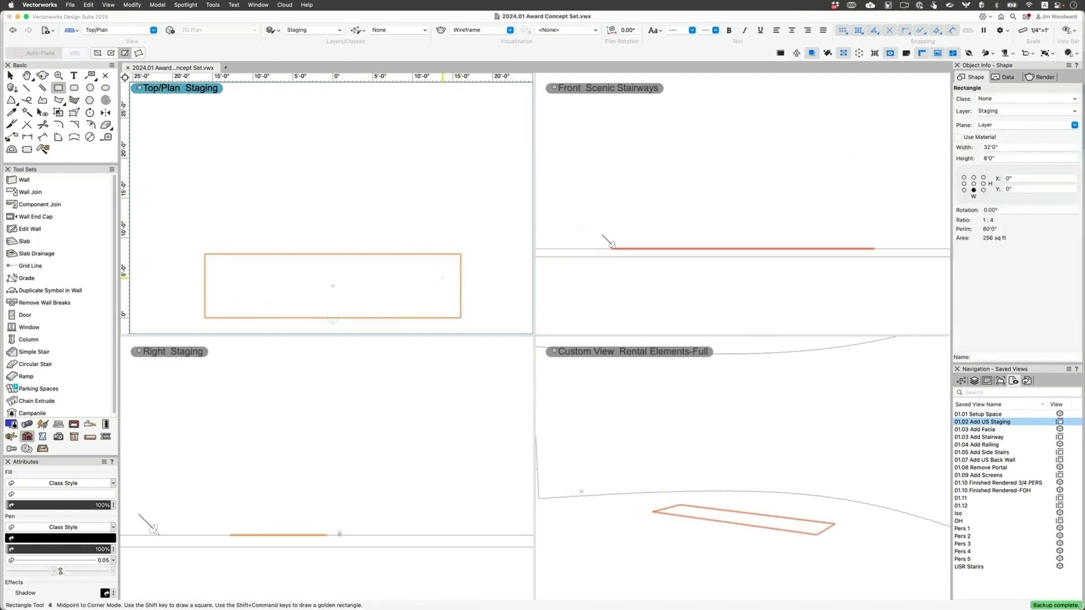
scroll(229, 247, "up", 1)
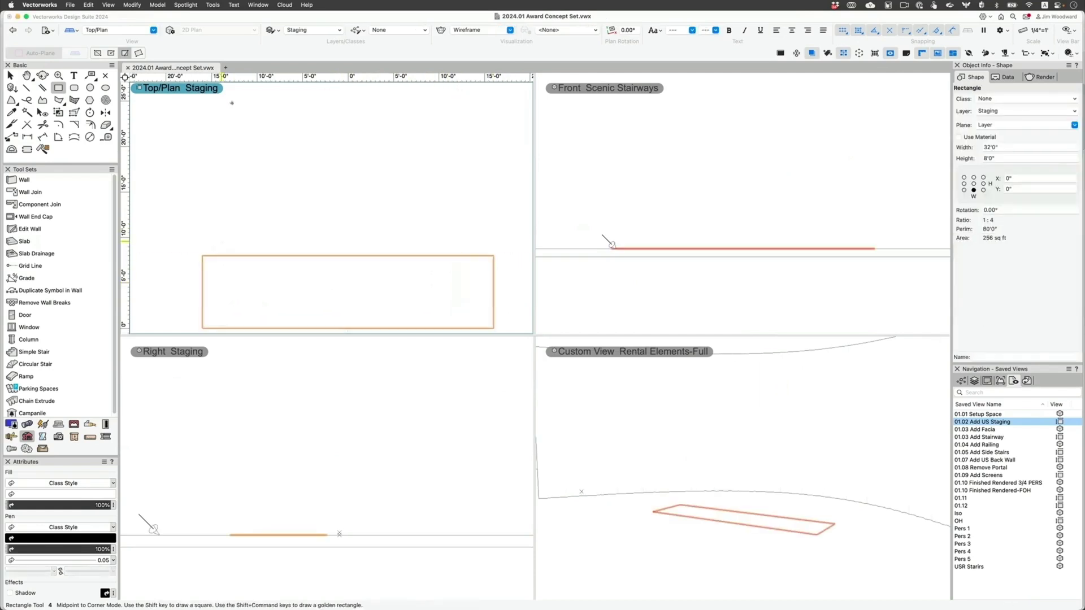
left_click(186, 5)
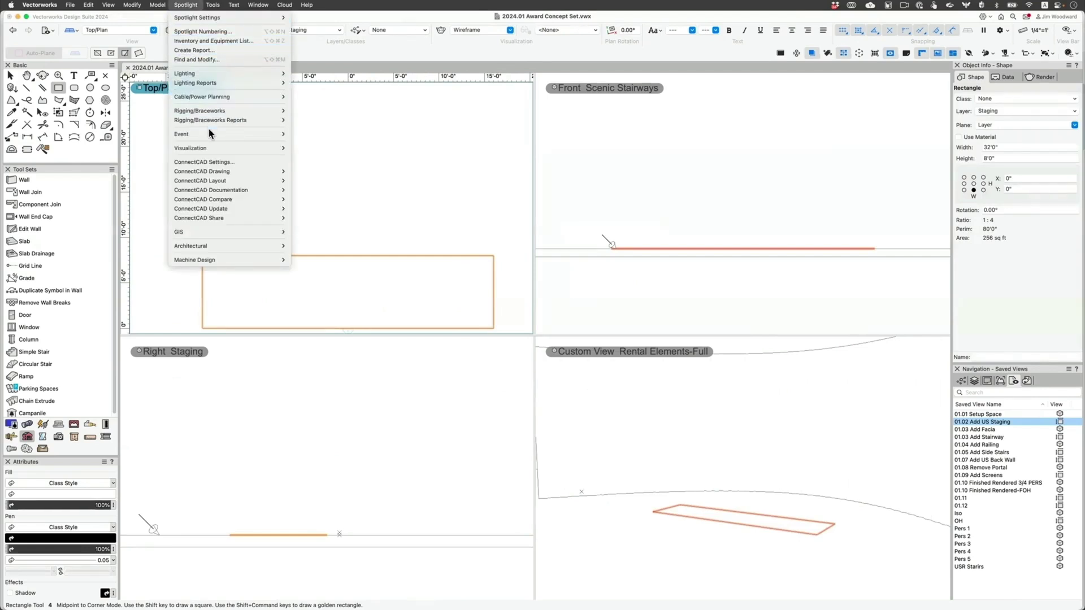
mouse_move(209, 134)
left_click(330, 159)
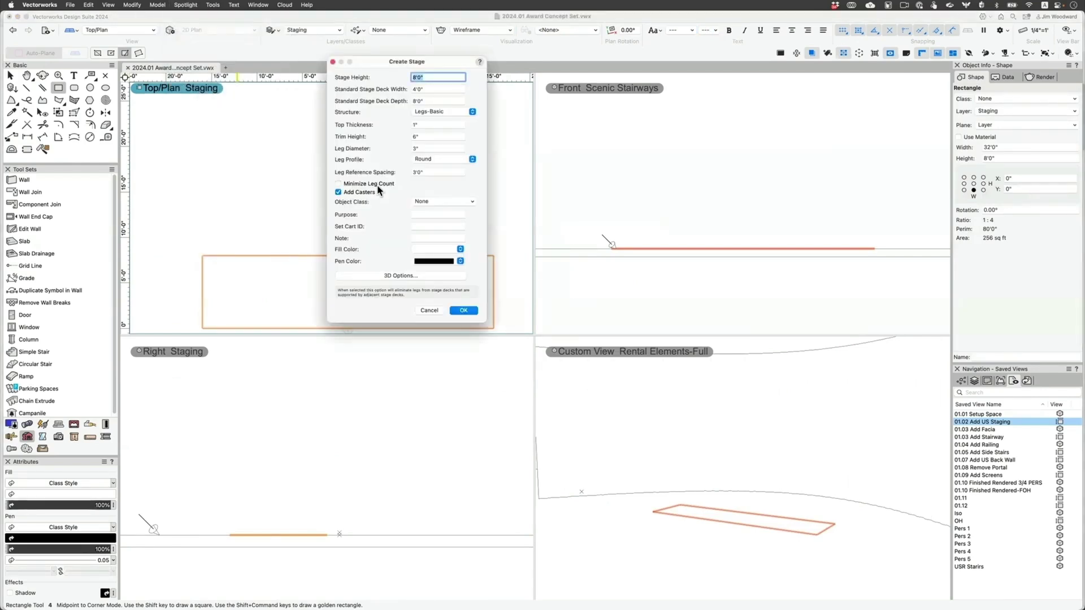
left_click(462, 311)
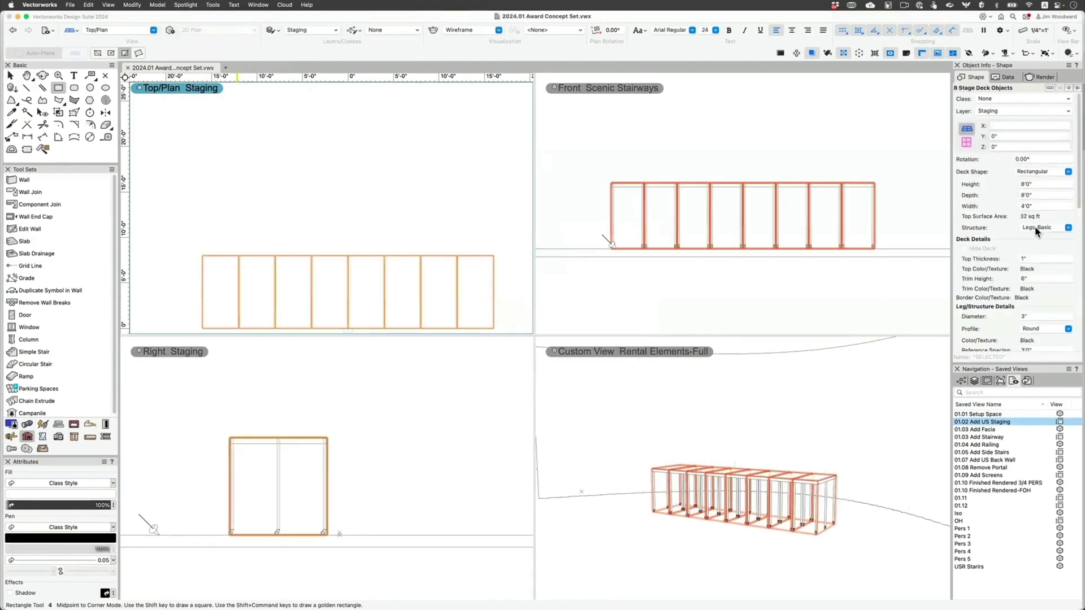
left_click(1037, 228)
left_click(1045, 247)
Drag the two middle stage decks 8'0" upstage to form a T-shaped platform.
key("x")
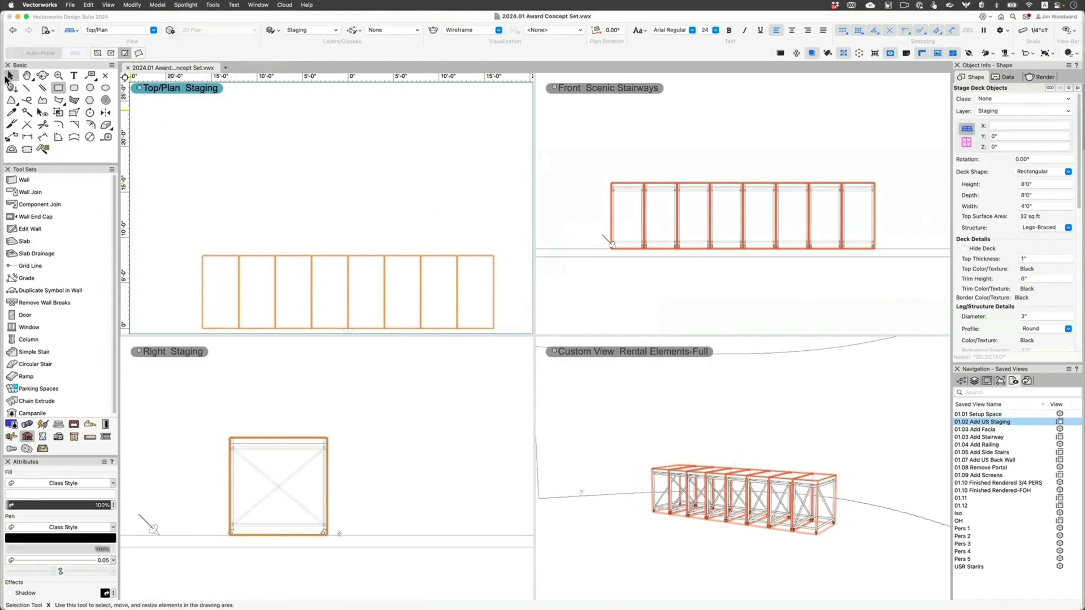
left_click(9, 77)
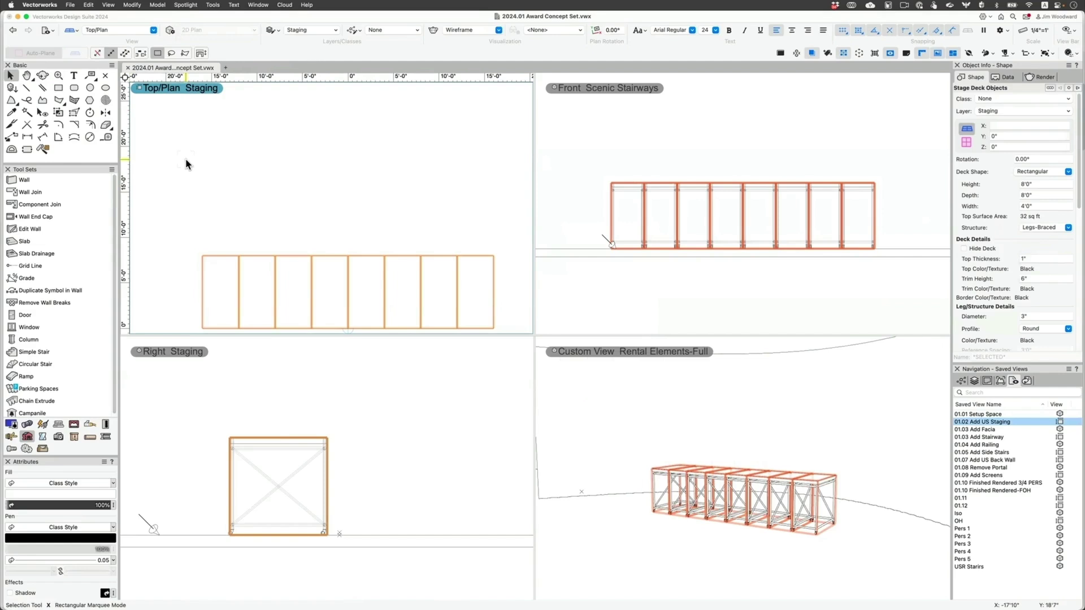
left_click_drag(294, 220, 392, 264)
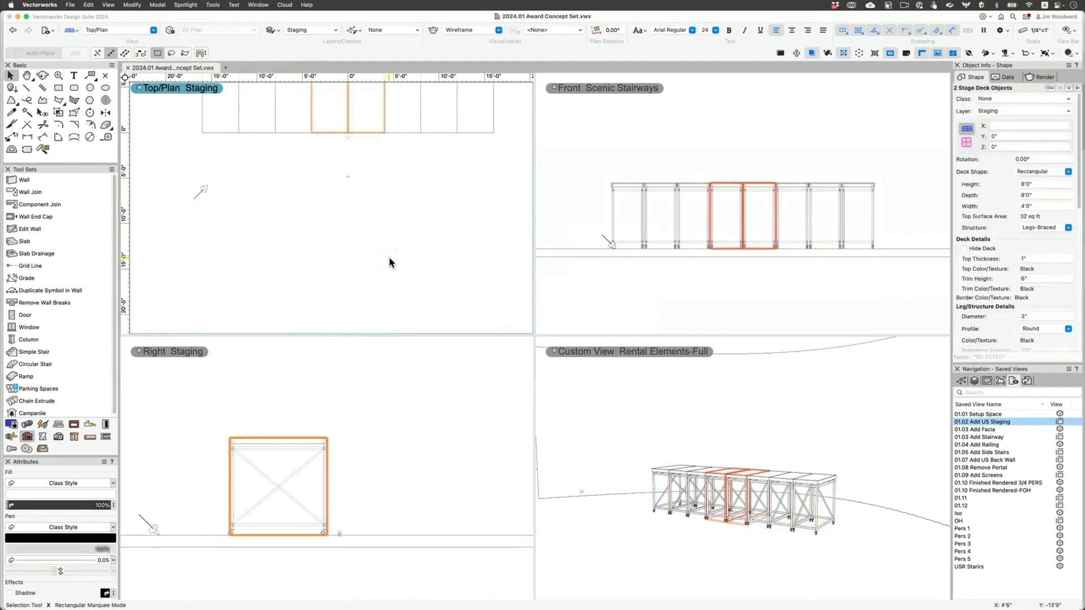
scroll(363, 208, "up", 5)
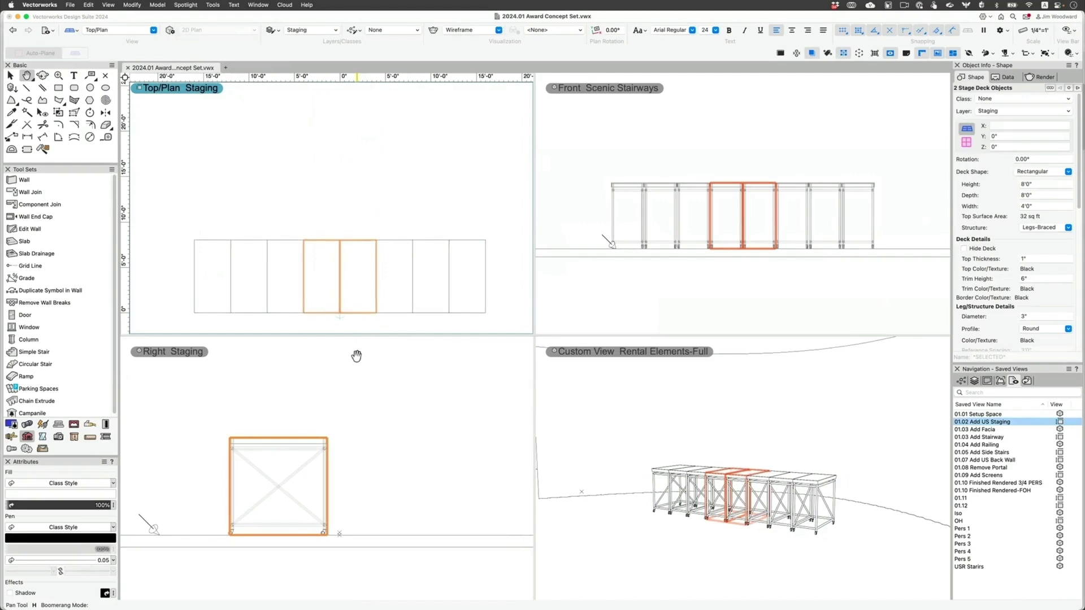
left_click_drag(341, 313, 337, 240)
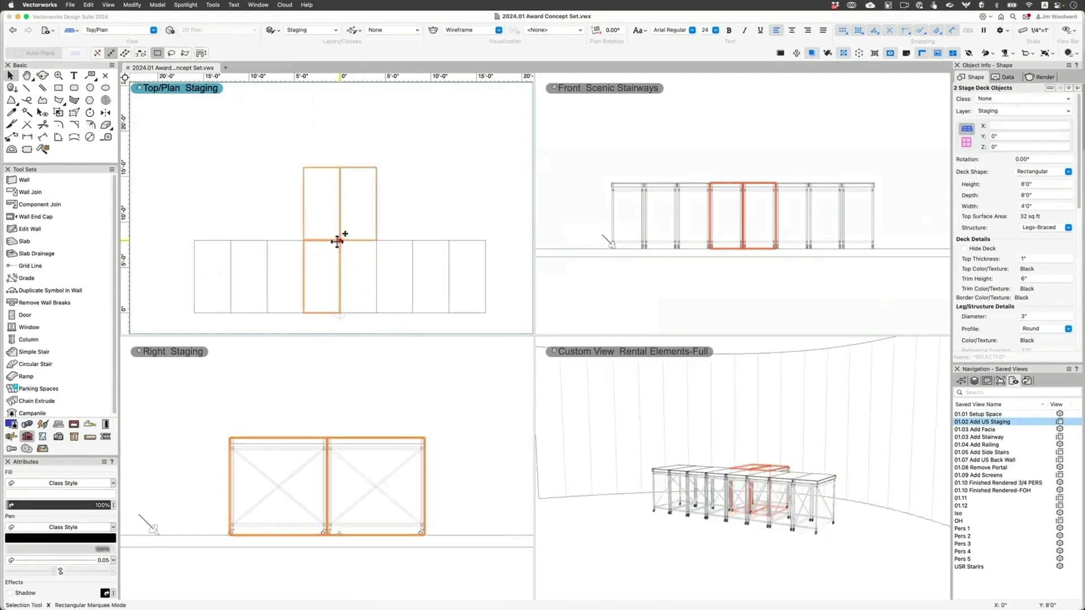
left_click(377, 155)
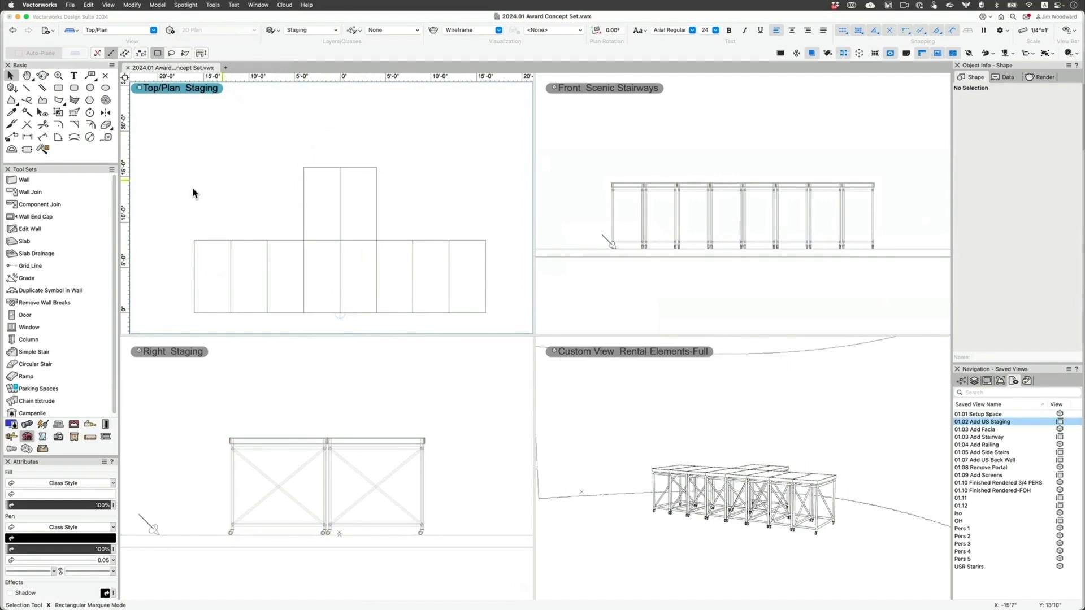
Set a Straight back railing on the three left and three right front-row decks.
left_click_drag(169, 218, 328, 316)
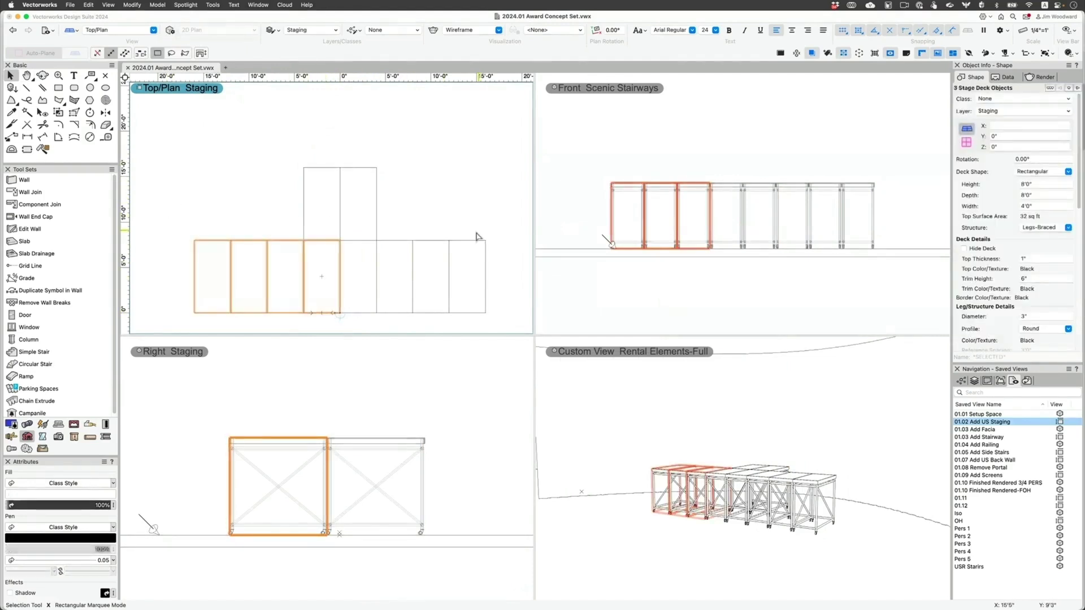
left_click_drag(514, 222, 368, 312, "shift")
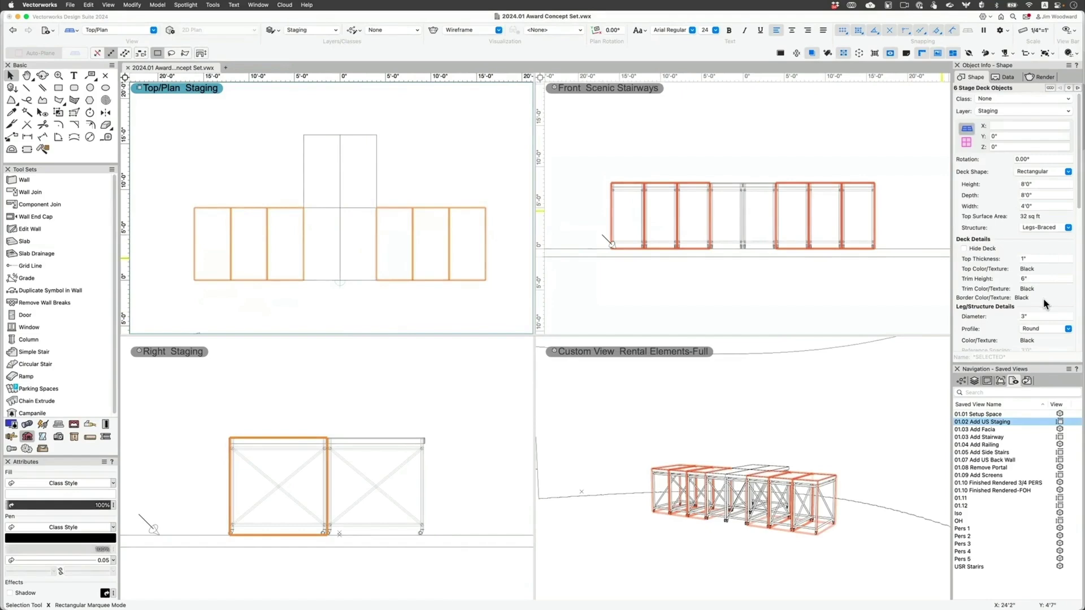
scroll(1043, 299, "down", 5)
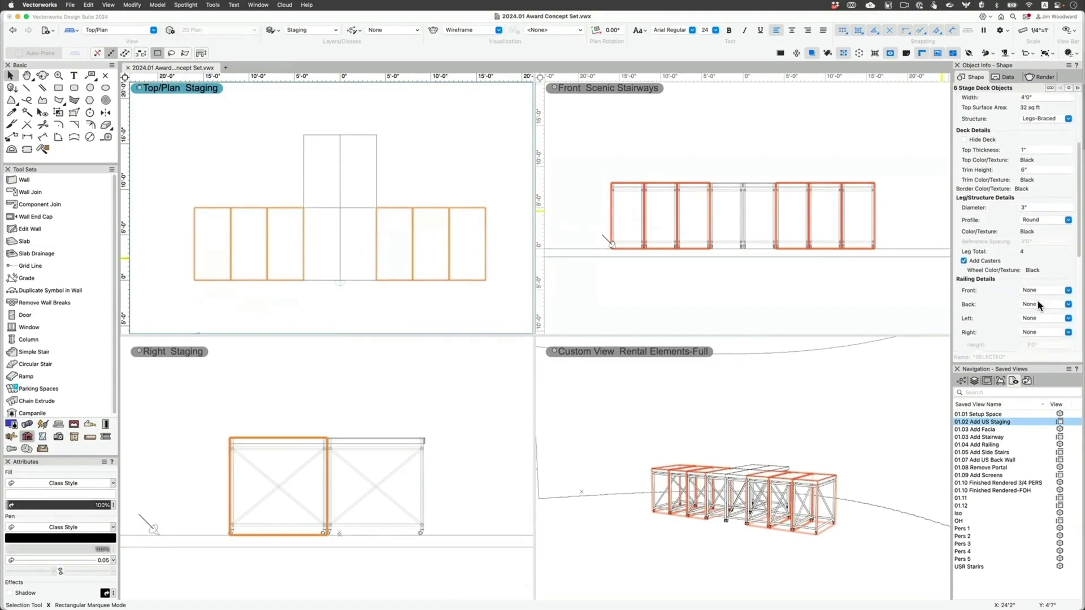
left_click(1039, 306)
left_click(1038, 310)
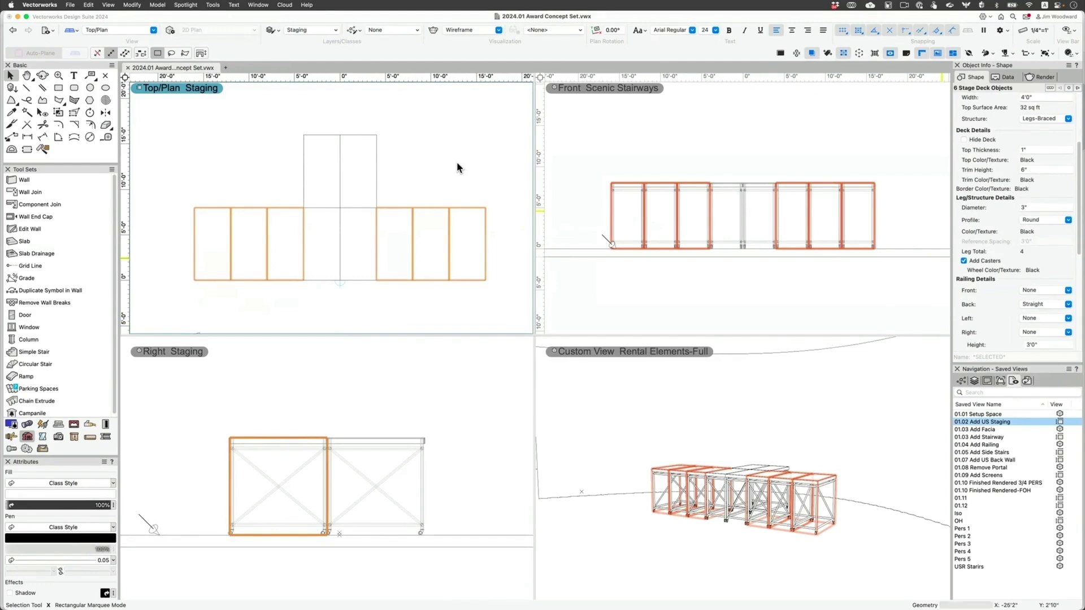
key("h")
left_click_drag(450, 156, 448, 189)
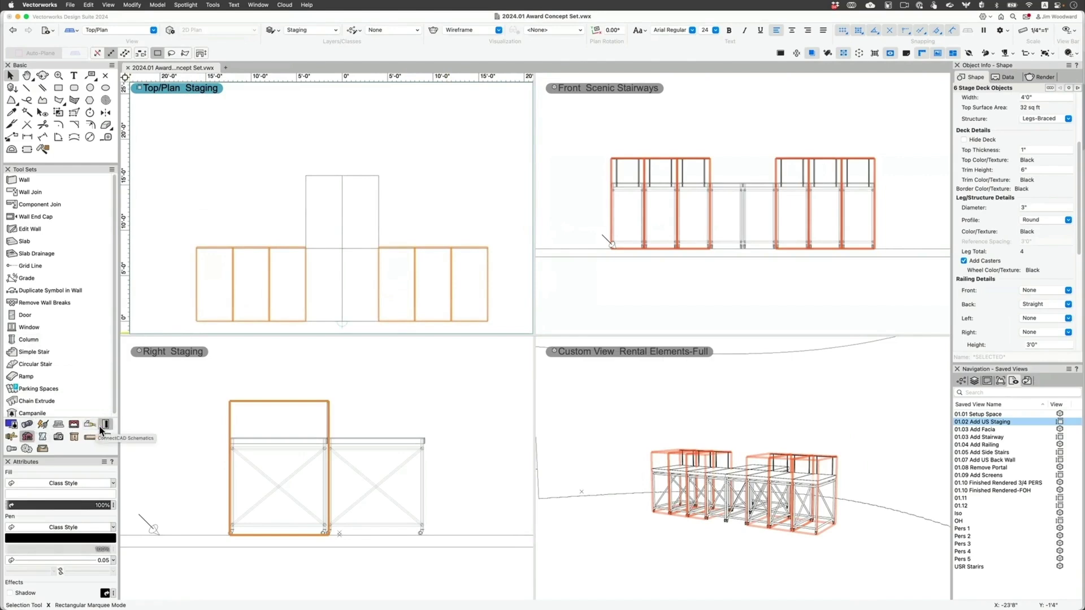
Place a 14-step, 3'-wide Stage Steps unit, rotated 180°, at the platform's upstage edge.
left_click(73, 427)
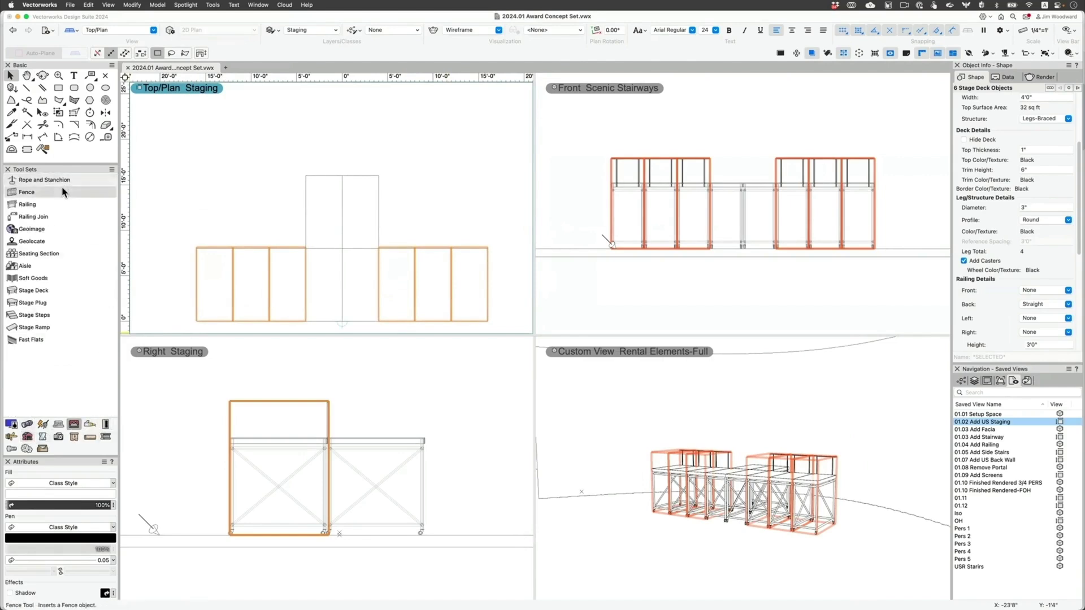
left_click(51, 312)
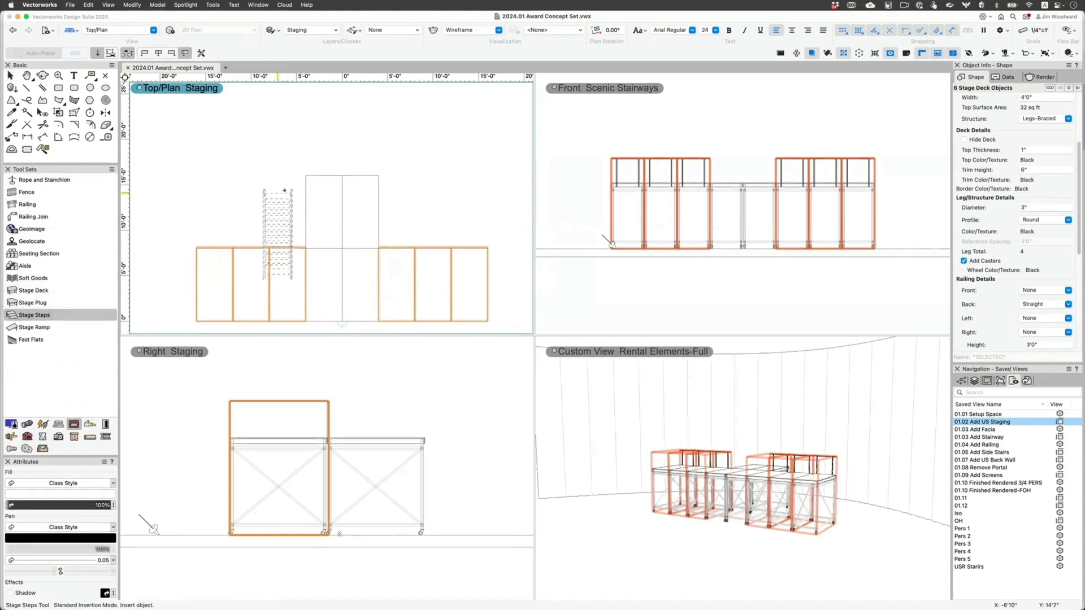
left_click(201, 54)
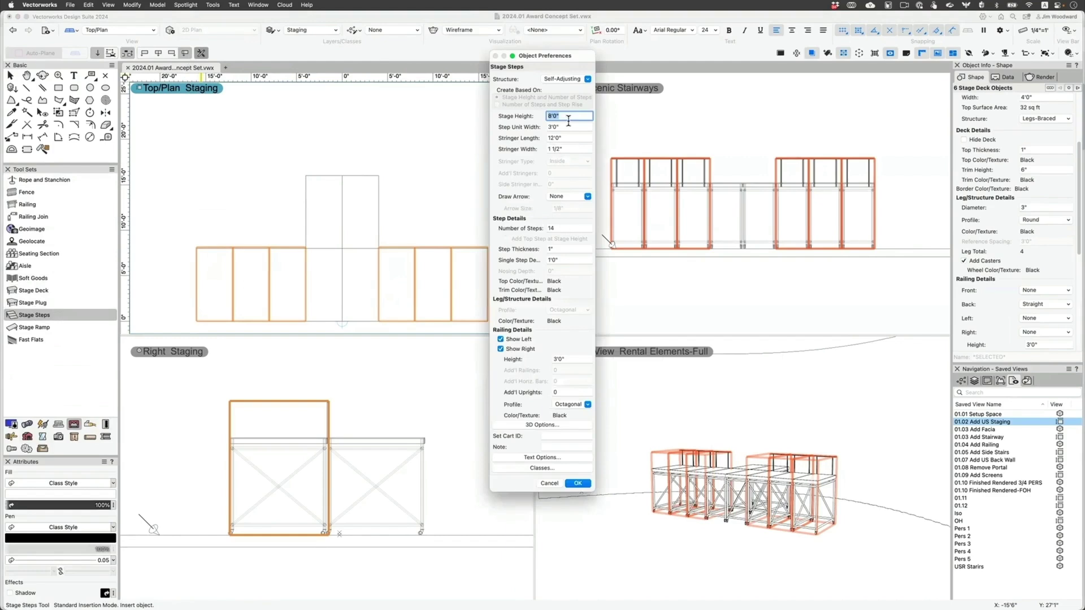
left_click(577, 483)
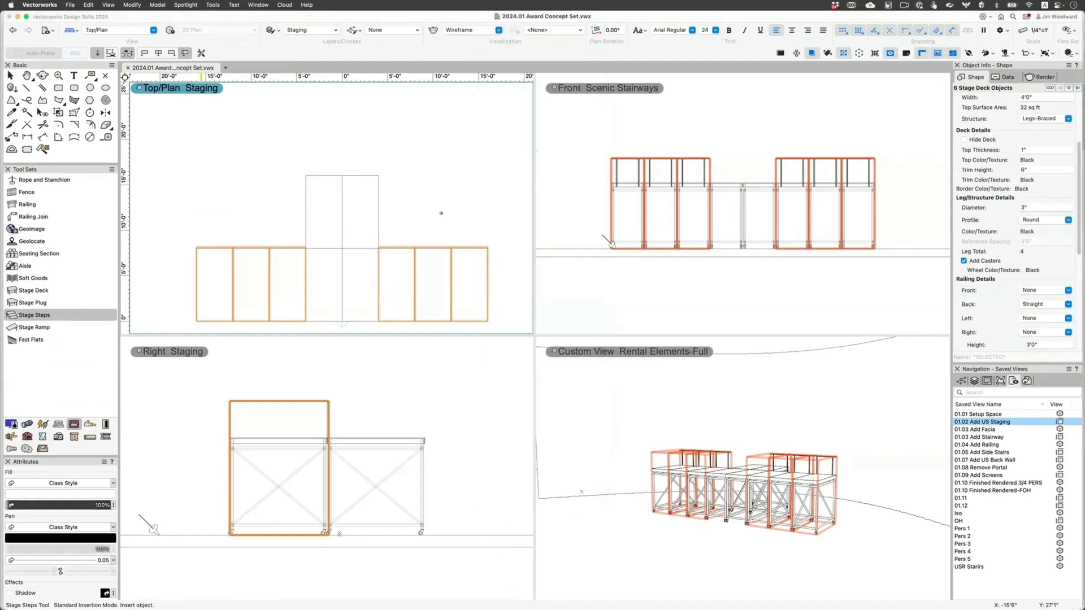
left_click(342, 176)
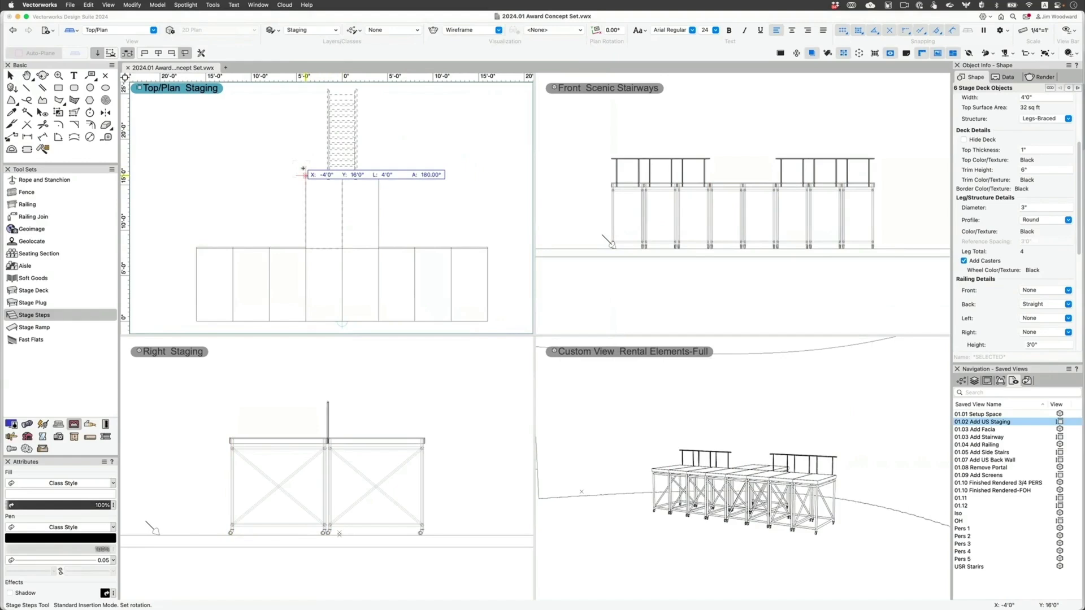
left_click(303, 169)
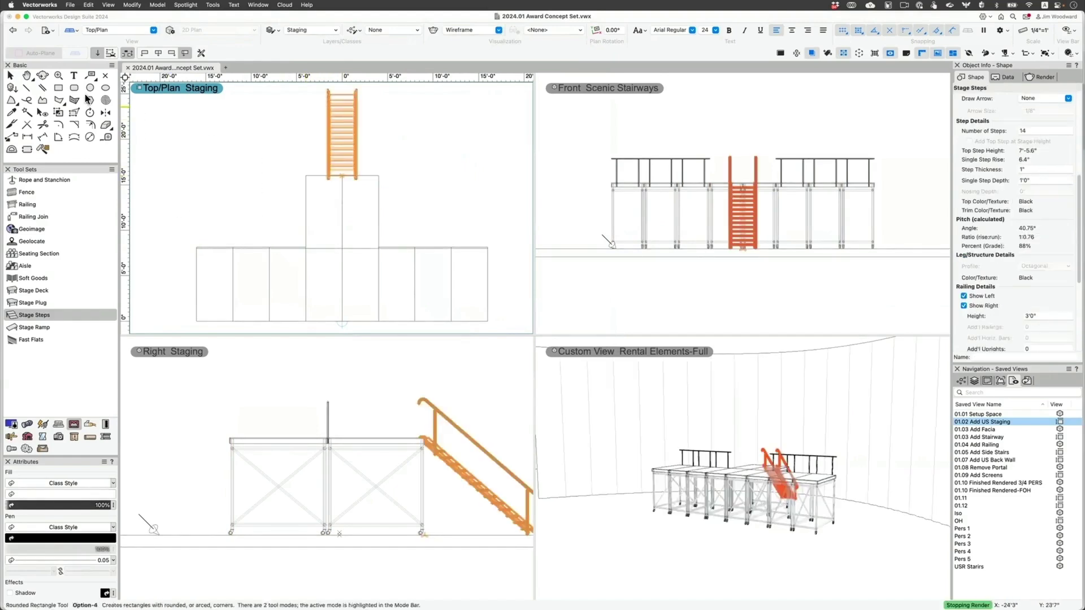
left_click(11, 75)
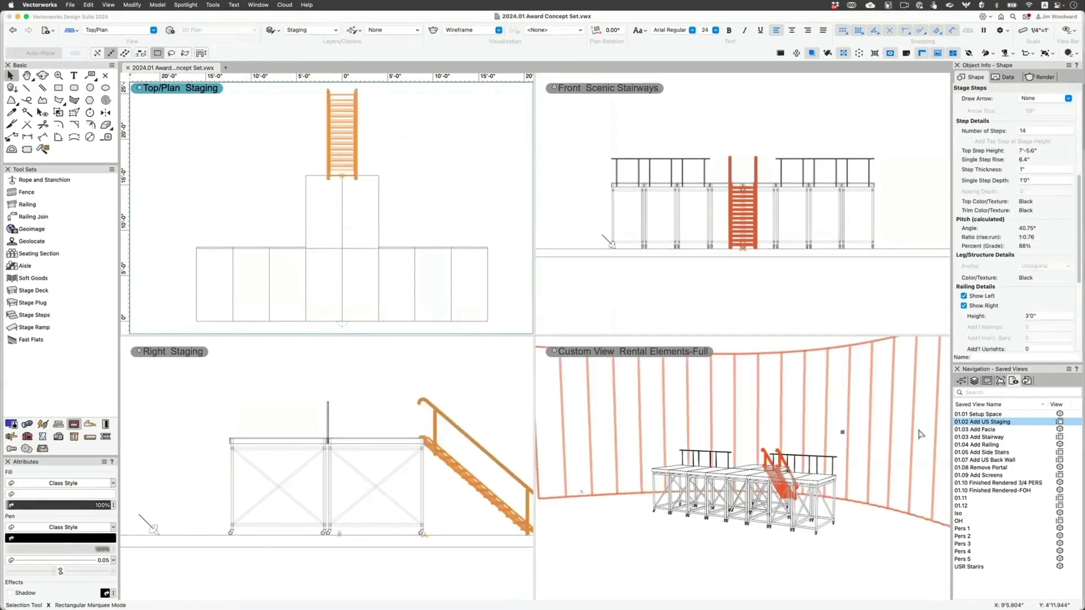
Restore the Add Facia view and trace a four-corner polygon around the front deck's top.
double_click(983, 430)
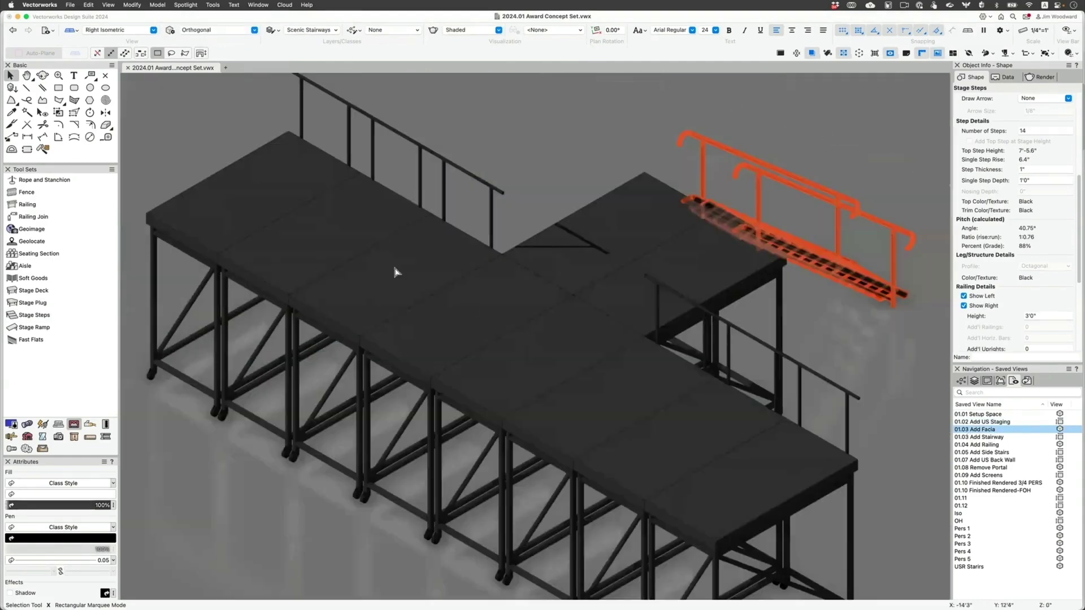
left_click(172, 144)
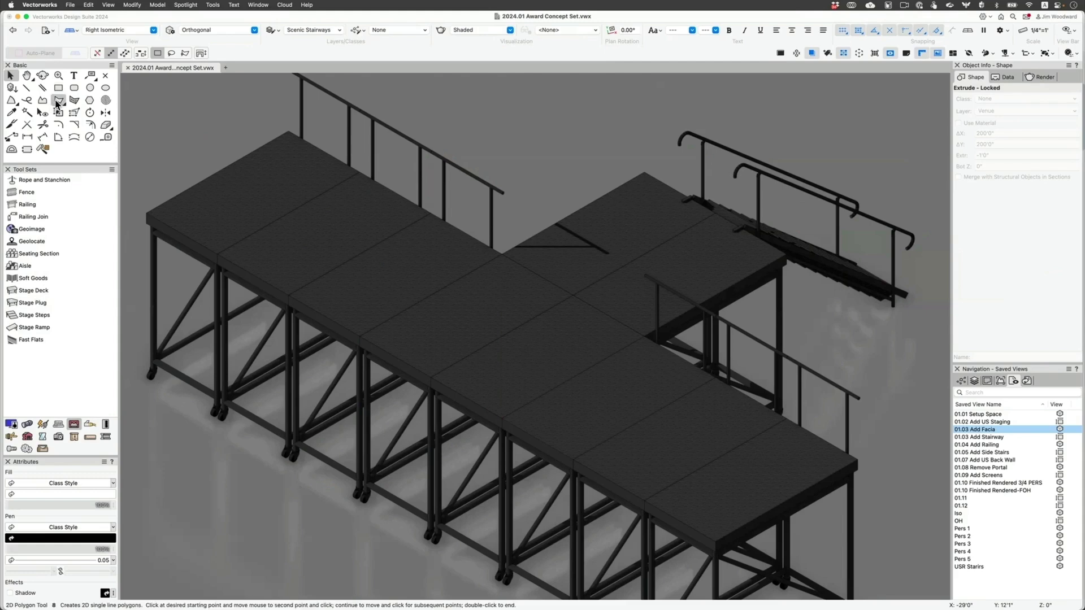
left_click(57, 101)
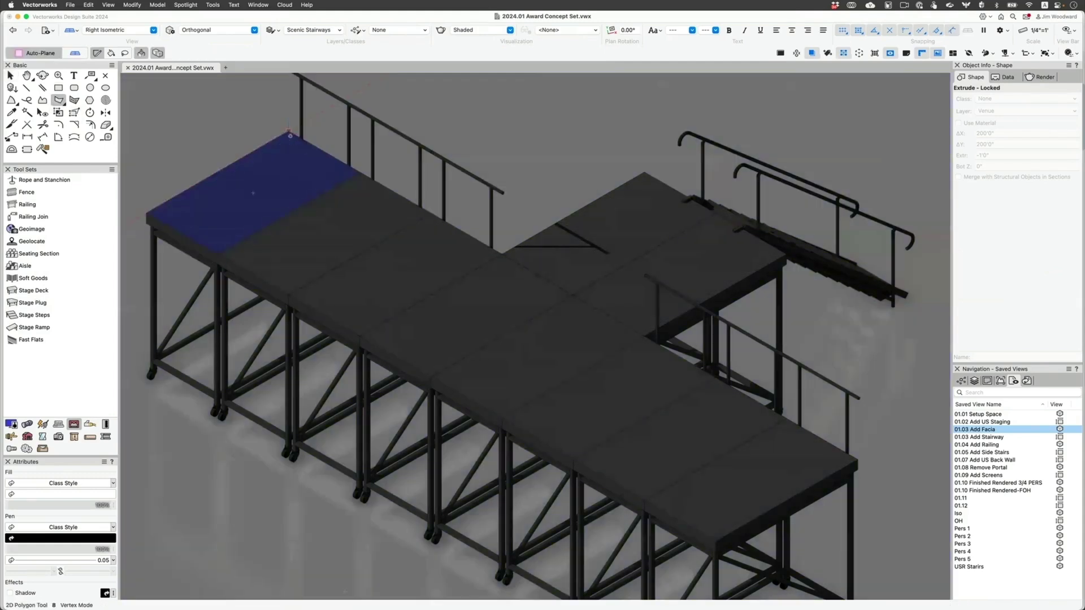
left_click(289, 134)
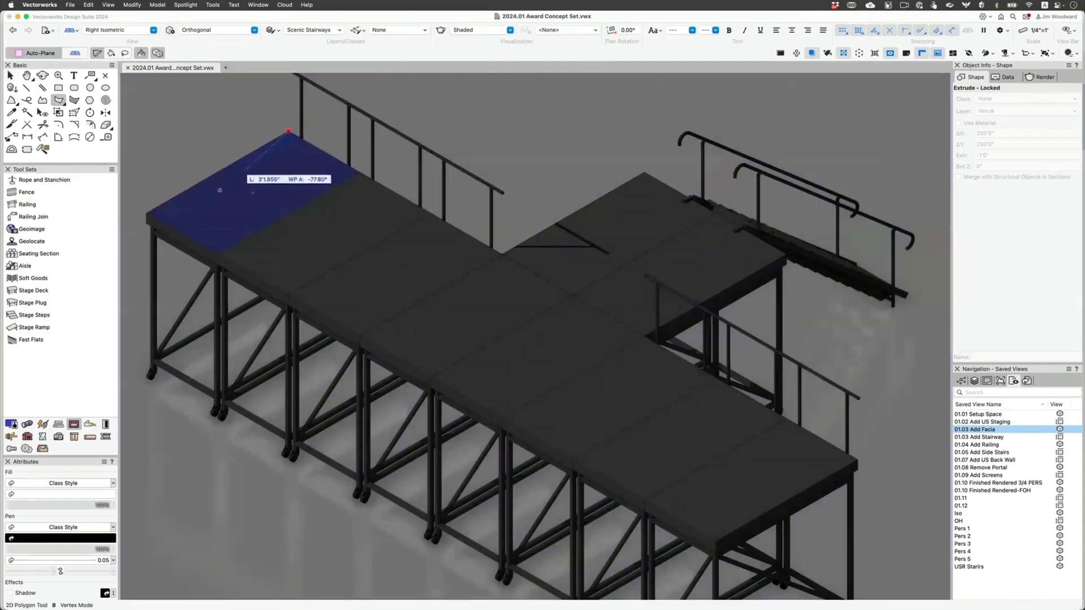
left_click(149, 213)
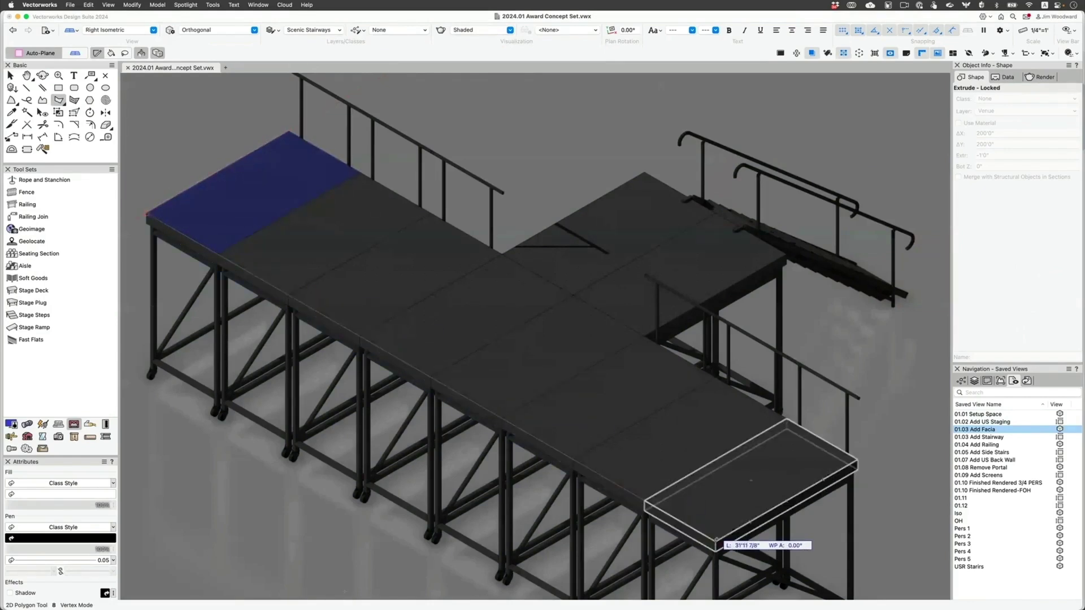
left_click(715, 541)
left_click(857, 460)
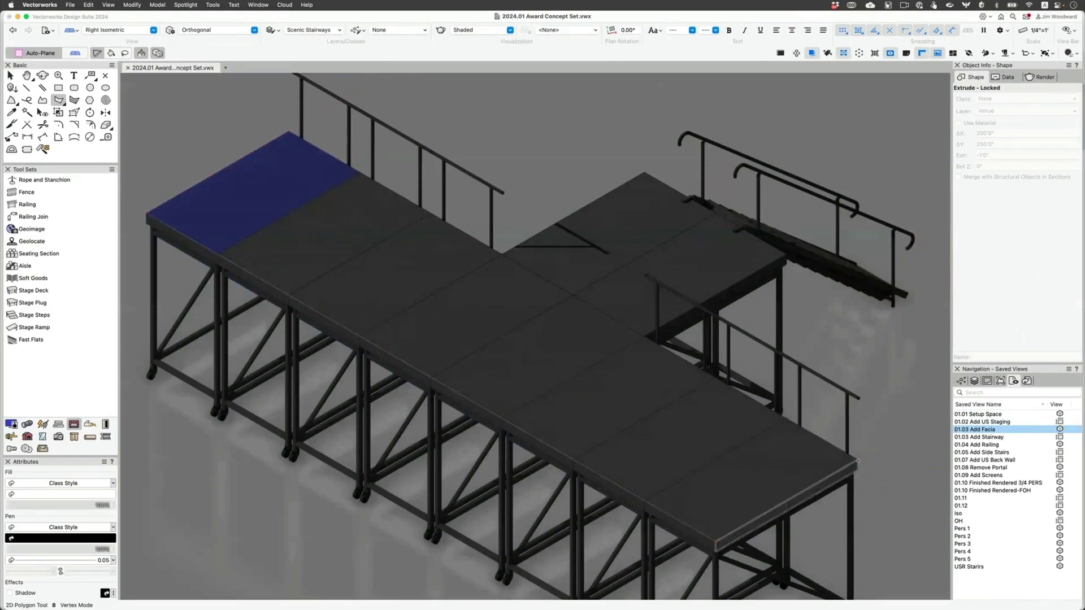
Offset the deck outline 1" outward and convert the offset into a NURBS curve.
left_click(90, 124)
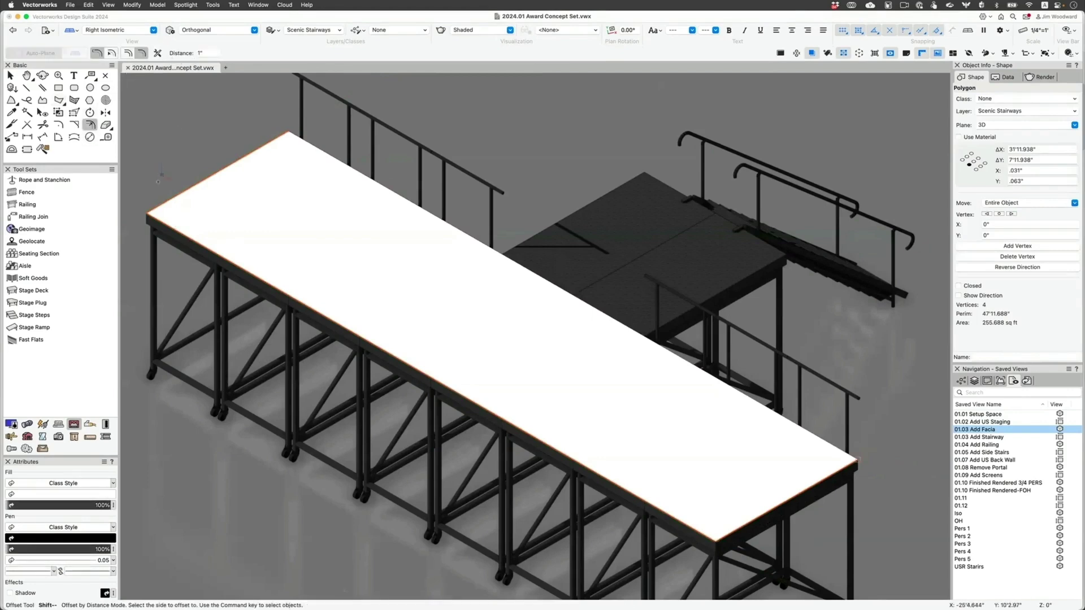
left_click(143, 190)
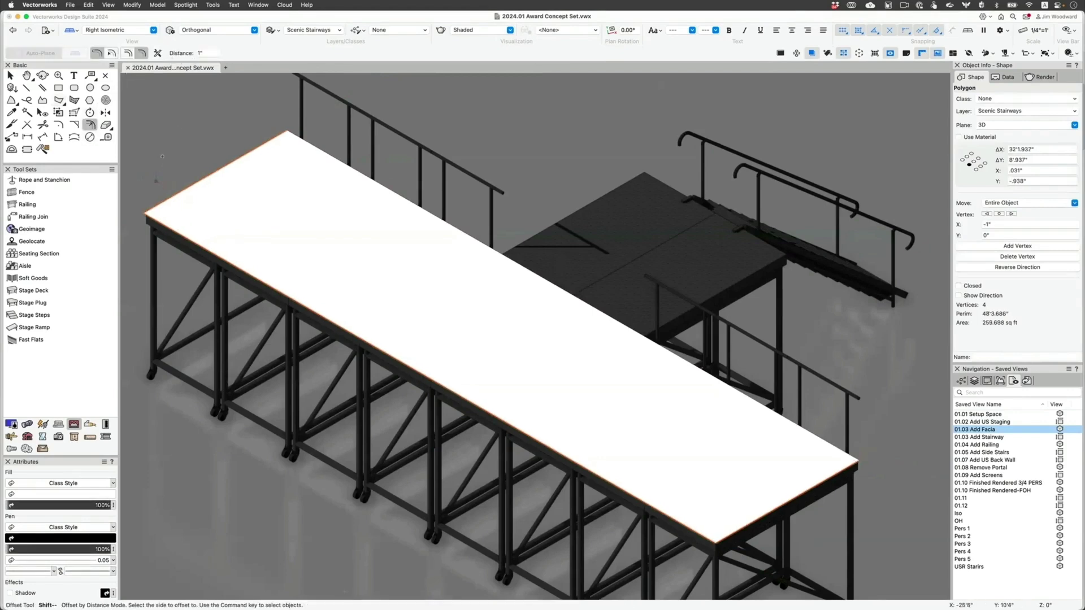
left_click(107, 5)
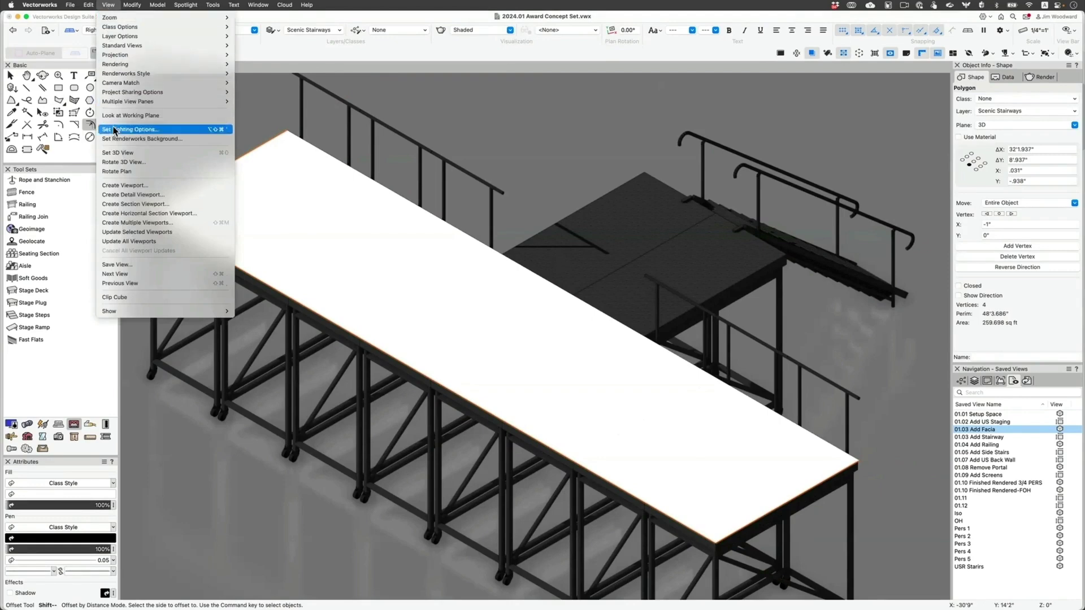
mouse_move(132, 5)
mouse_move(164, 195)
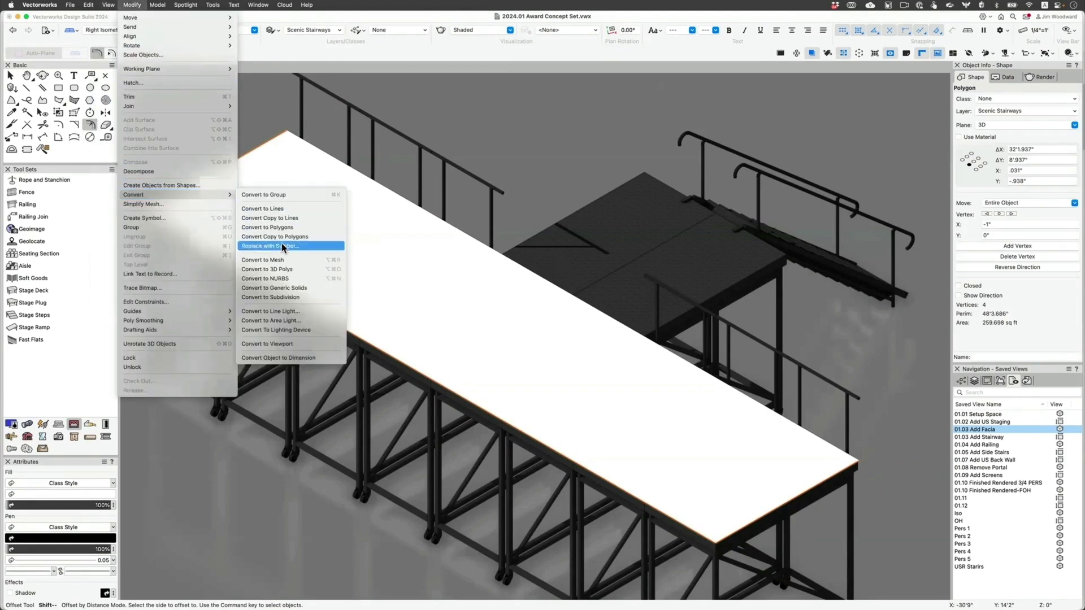
left_click(265, 278)
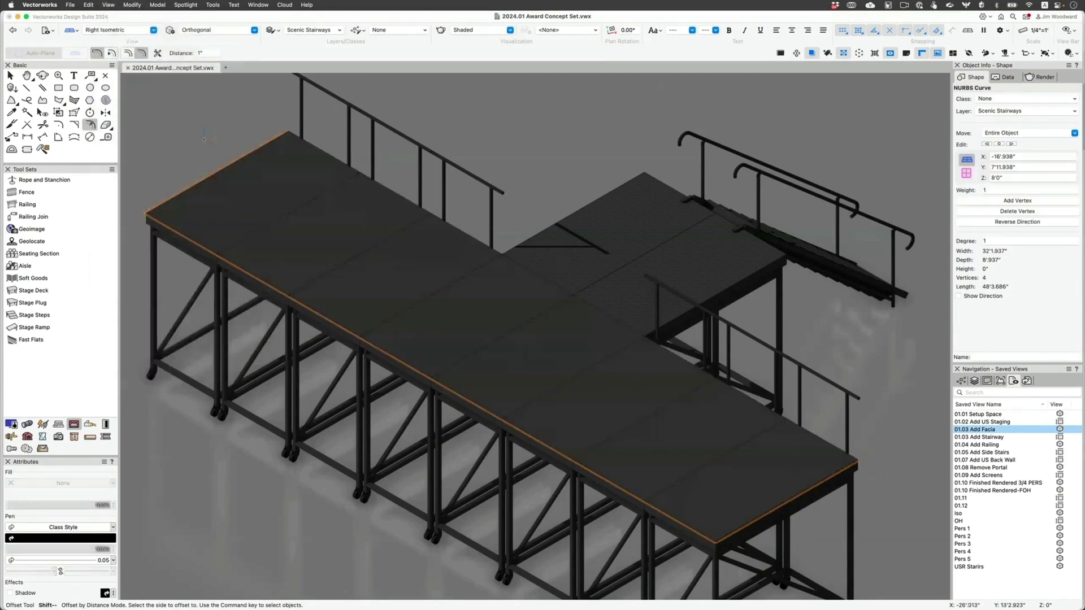
Duplicate the curve and move the copy 8' down to floor level.
key("x")
key("super+alt+shift+m")
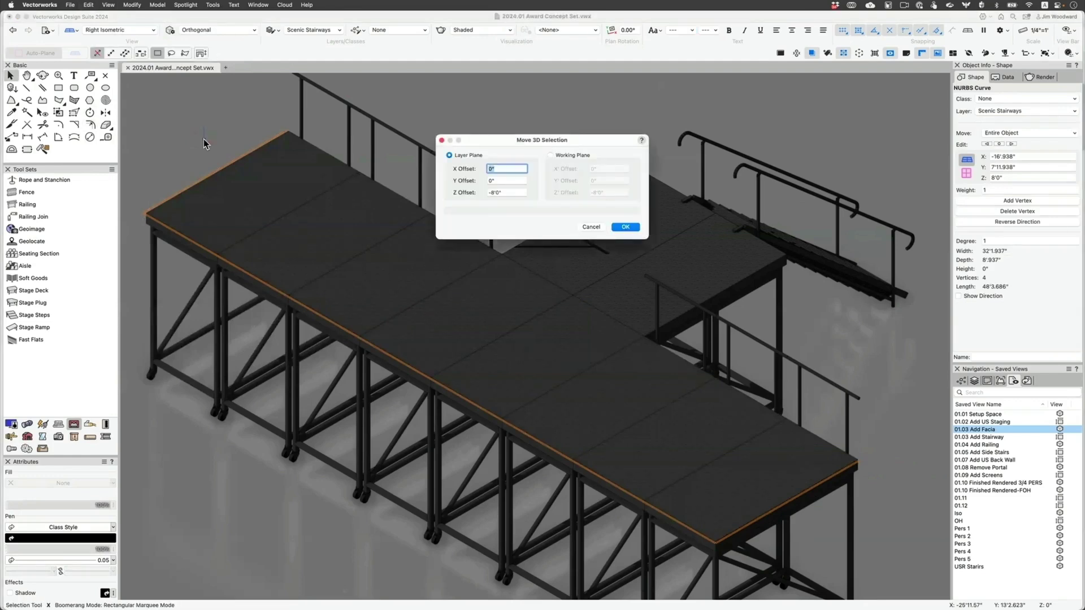
key("Return")
key("shift+minus")
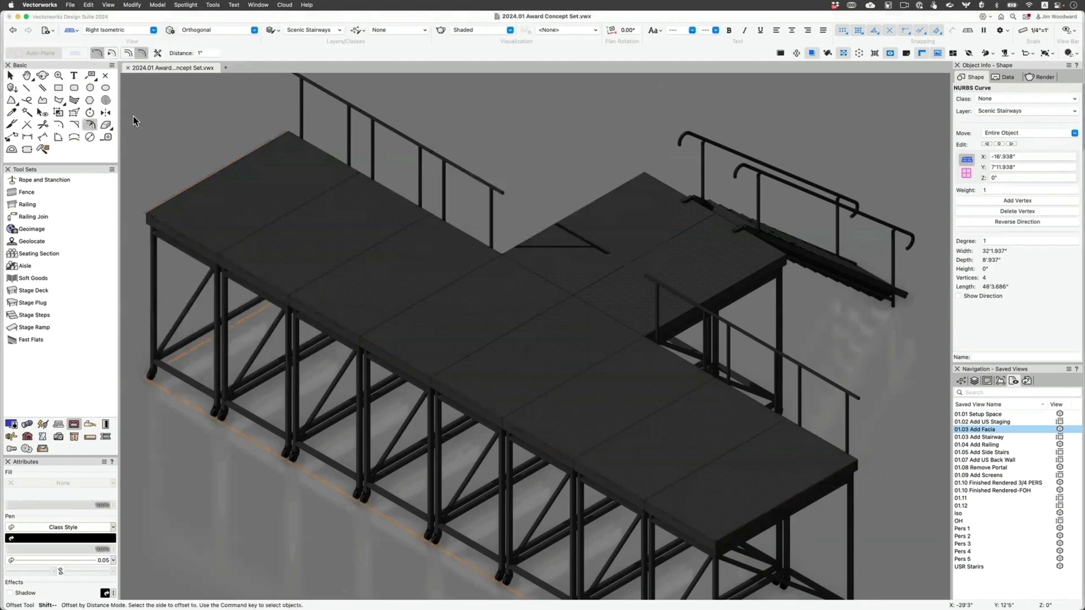
left_click(10, 75)
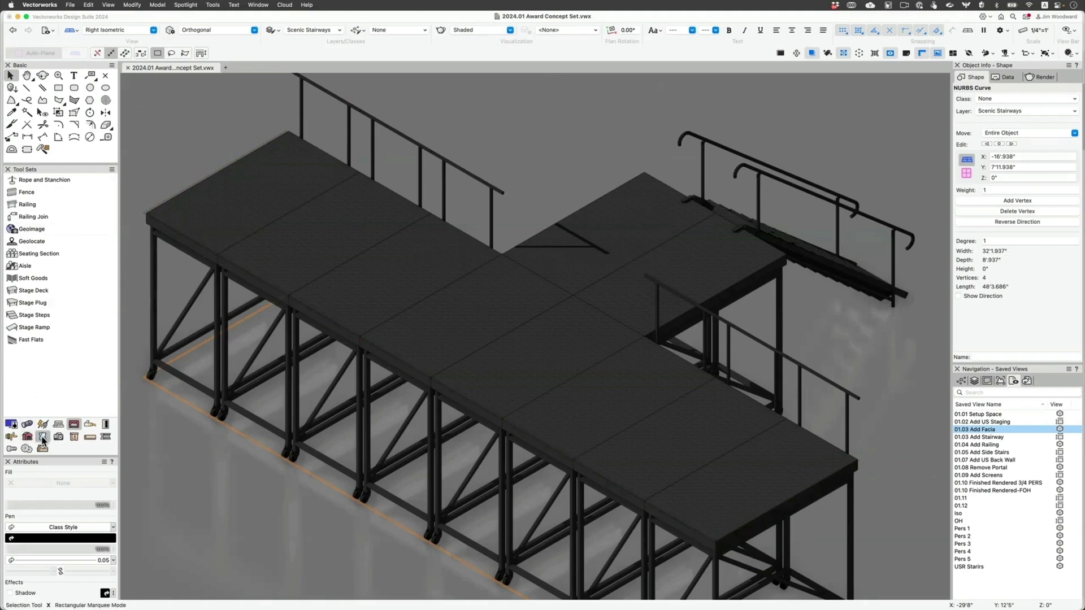
Loft the top-edge and floor-level curves into a solid facia.
left_click(42, 438)
left_click(34, 361)
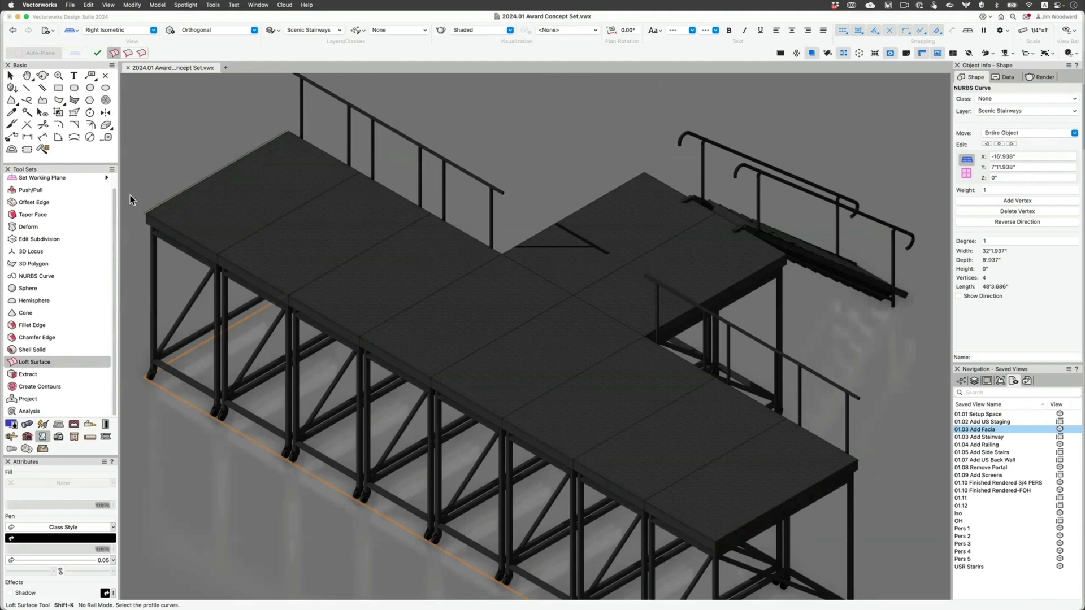
left_click(149, 216)
left_click(149, 380)
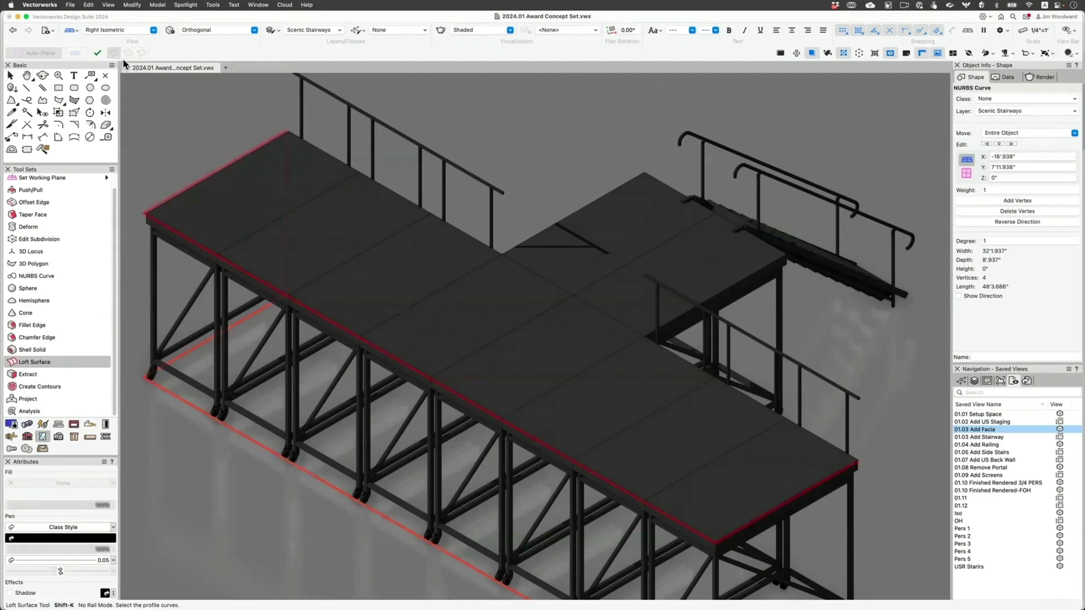
left_click(97, 53)
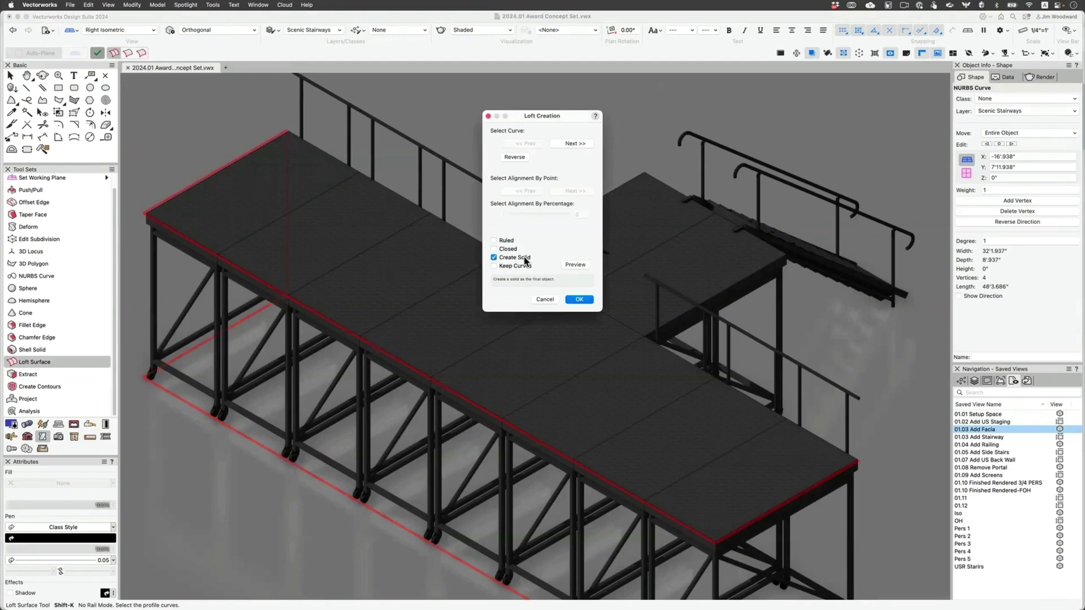
left_click(577, 301)
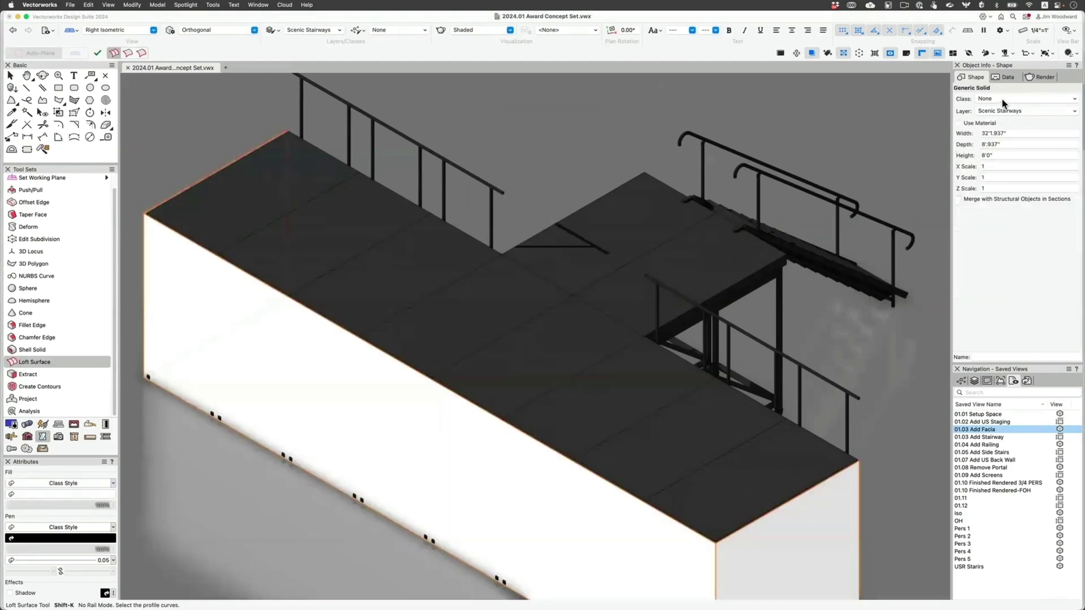
Assign the facia to class Finishes-Fabric-1 and deselect it.
left_click(1003, 99)
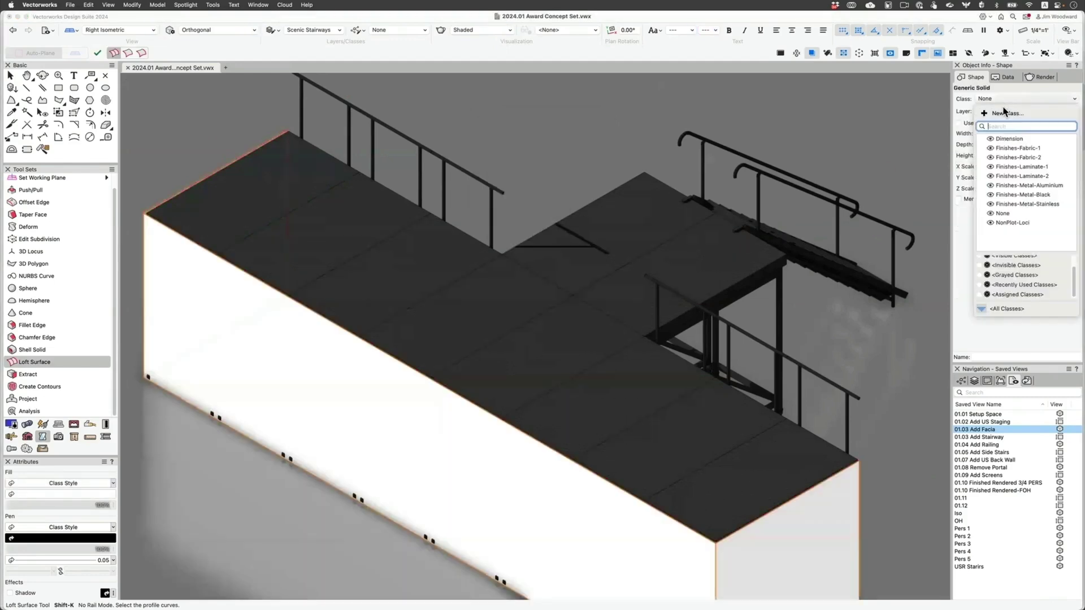
left_click(1019, 148)
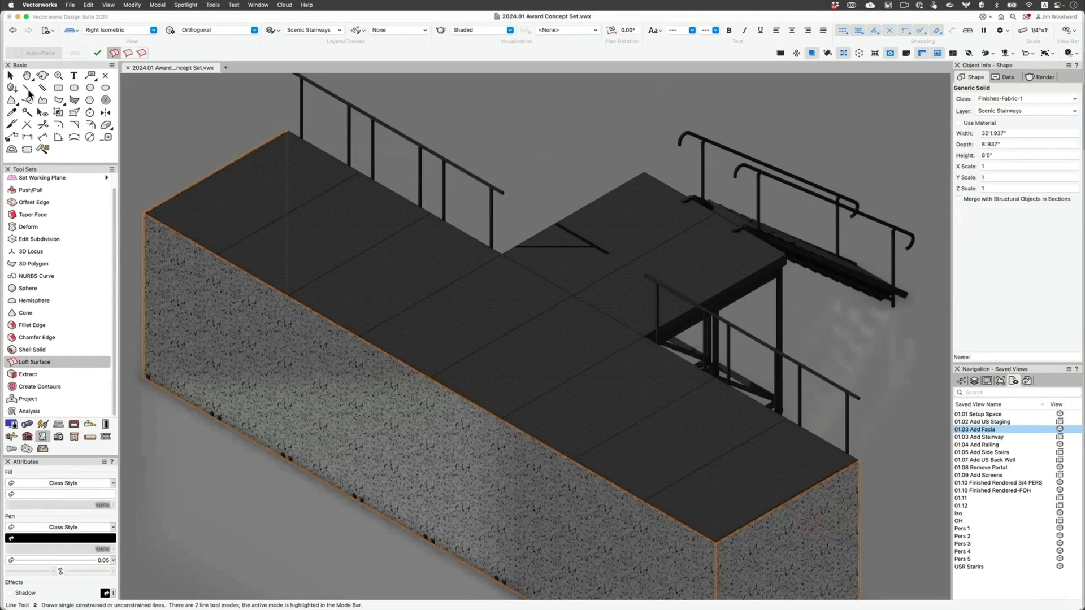
left_click(10, 75)
left_click(182, 138)
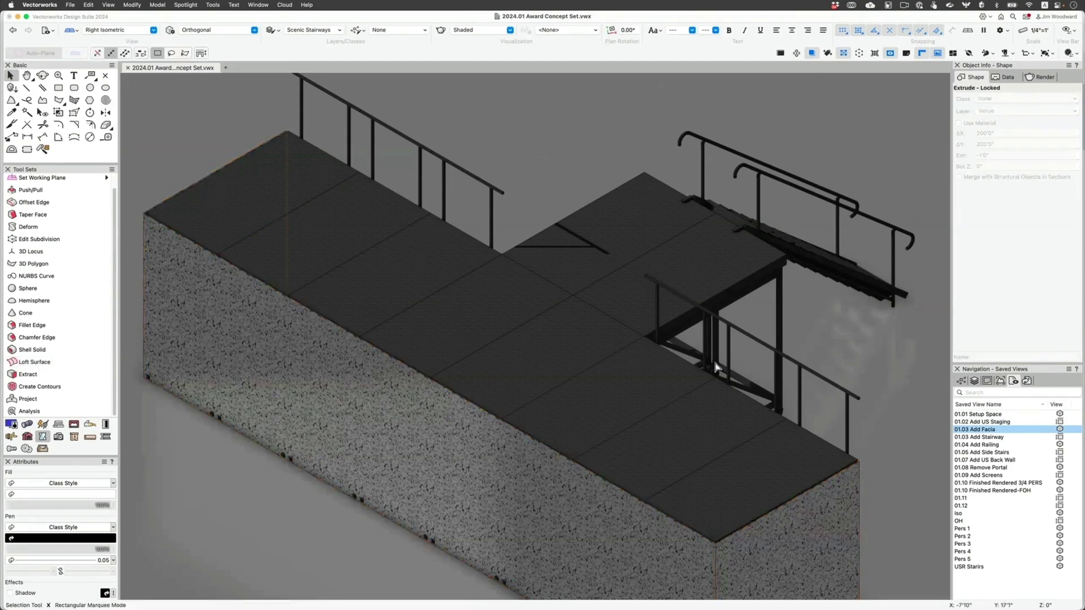
Restore the Pers 4 four-pane layout, then set the top-left pane to the 01.03 plan view.
left_click(985, 438)
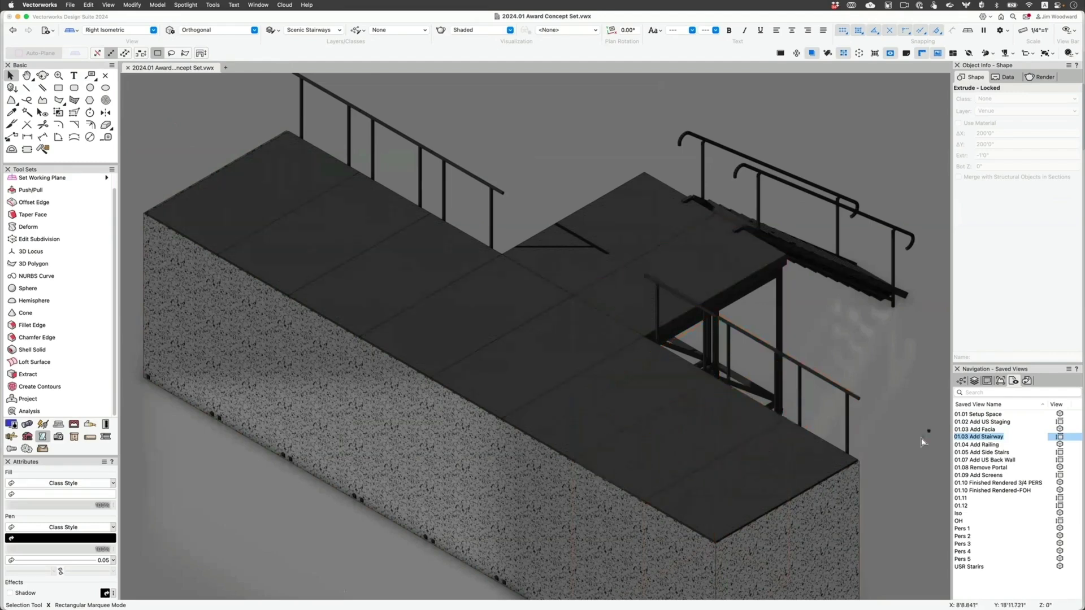
scroll(406, 406, "down", 3)
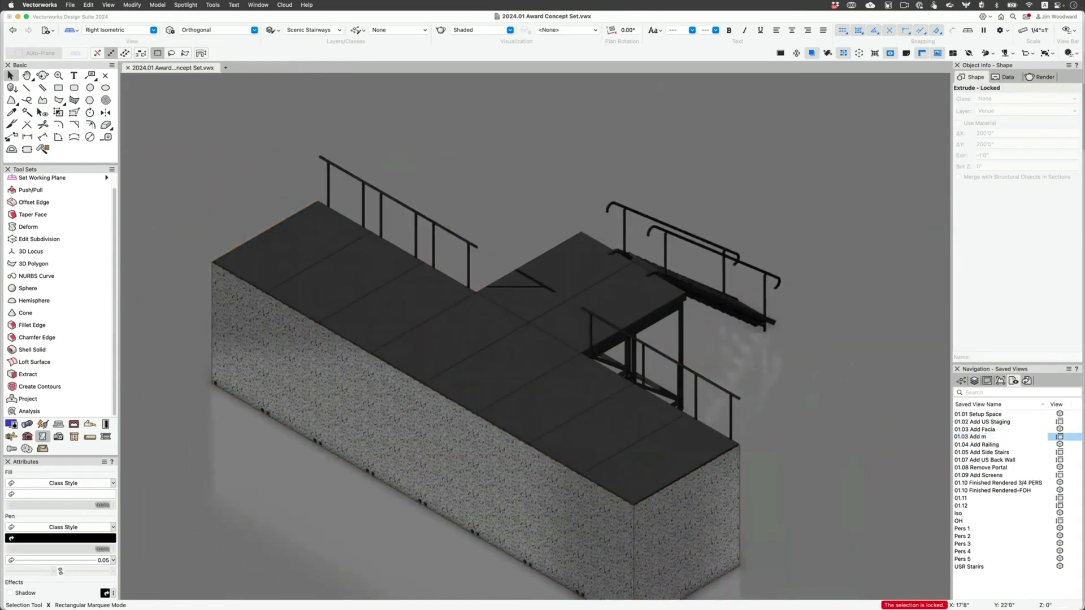
left_click(1006, 551)
double_click(1005, 548)
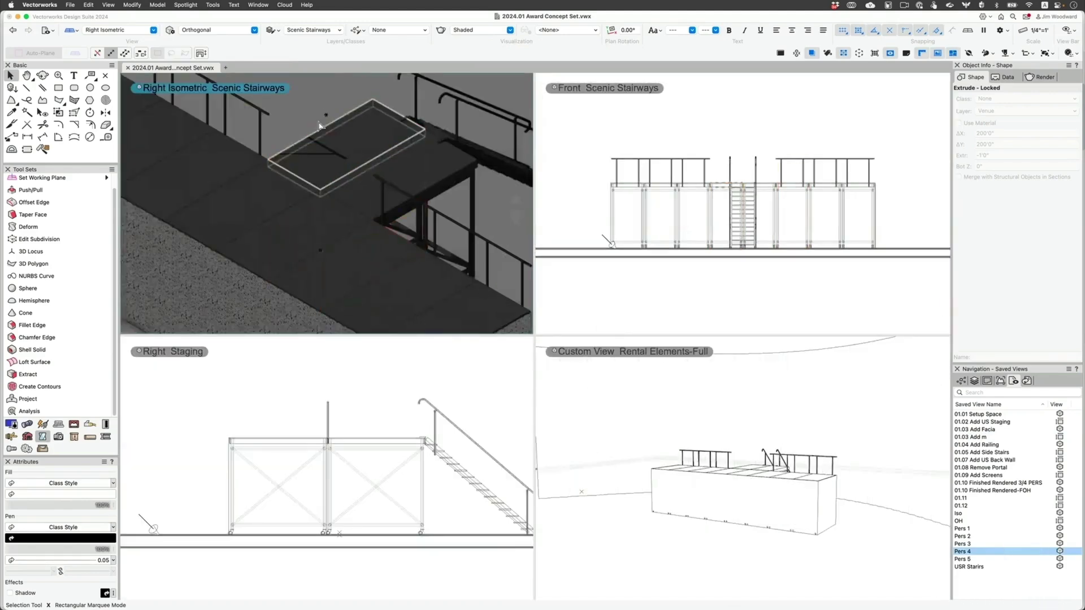
double_click(981, 438)
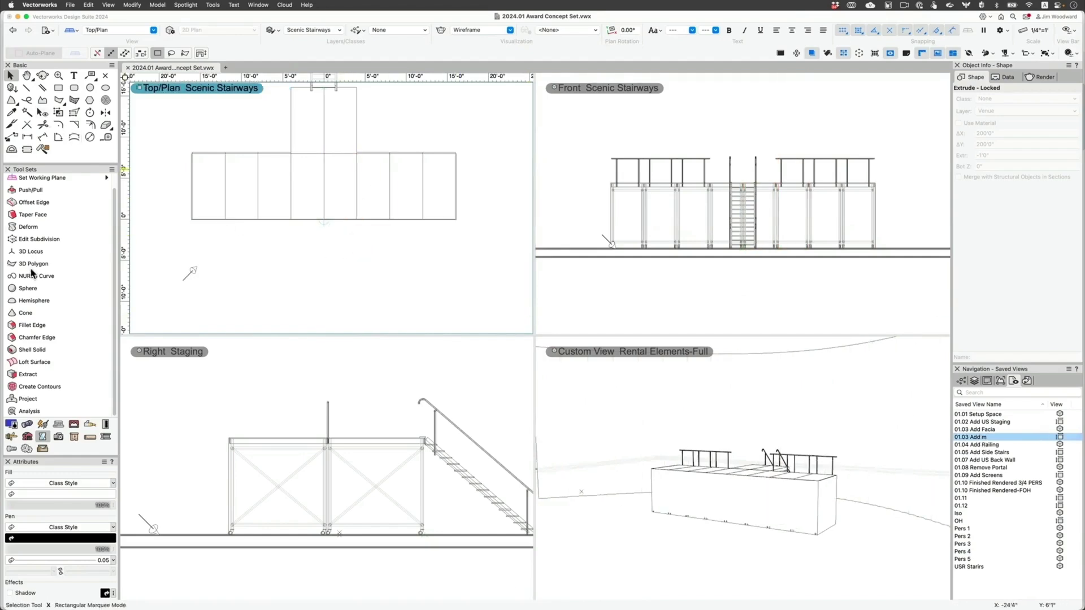
Place a Simple Stair below the deck's front edge, rotated 90°.
left_click(28, 440)
left_click(43, 353)
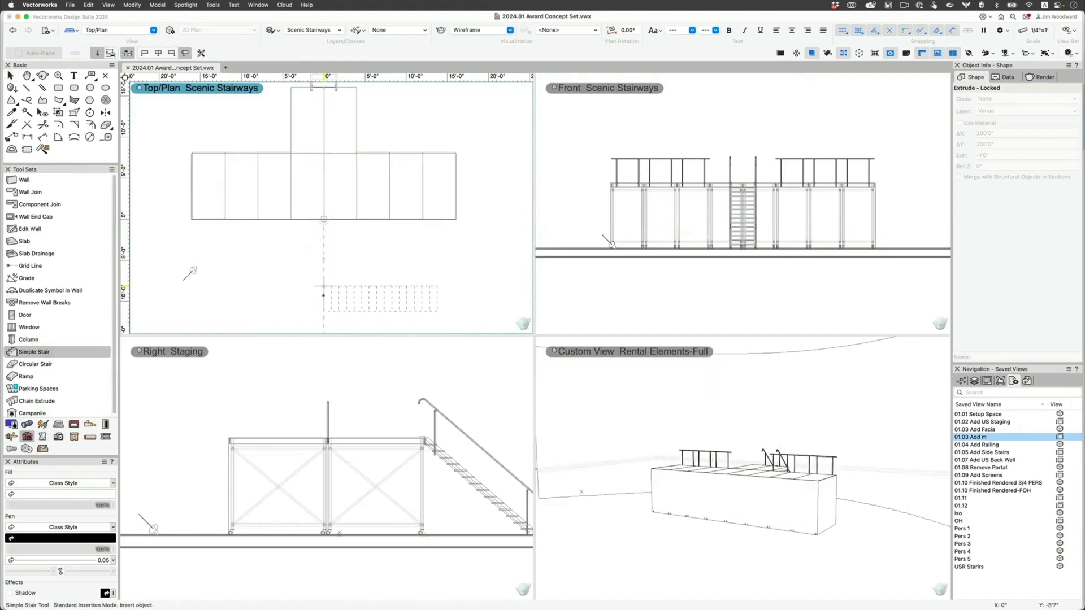
left_click(320, 307)
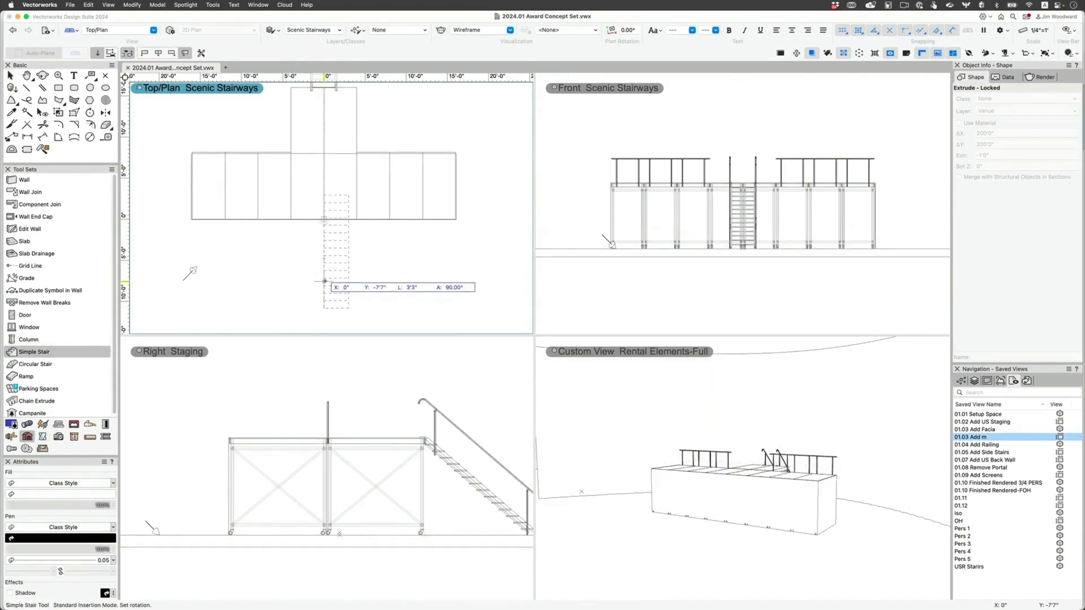
left_click(324, 283)
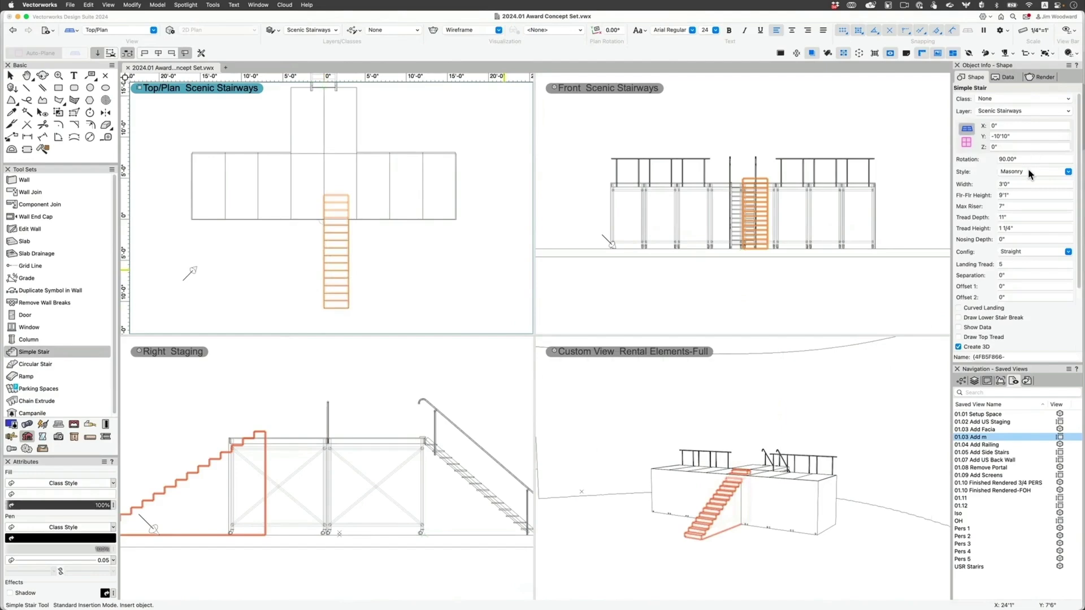
Set the stair to Open Riser style, 16'0" wide and 8'0" floor-to-floor.
left_click(1028, 169)
left_click(1032, 200)
left_click(1024, 184)
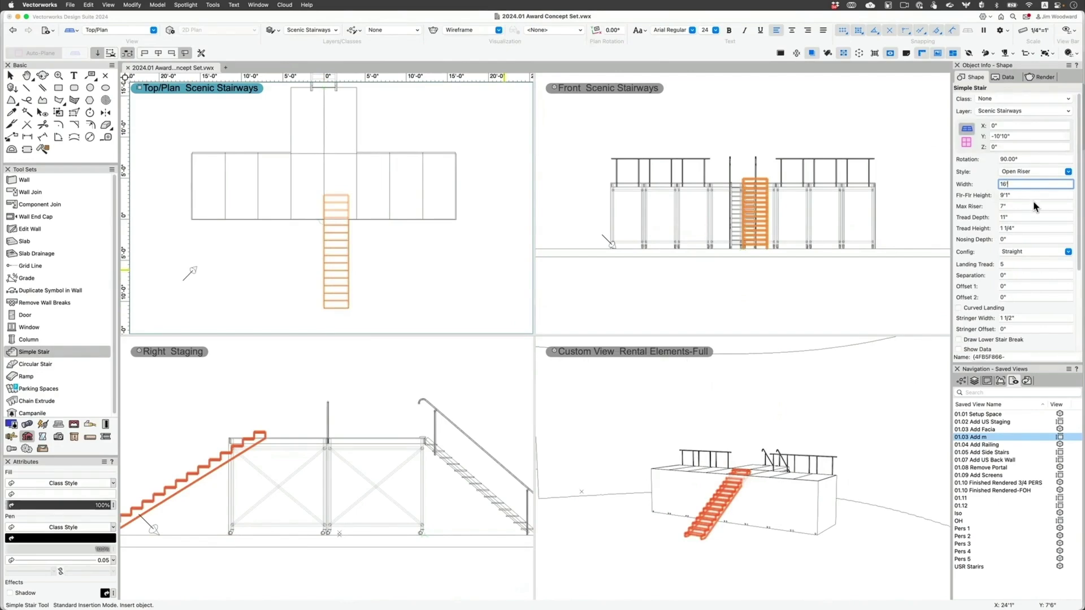
type("16'")
key("Tab")
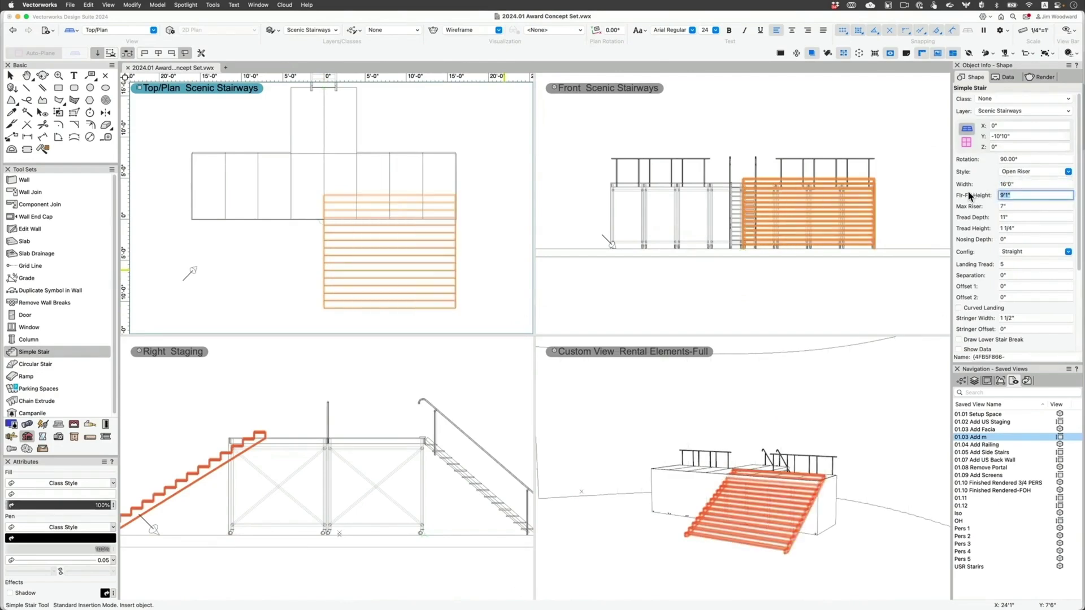
type("96")
key("Return")
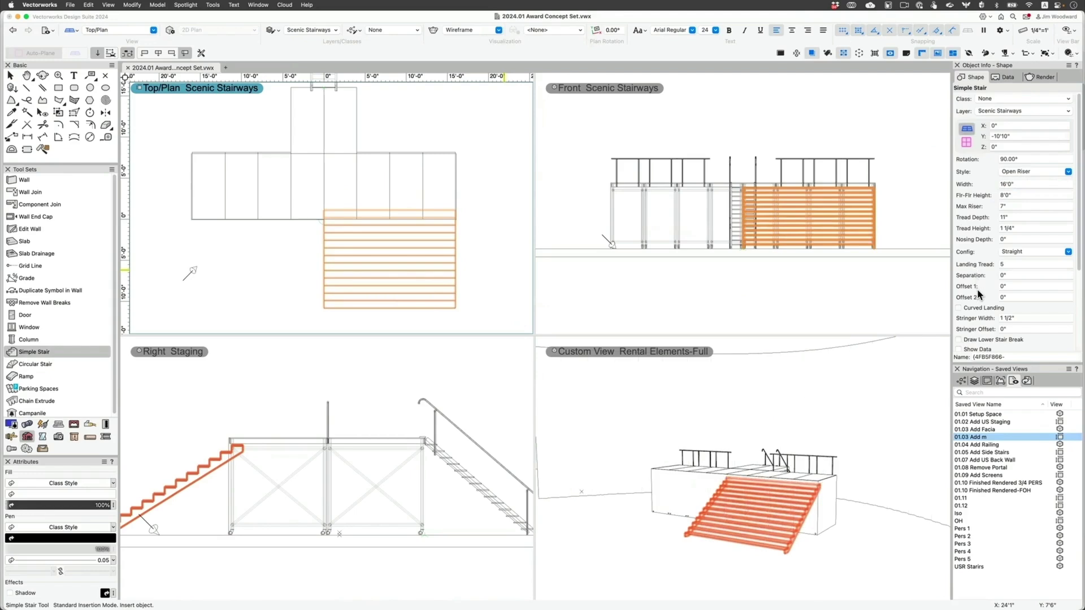
key("x")
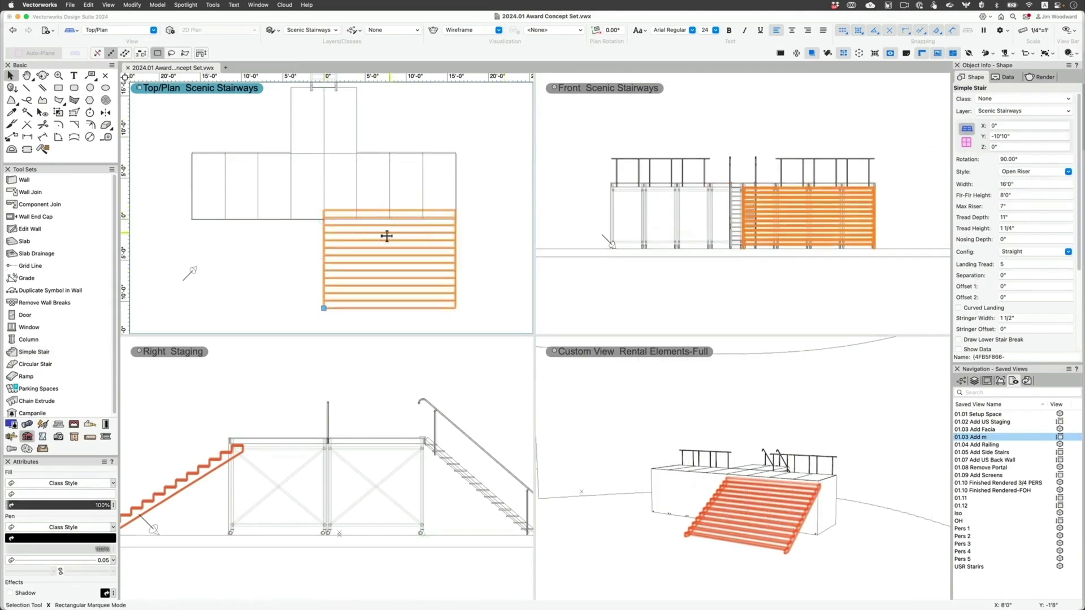
Slide the stair to centre it on the deck front, then reselect its tread extrude in plan.
left_click_drag(385, 235, 326, 225)
left_click(470, 255)
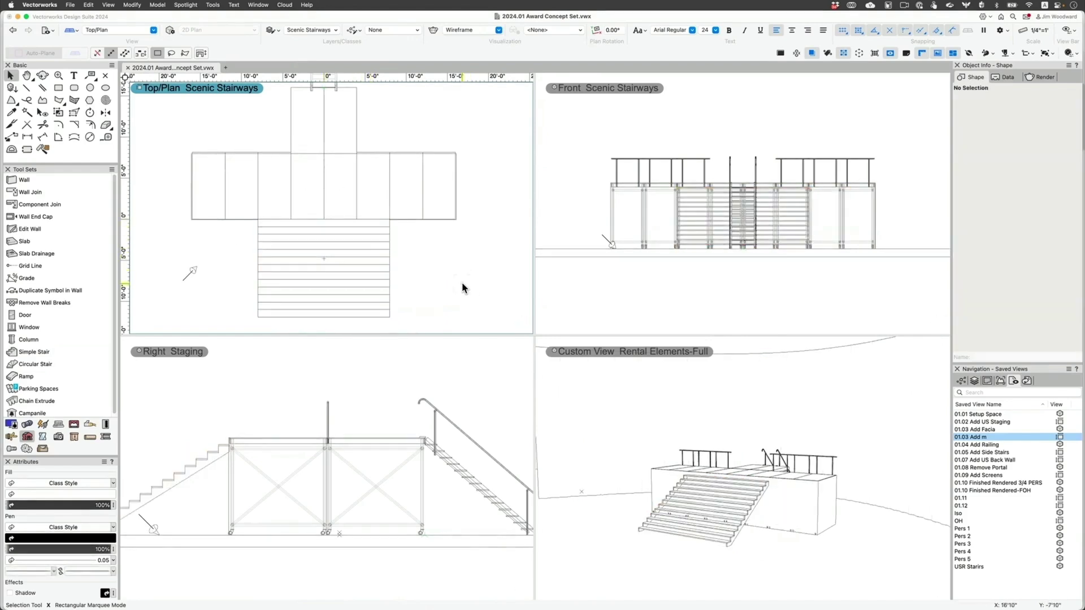
left_click(389, 275)
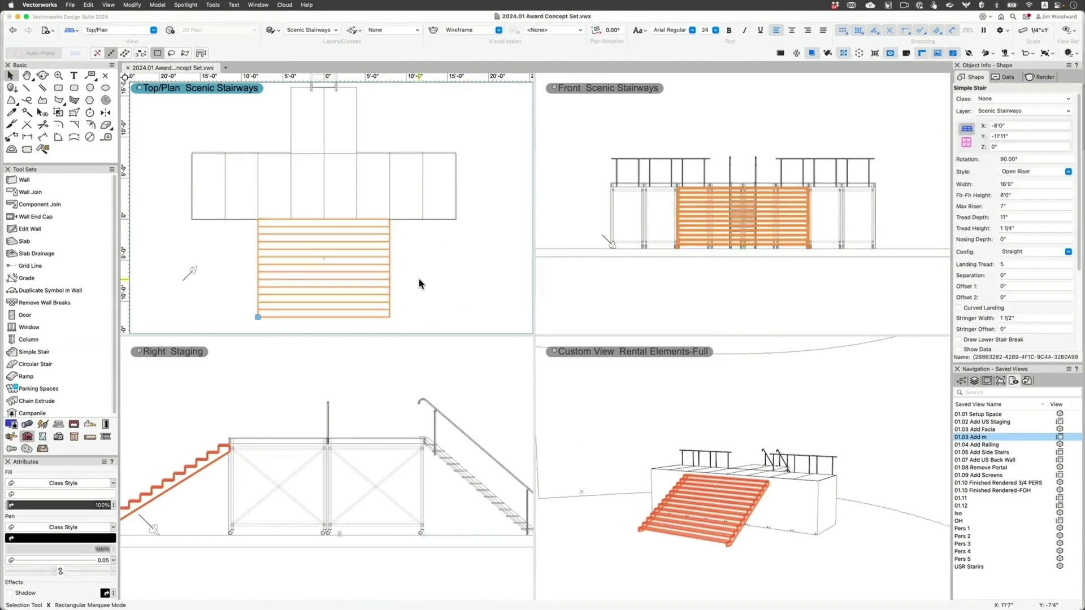
left_click(692, 512)
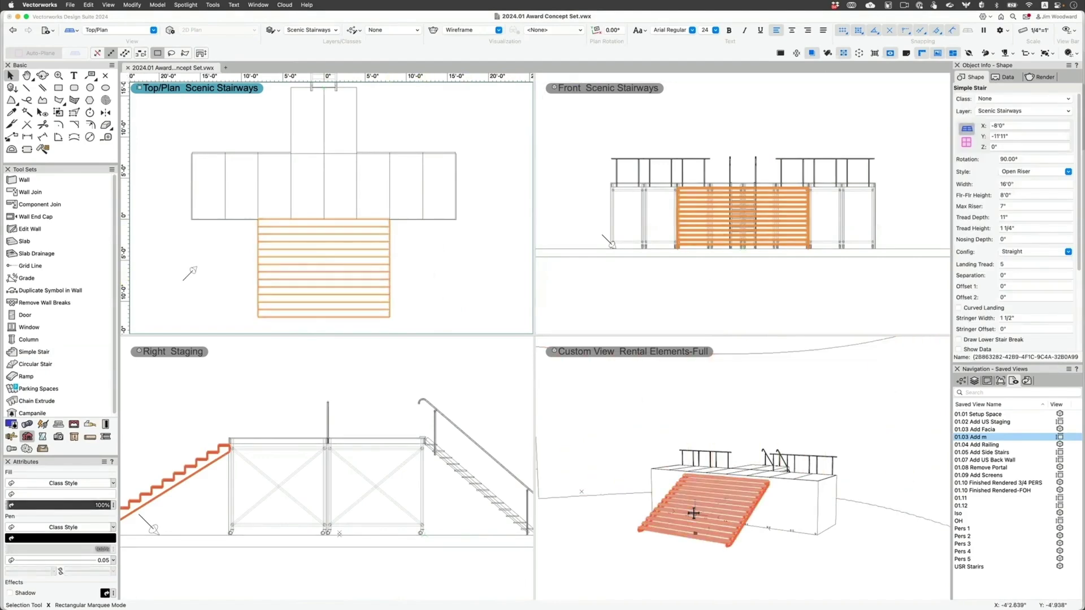
left_click(931, 242)
left_click(441, 302)
left_click(435, 295)
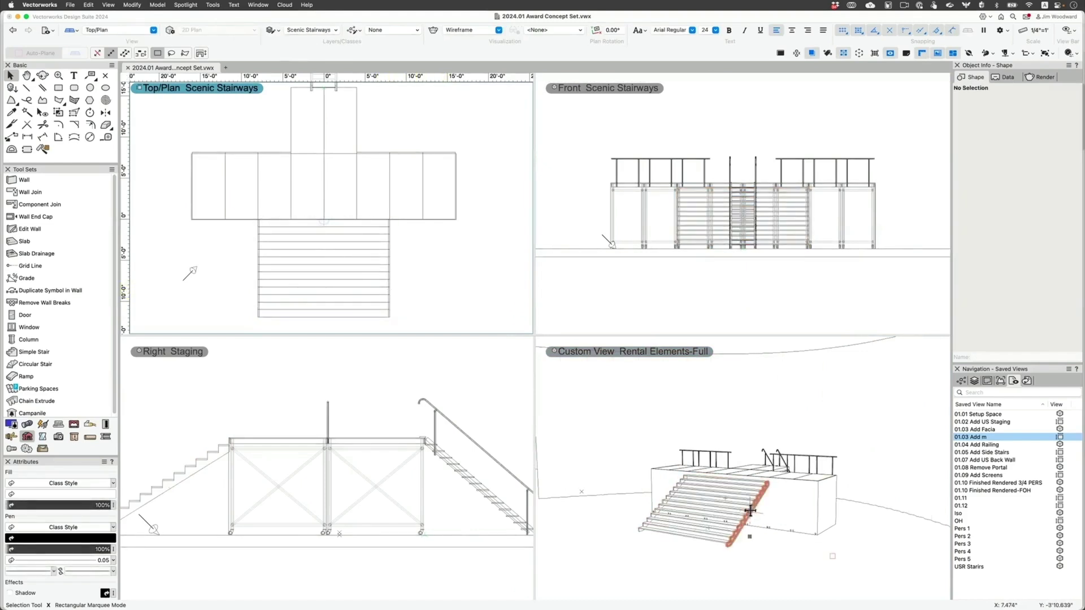
left_click(748, 509)
left_click(748, 509)
left_click(447, 328)
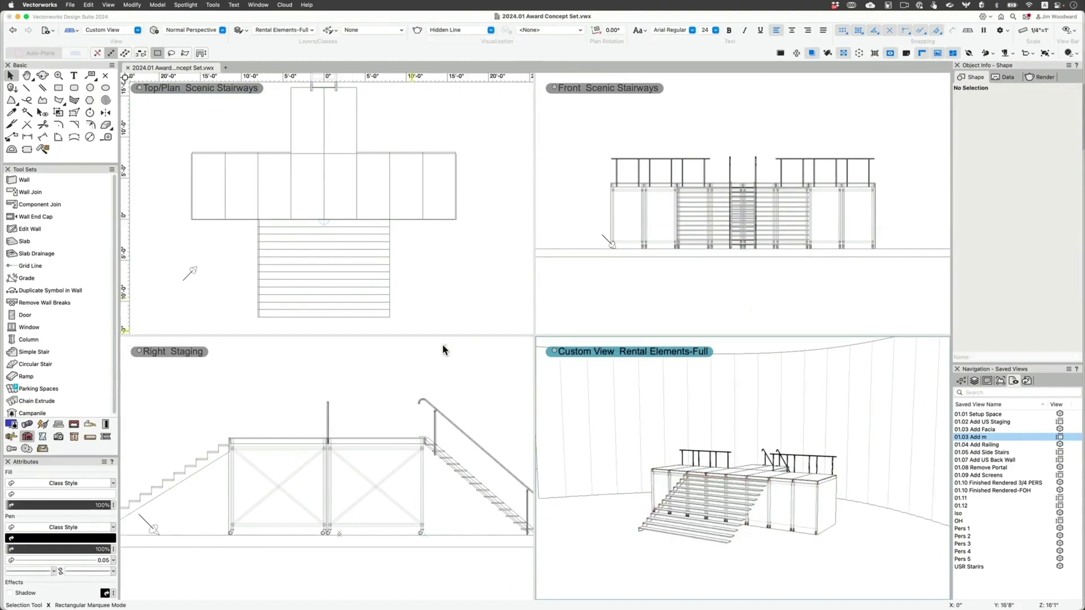
left_click(337, 289)
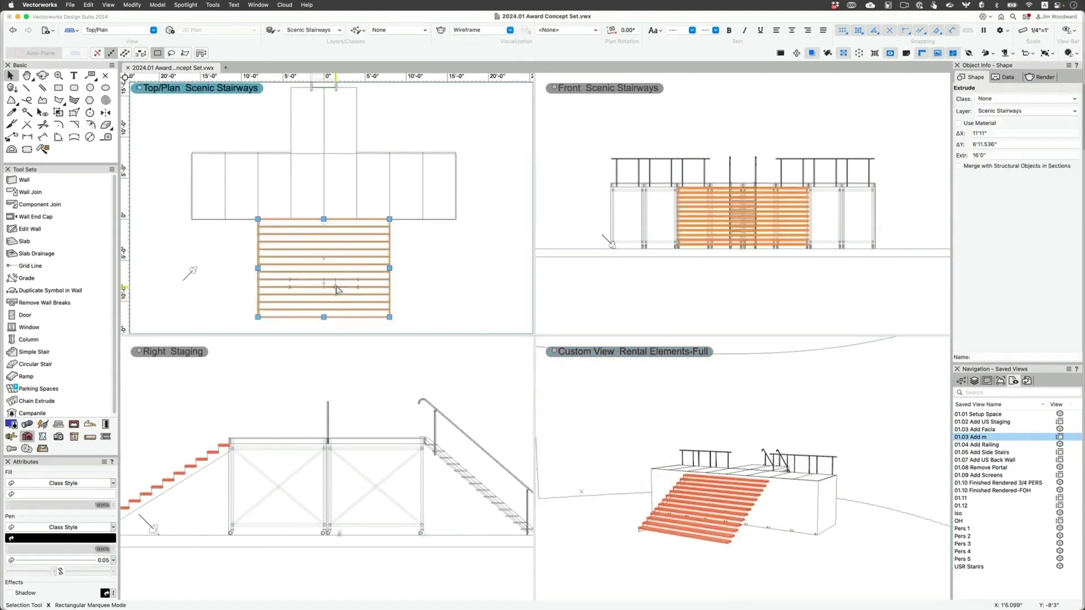
In a single plan view, draw a curved Bezier polyline from the stair's bottom-left corner to the deck edge.
key("super+alt+1")
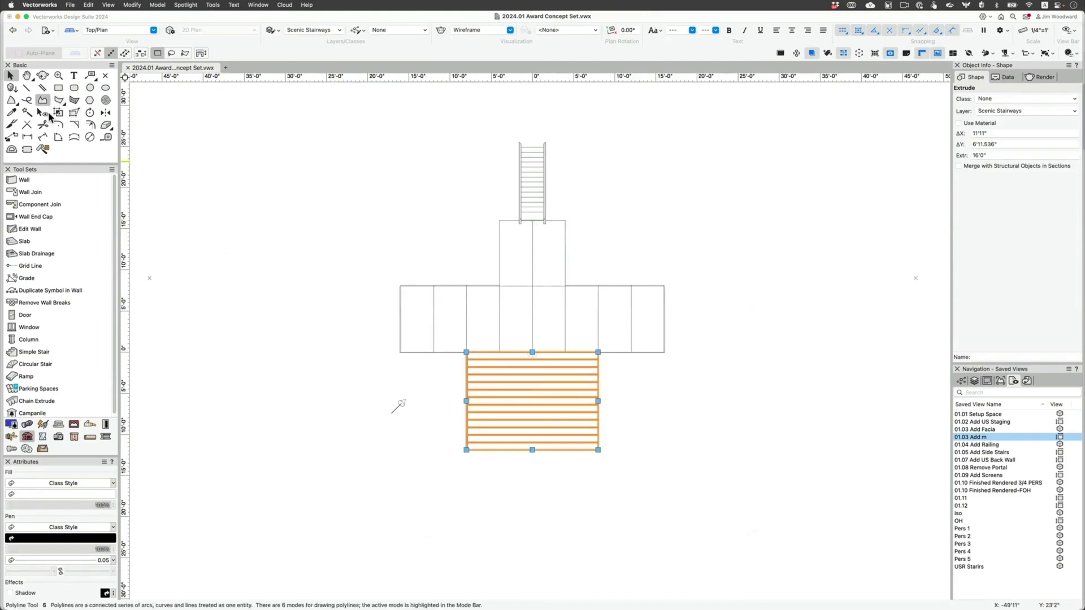
left_click(44, 102)
scroll(526, 438, "up", 3)
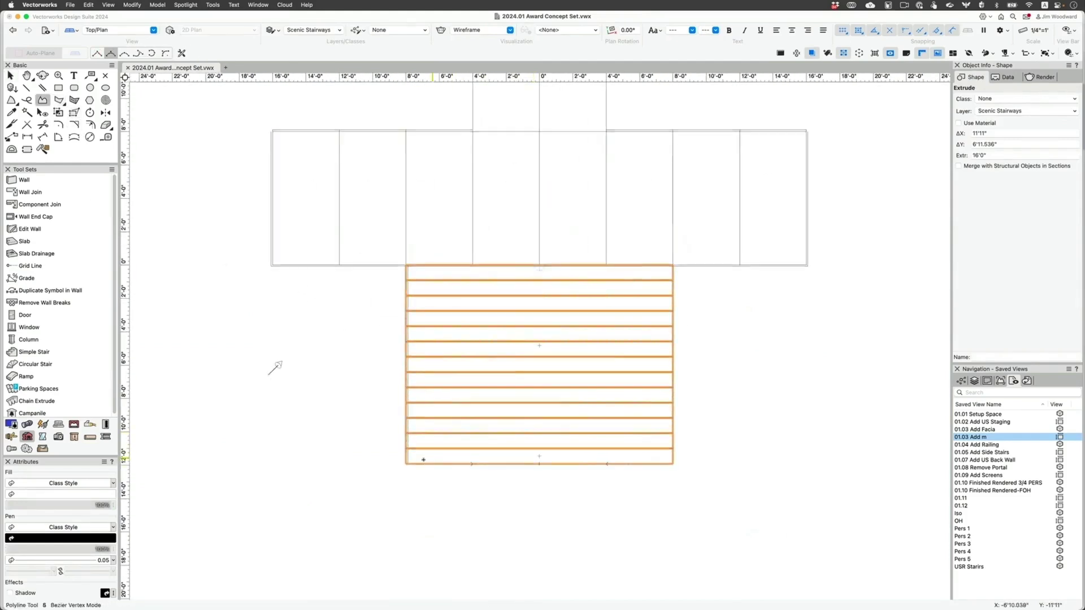
left_click(405, 464)
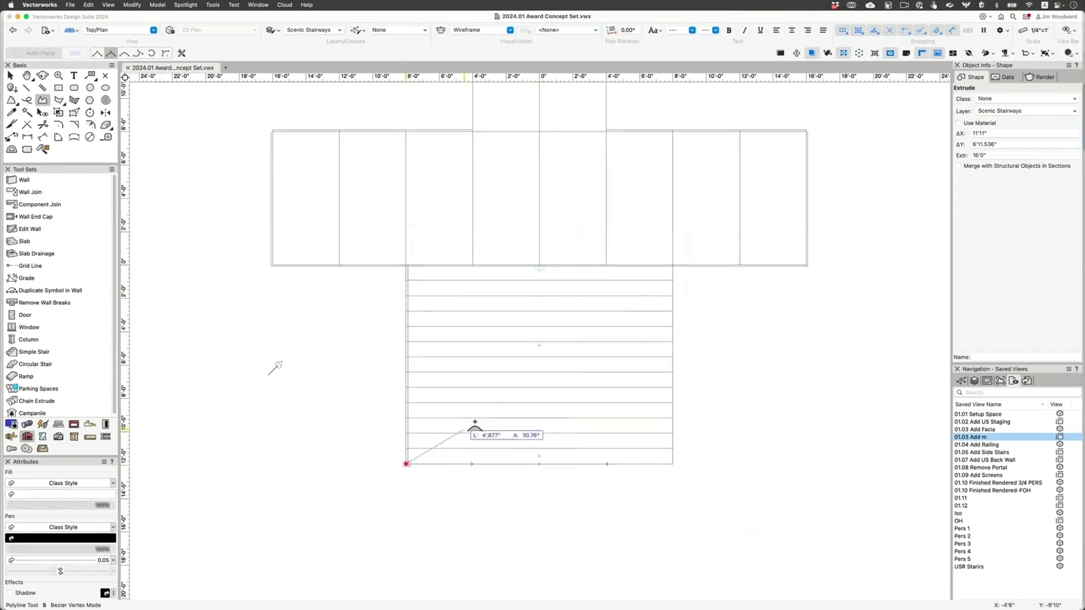
left_click(473, 373)
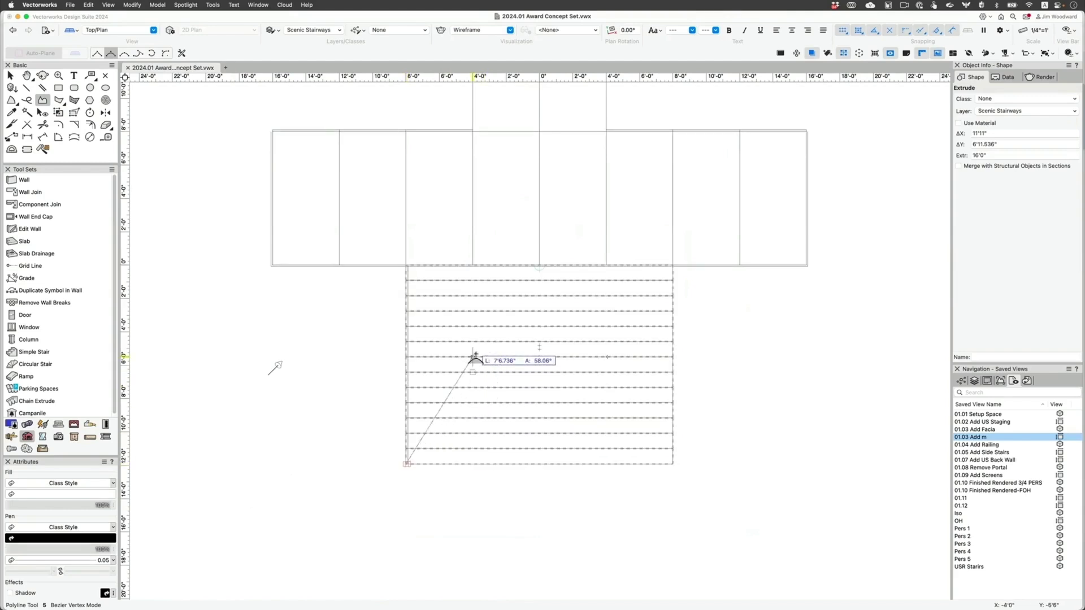
double_click(474, 265)
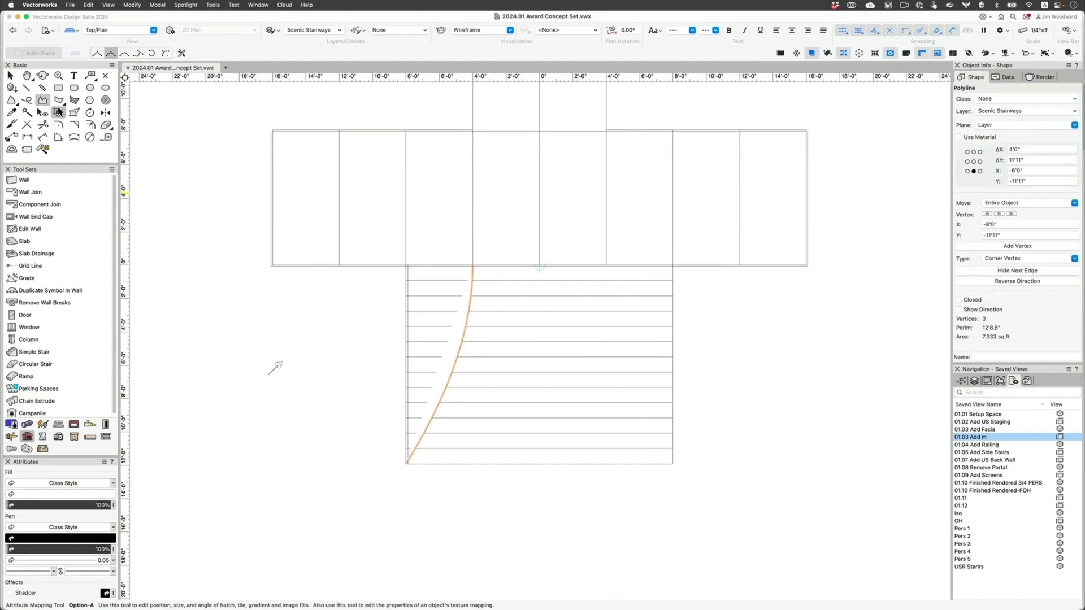
Draw a polygon closing the area between the deck edge, the stair's left side and the curve's base.
left_click(58, 100)
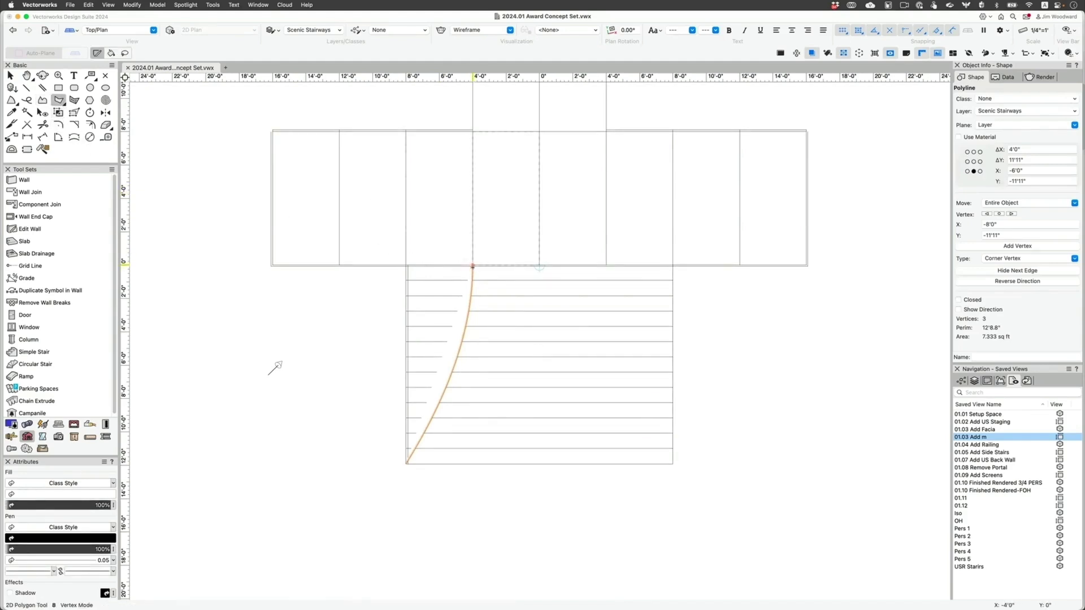
left_click(389, 265)
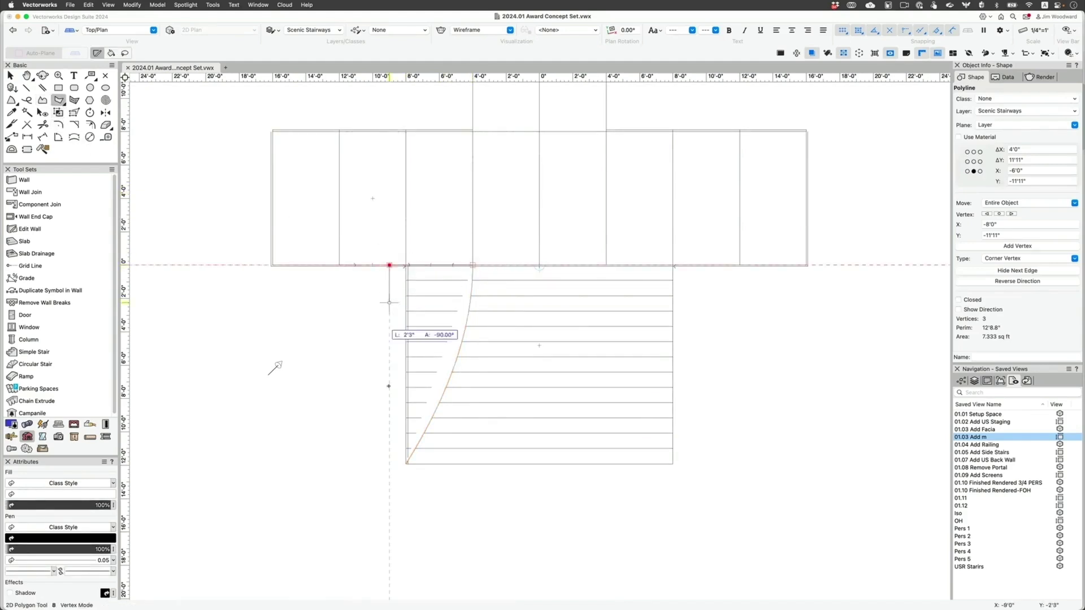
left_click(389, 464)
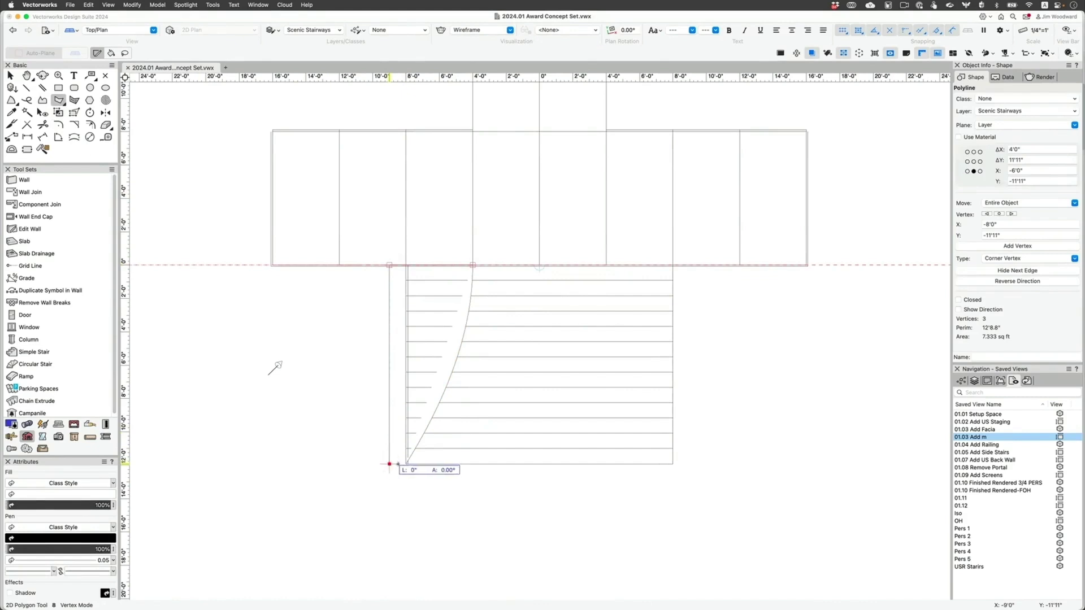
double_click(405, 464)
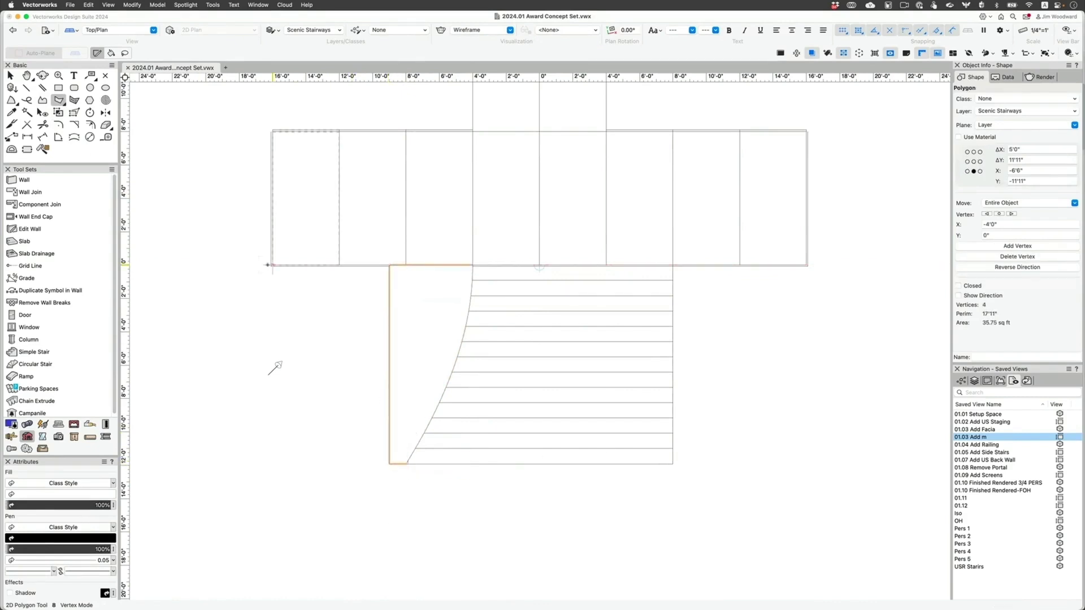
Compose the curve and polygon into one outline and extrude it 108" (9'0") tall.
key("x")
left_click(454, 371, "shift")
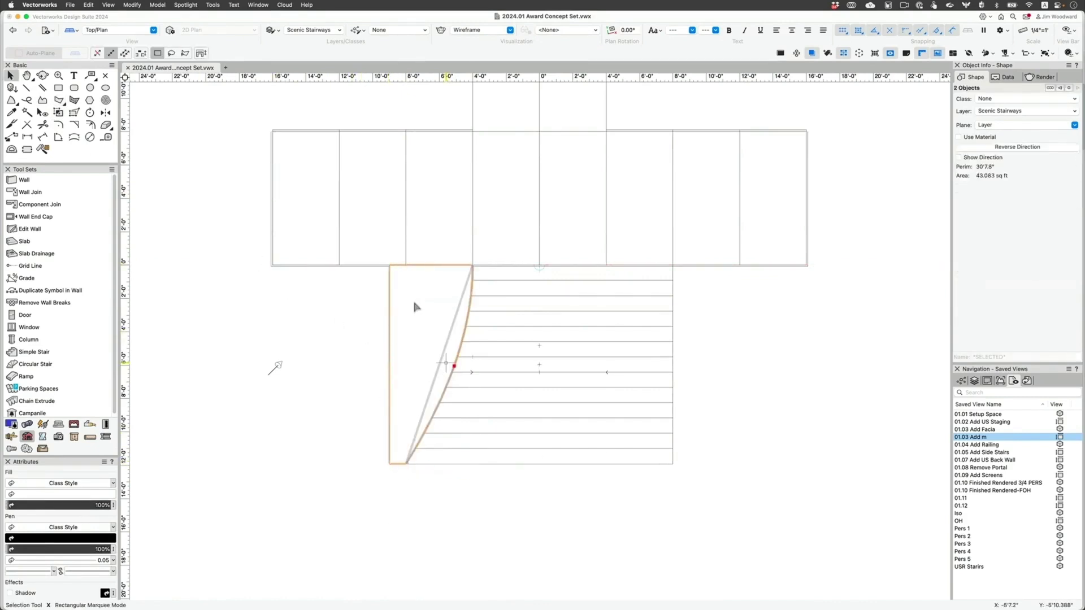
left_click(130, 5)
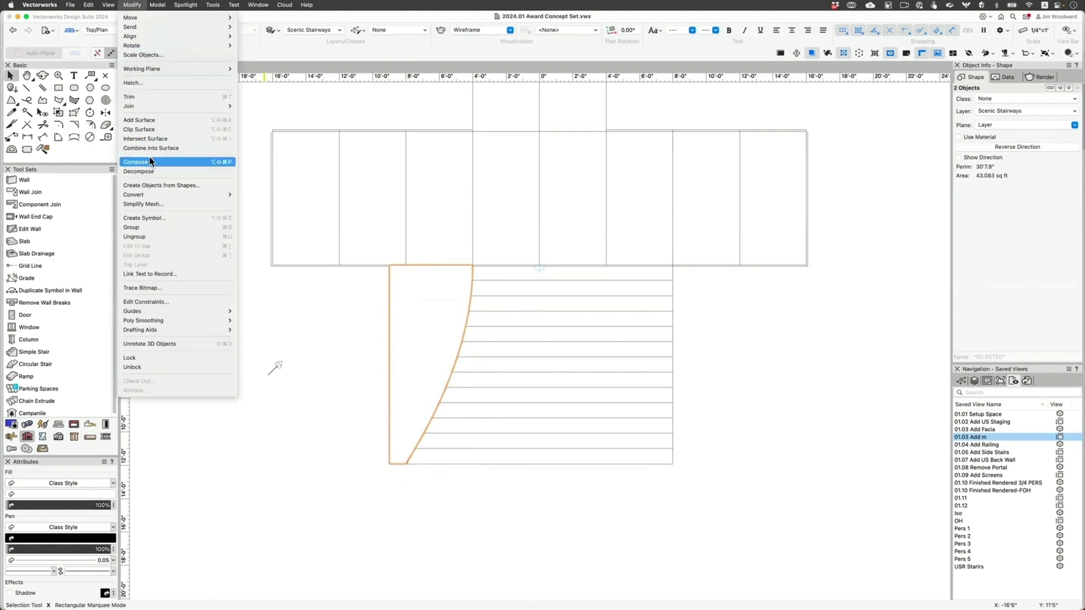
left_click(159, 163)
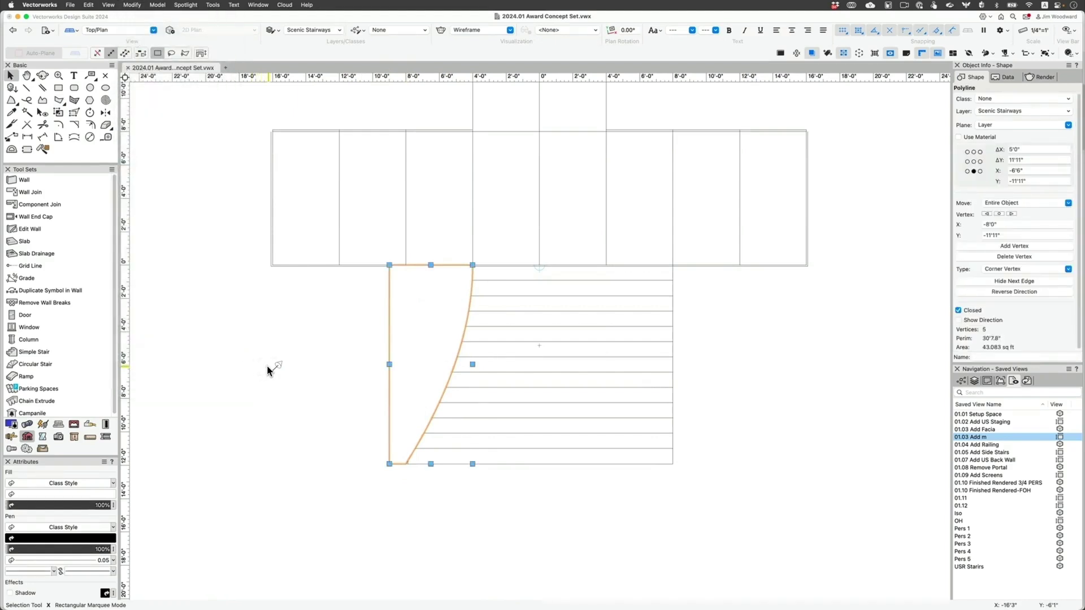
key("super+e")
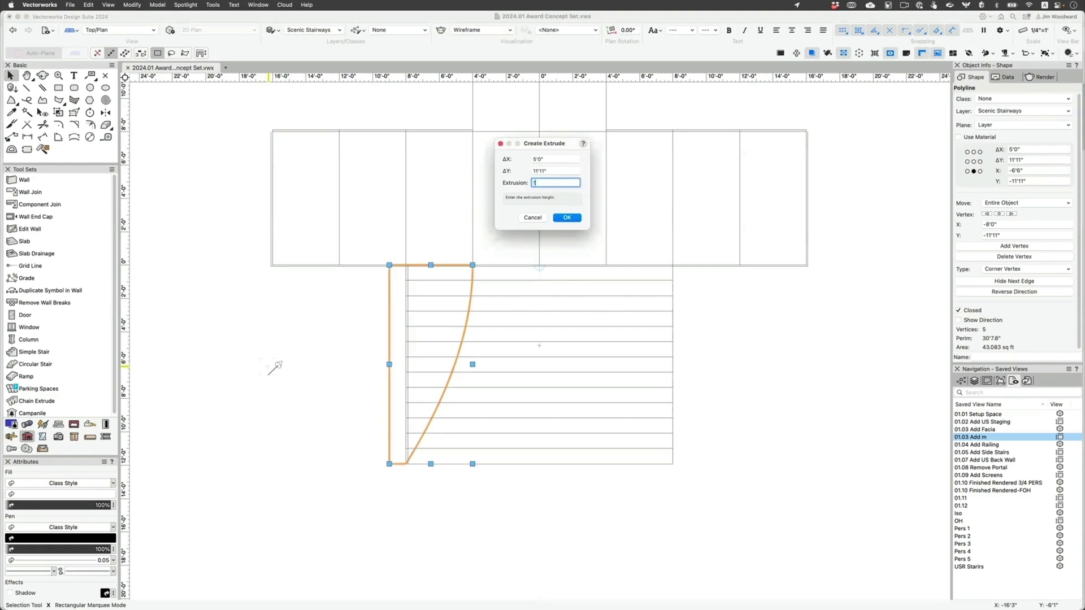
type("108")
key("Return")
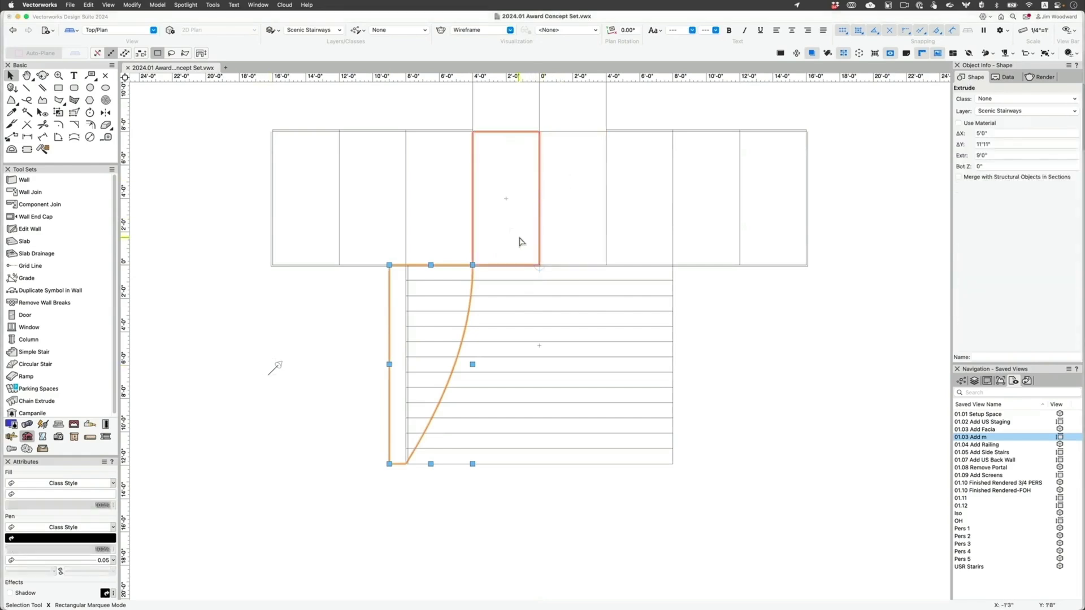
Mirror a copy across the stair centre line, select both solids with the treads, and return to four views.
key("alt+shift+m")
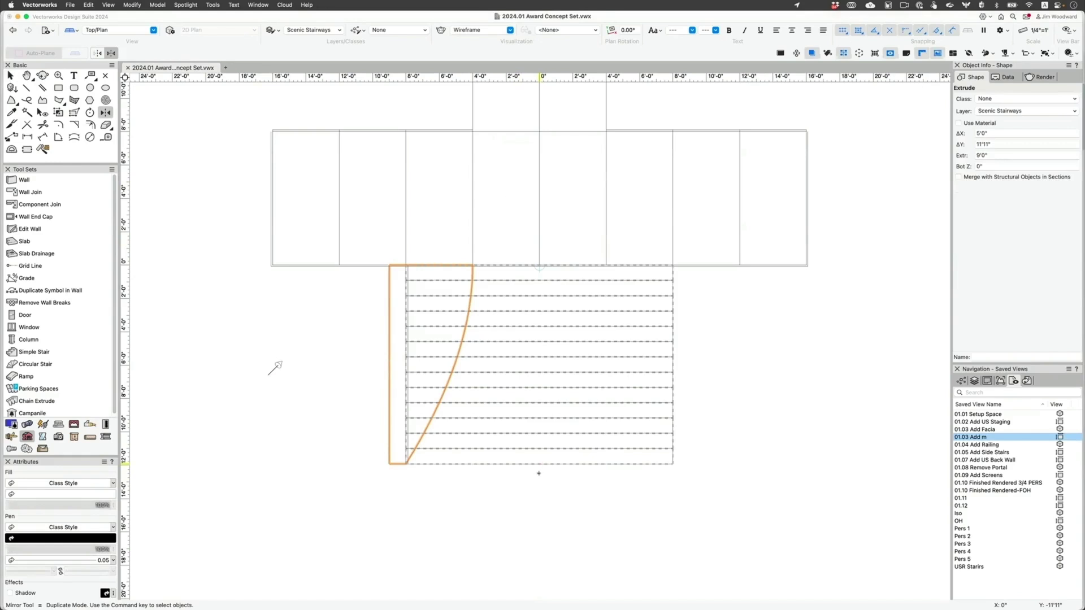
left_click(538, 473)
left_click(539, 511)
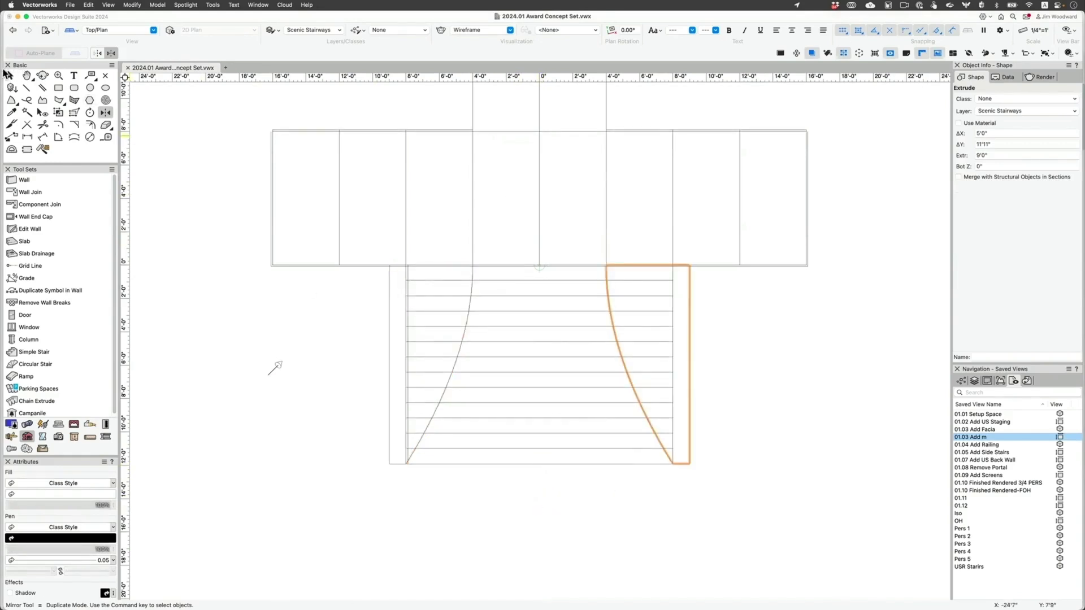
left_click(8, 74)
left_click(389, 327, "shift")
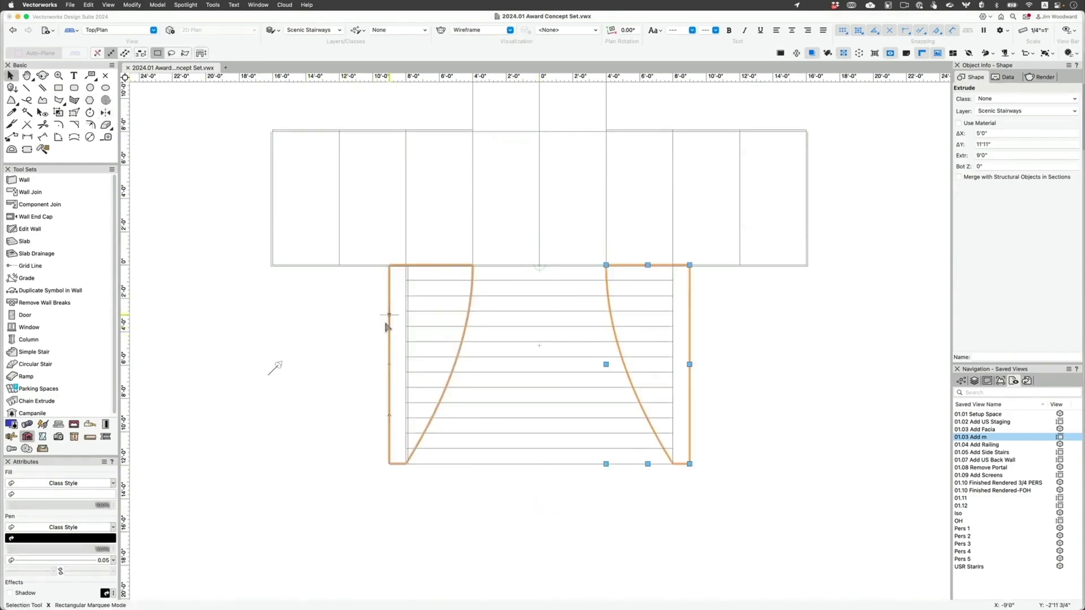
left_click(562, 373, "shift")
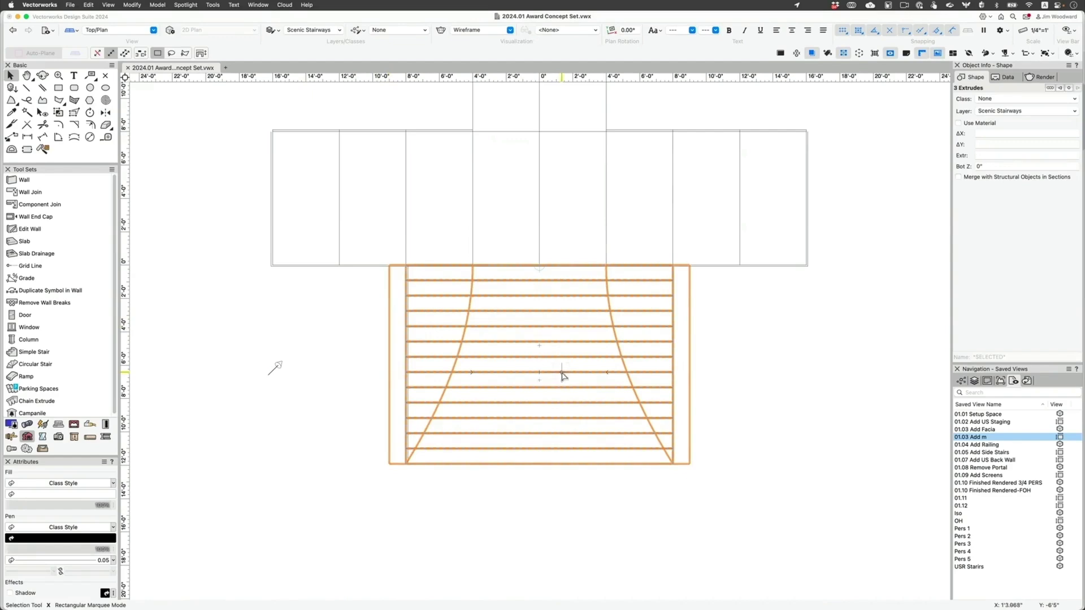
key("super+alt+m")
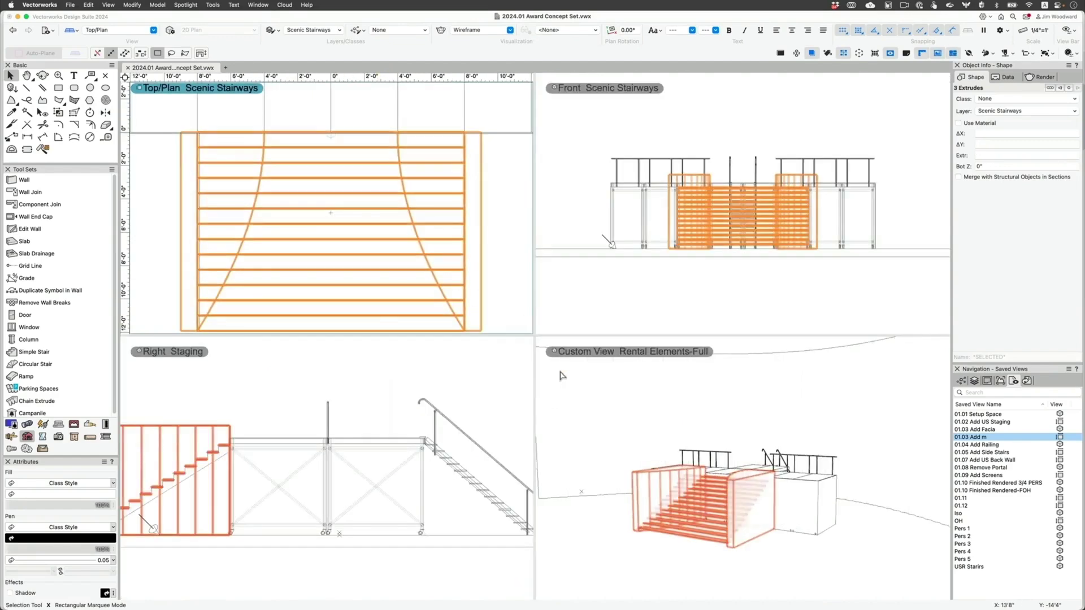
Subtract the two curved solids from the tread extrude.
left_click(155, 8)
left_click(212, 113)
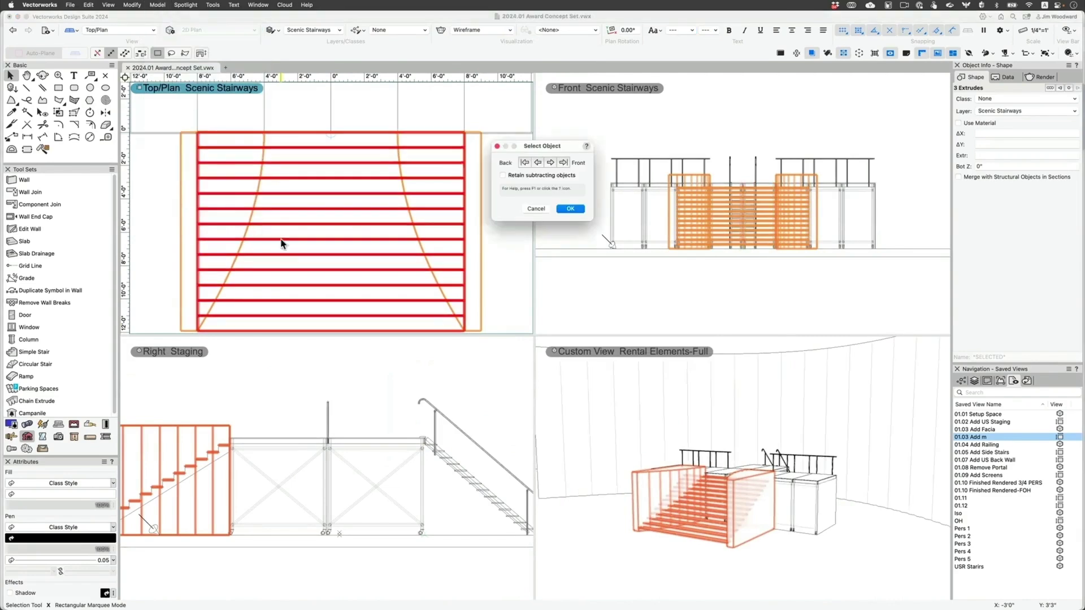
left_click(567, 210)
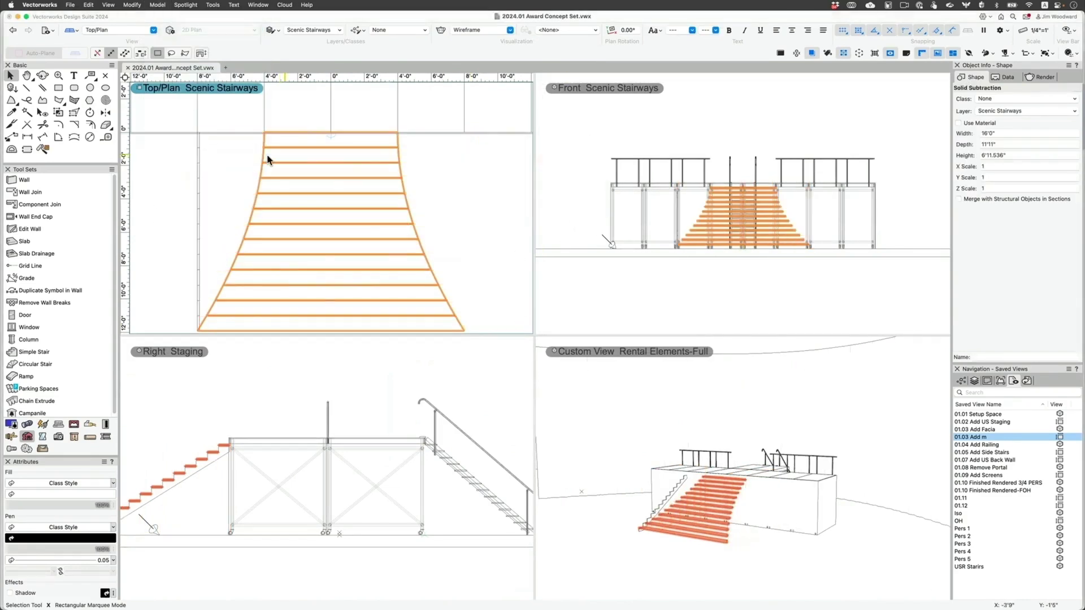
Move the left stringer inward under the treads, mirror a copy to the right side, and deselect.
left_click(198, 158)
left_click_drag(198, 159, 275, 159)
key("7")
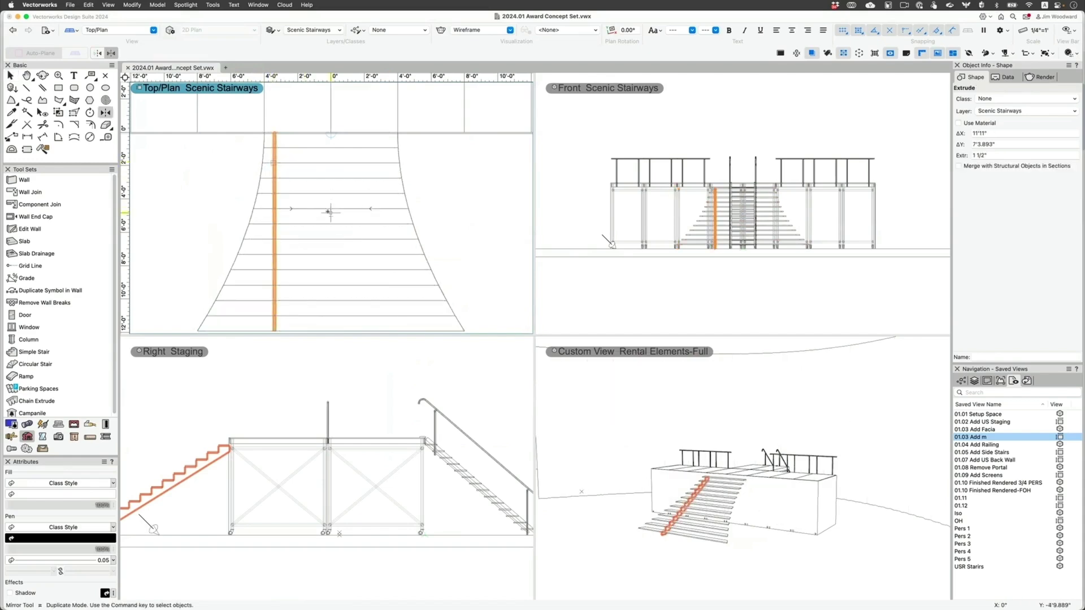
left_click(331, 213)
left_click(331, 178)
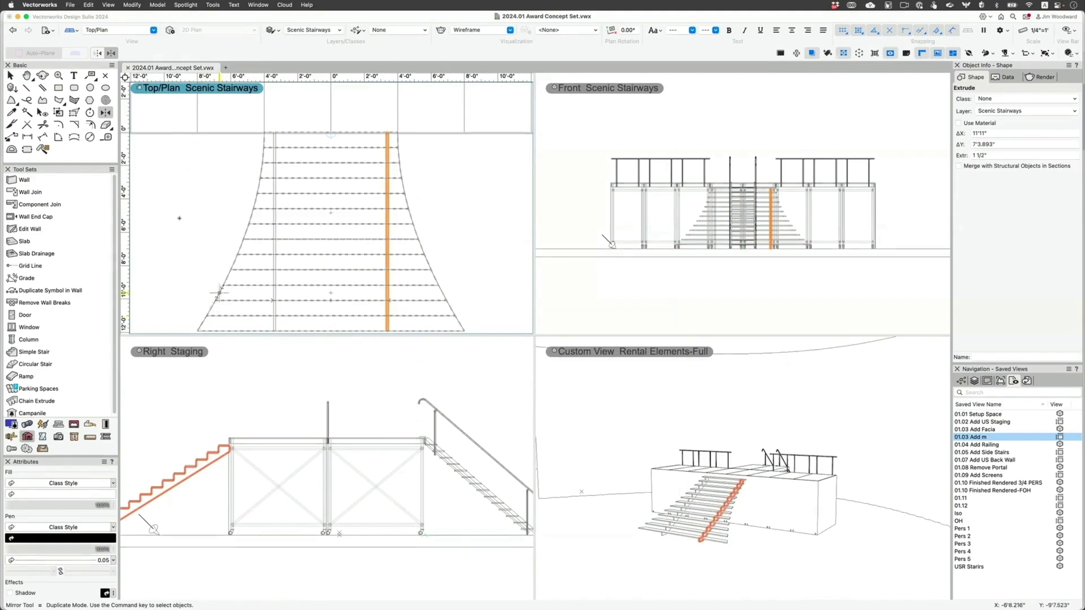
left_click(11, 76)
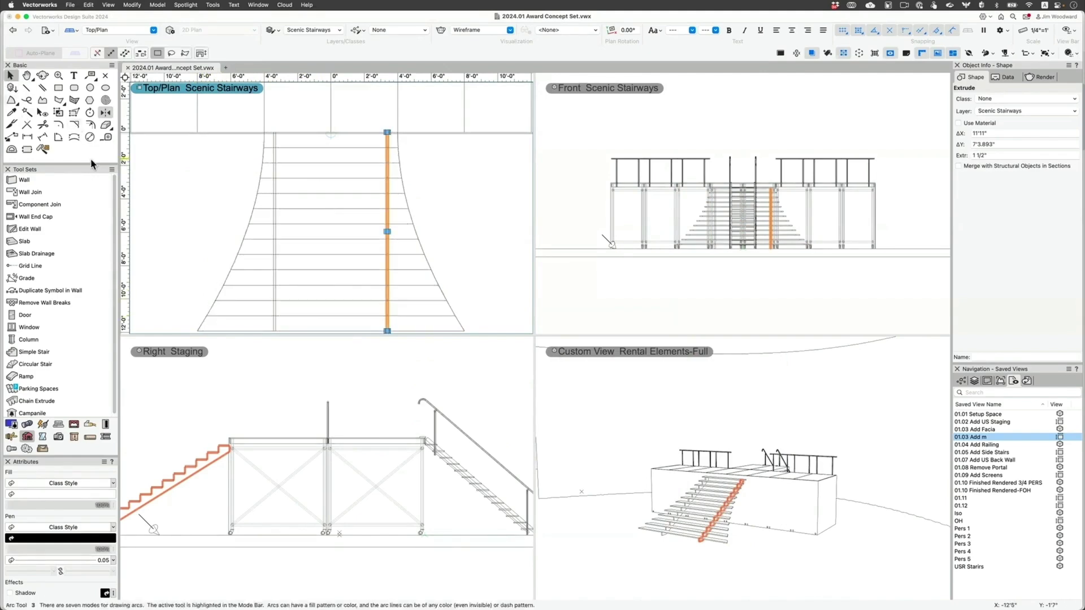
left_click(167, 189)
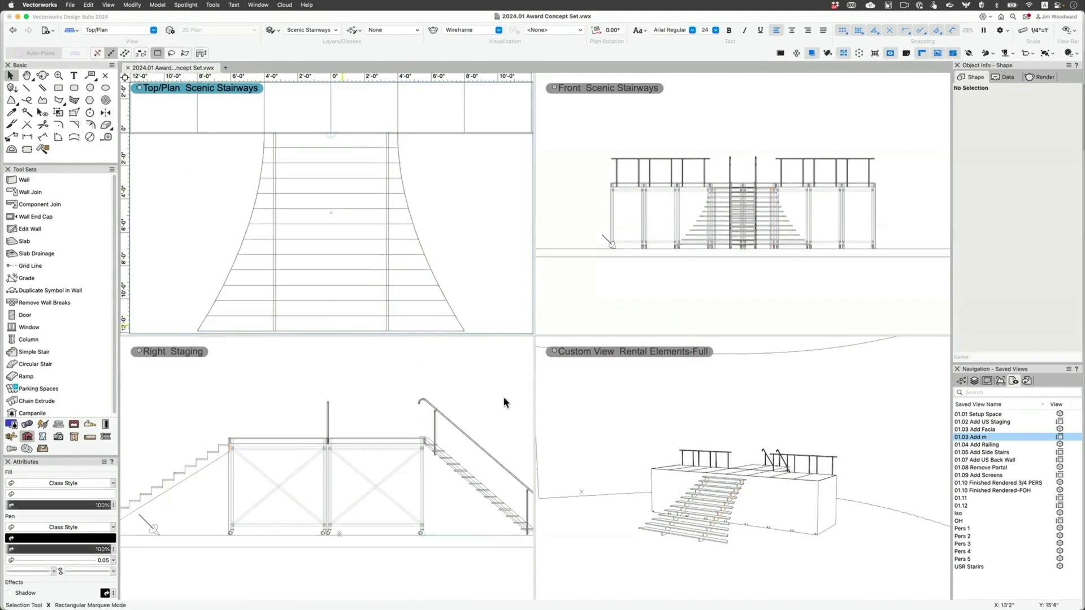
Select the stairs in the 3D pane and restore the '01.04 Add Railing' saved view.
left_click(758, 553)
left_click(758, 553)
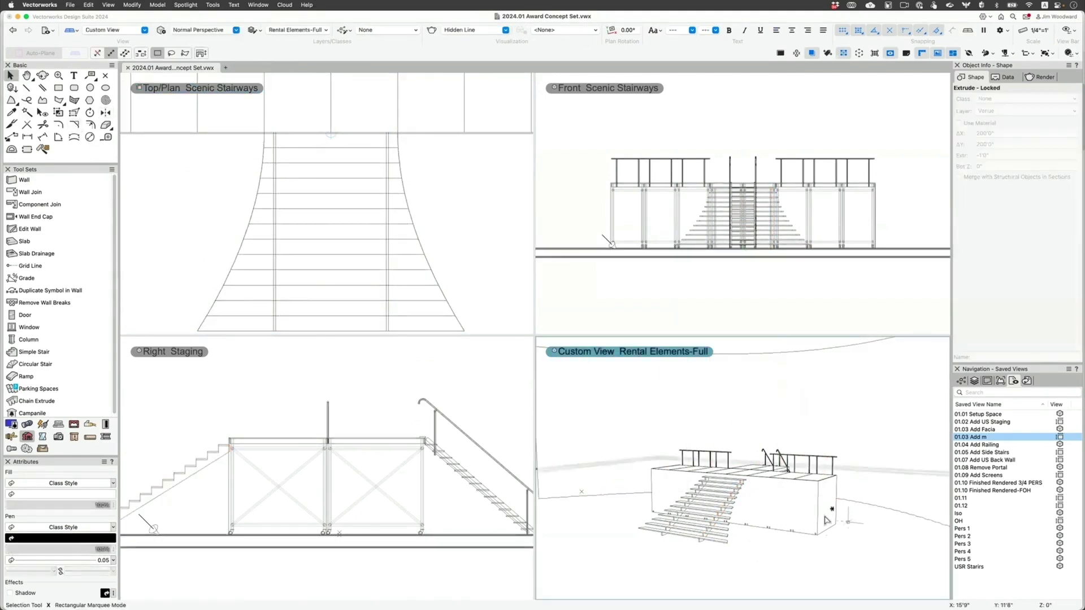
left_click(725, 512)
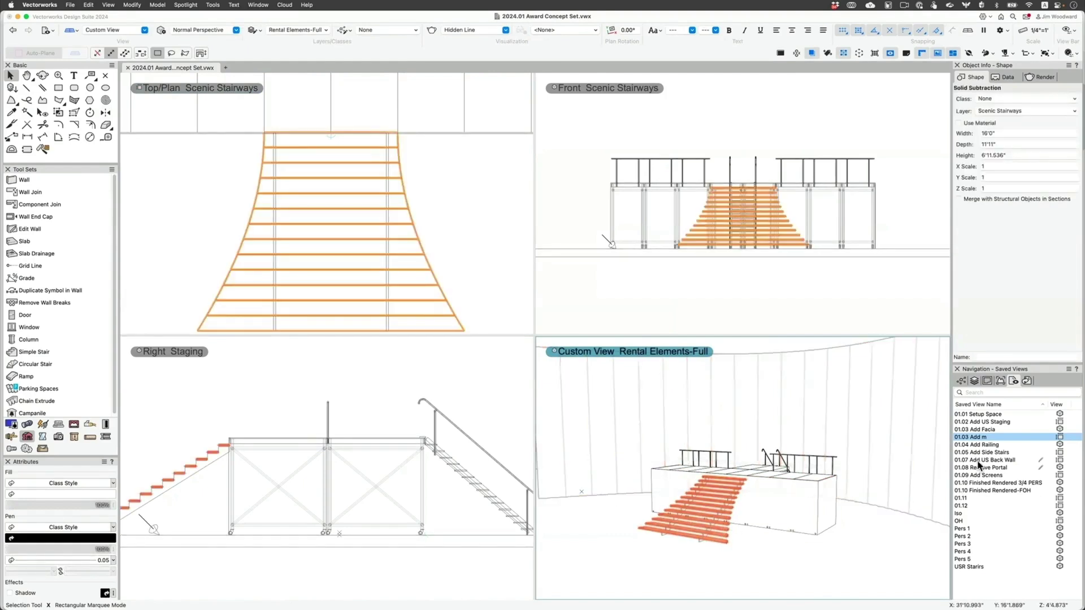
double_click(983, 445)
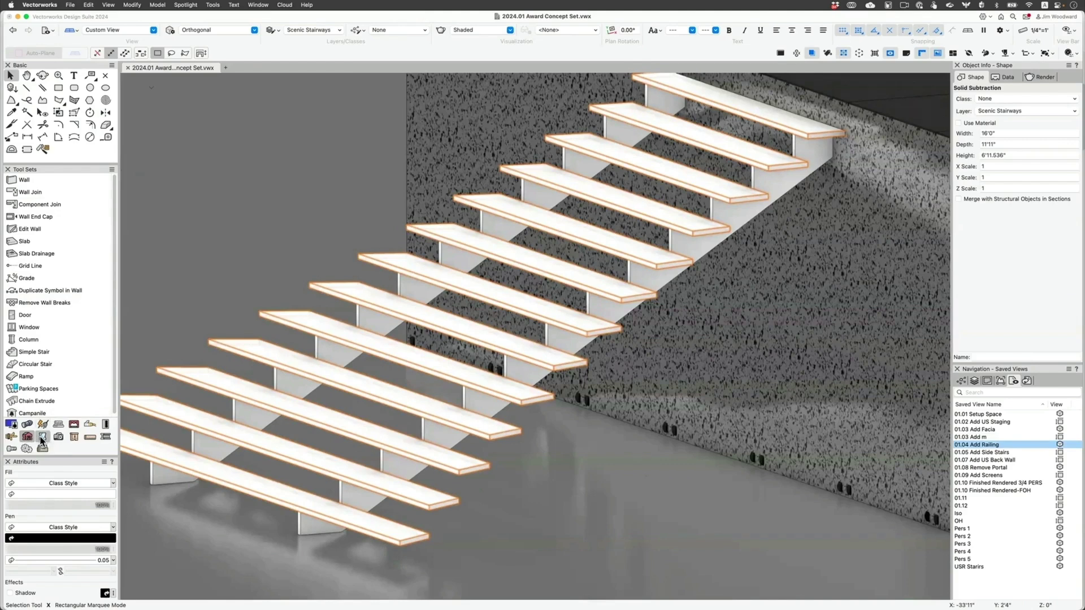
Draw an interpolated 4-point NURBS curve through the tread corners from the bottom step to the top.
left_click(42, 436)
left_click(39, 276)
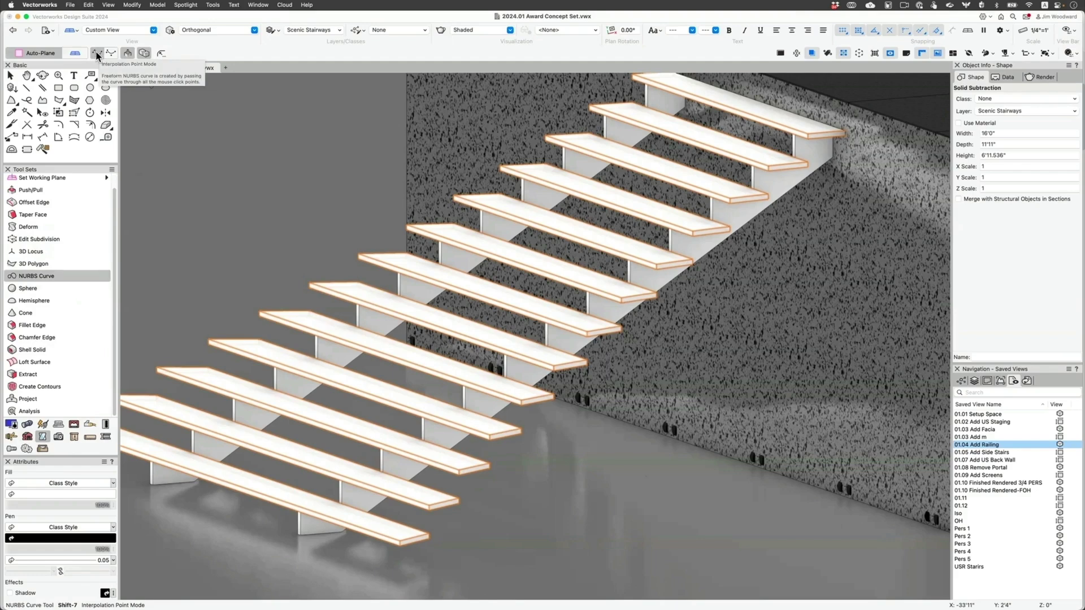
left_click(97, 54)
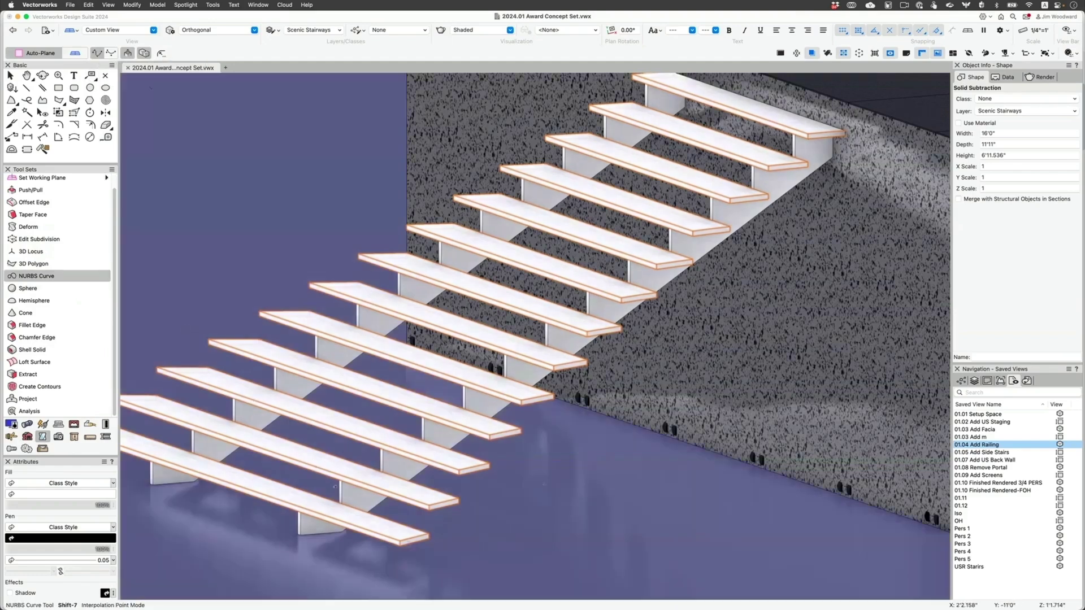
left_click(400, 539)
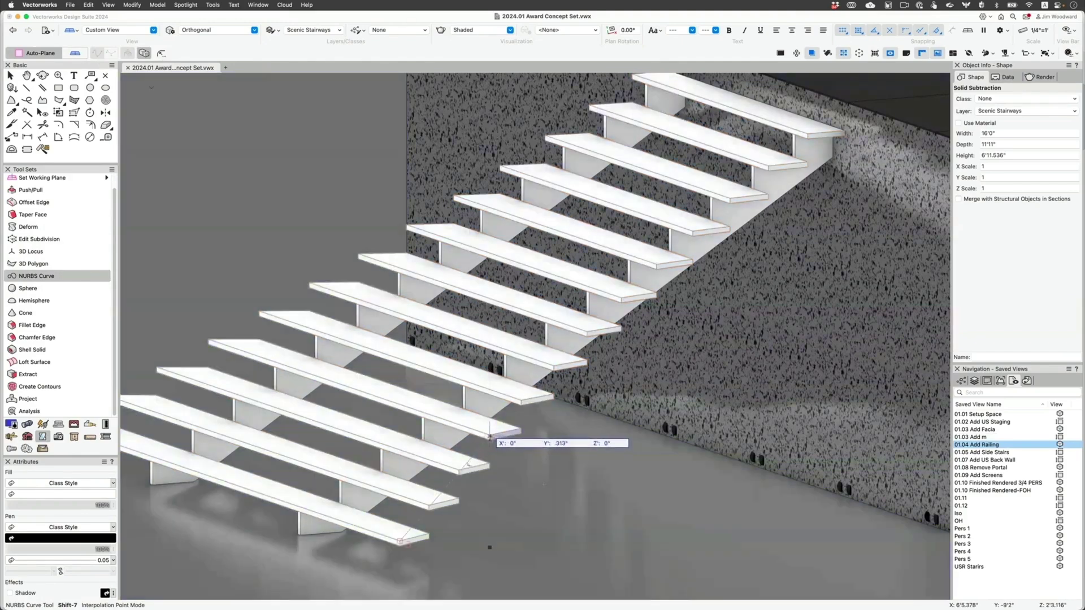
left_click(490, 437)
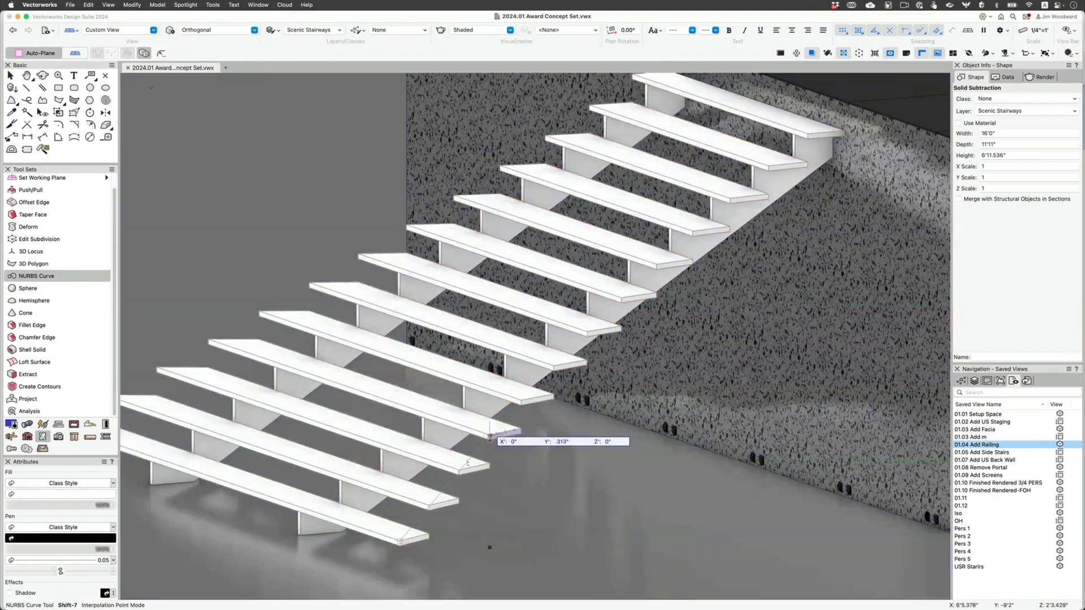
left_click(621, 298)
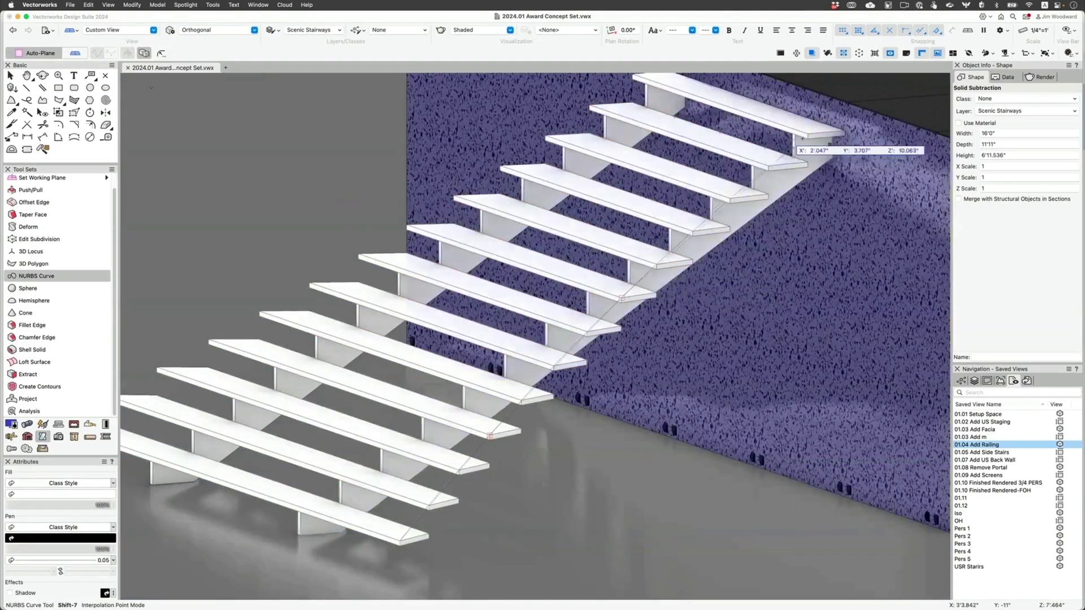
left_click(808, 134)
double_click(808, 134)
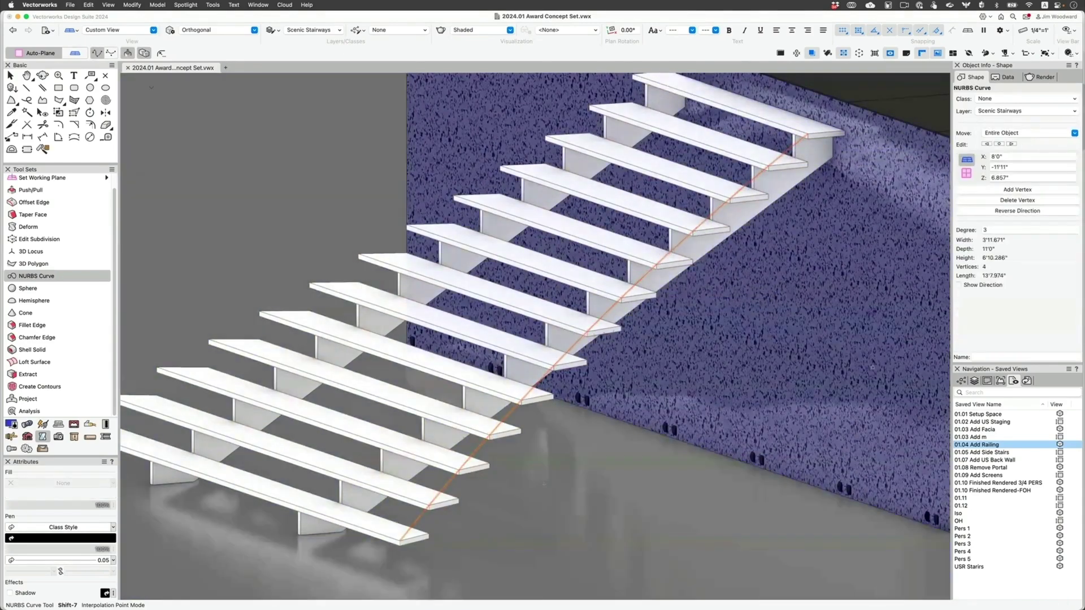
Draw a circle with a 1" radius near the foot of the stairs.
left_click(90, 88)
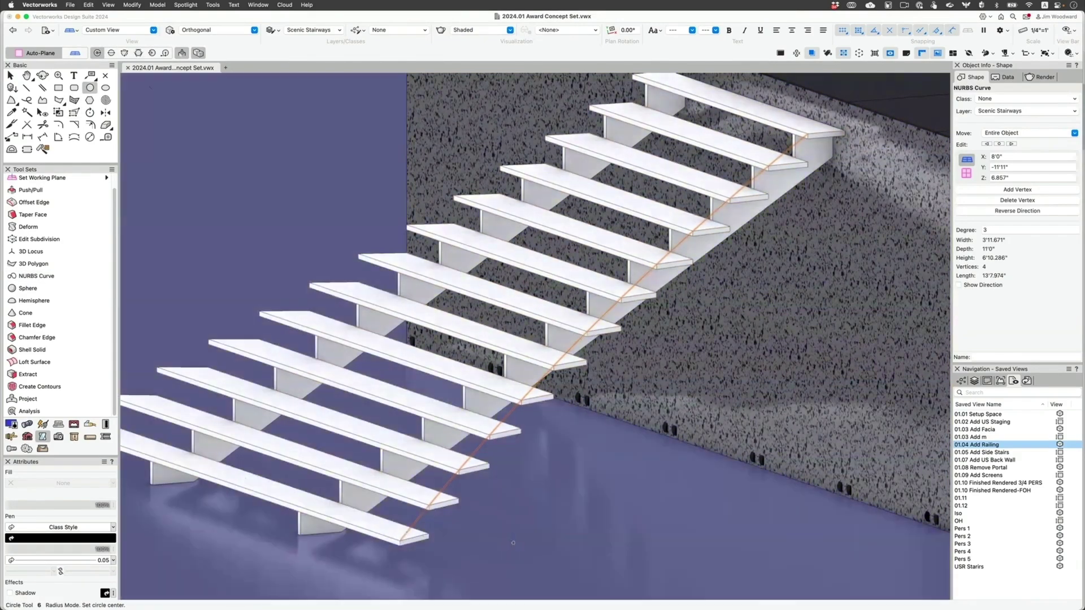
left_click(513, 543)
key("Tab")
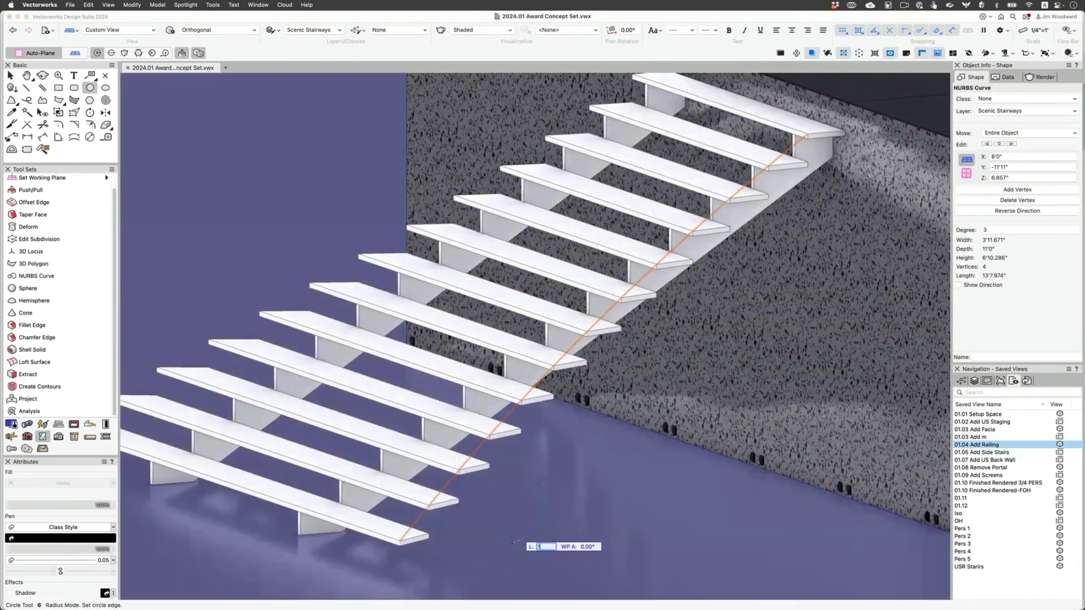
key("Return")
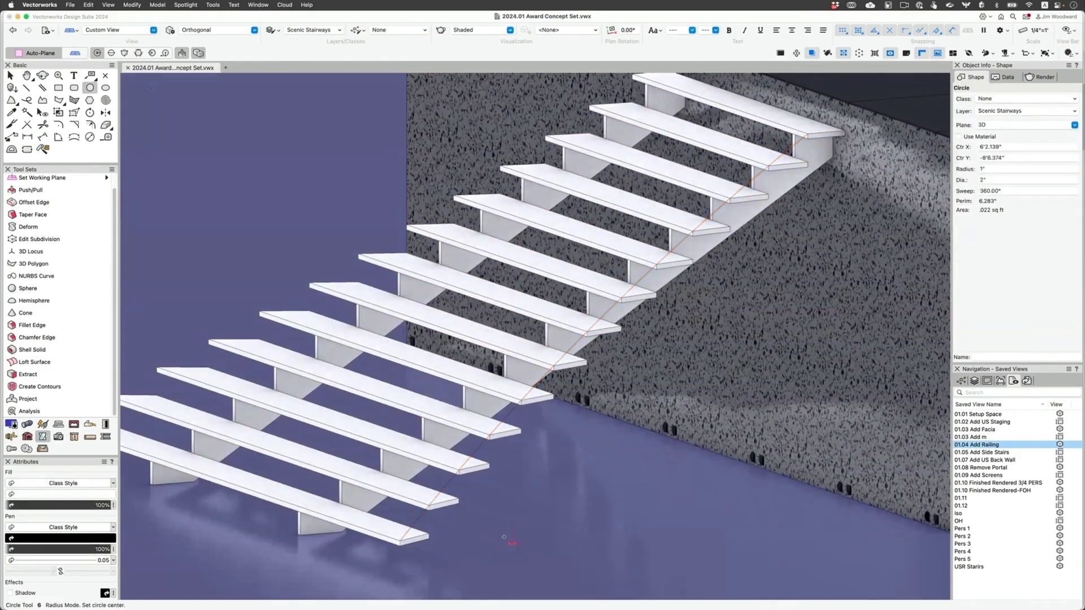
Select the NURBS curve and the circle together.
key("x")
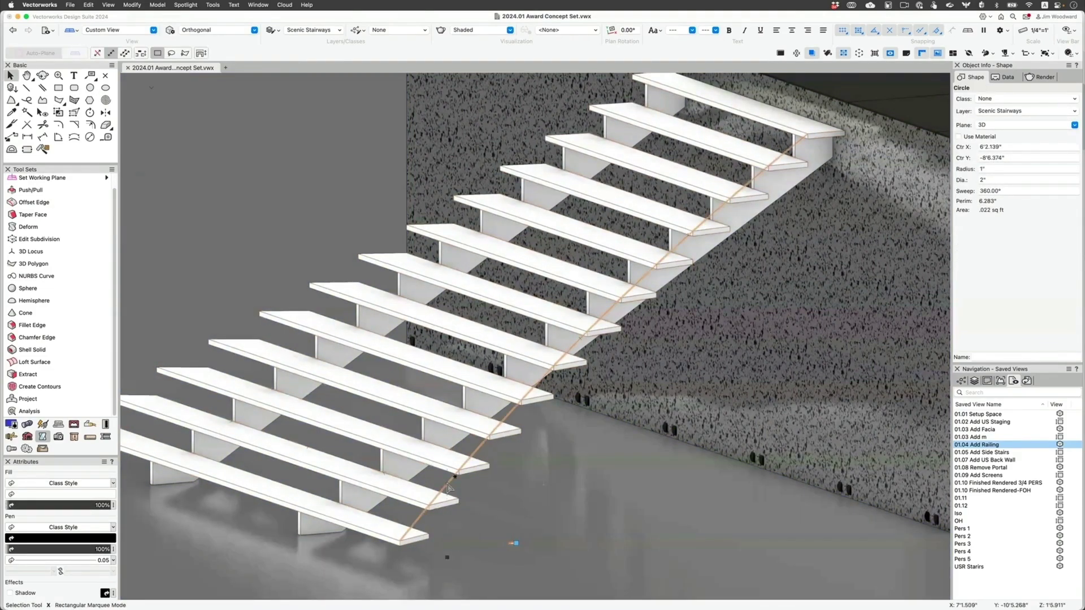
key("ctrl+a")
key("super+c")
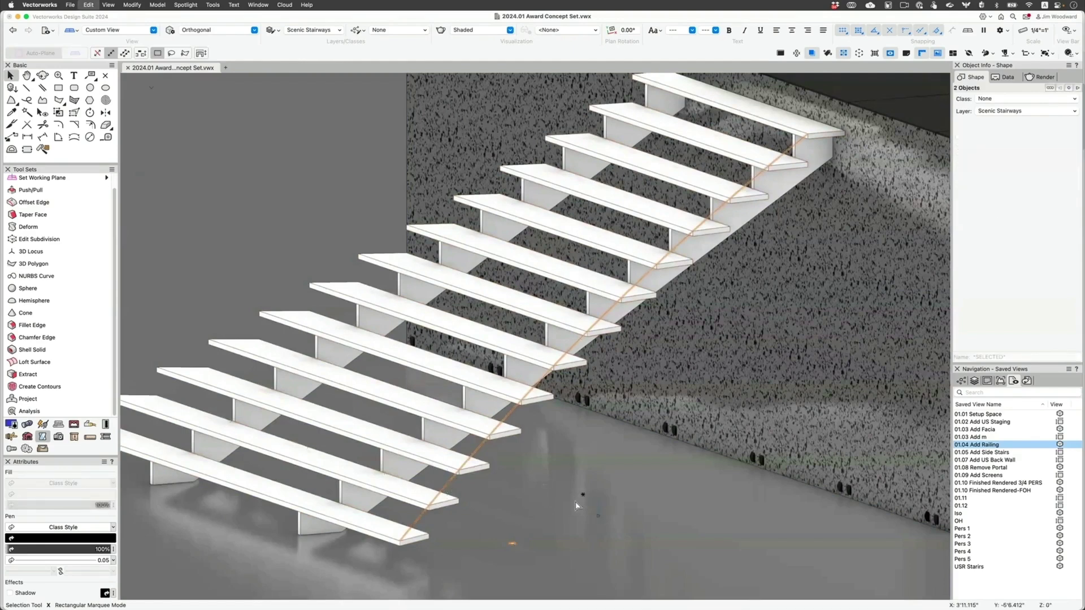
left_click(517, 544)
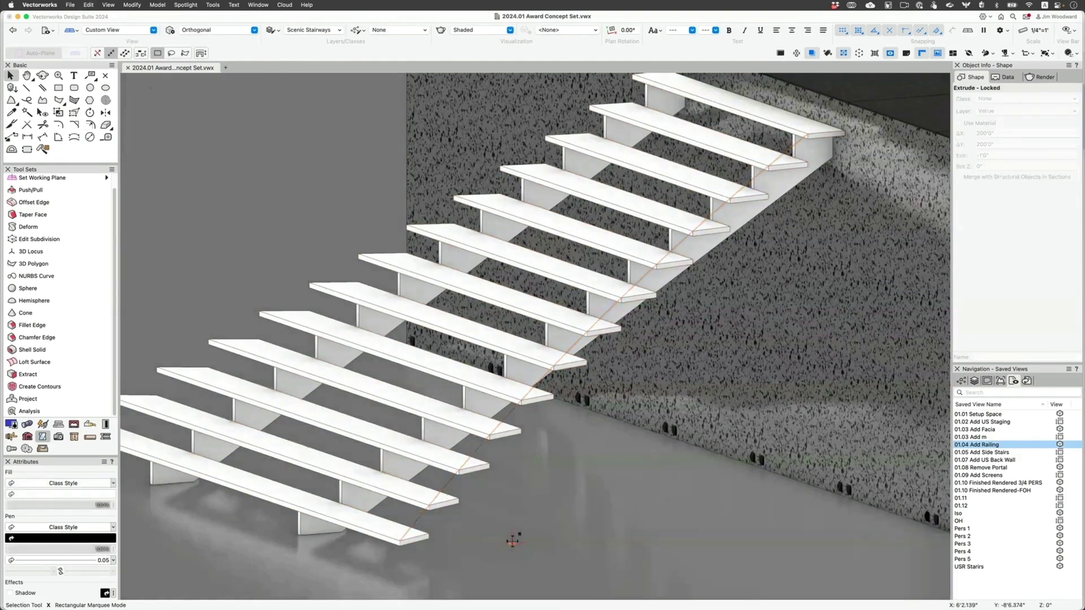
left_click(450, 485)
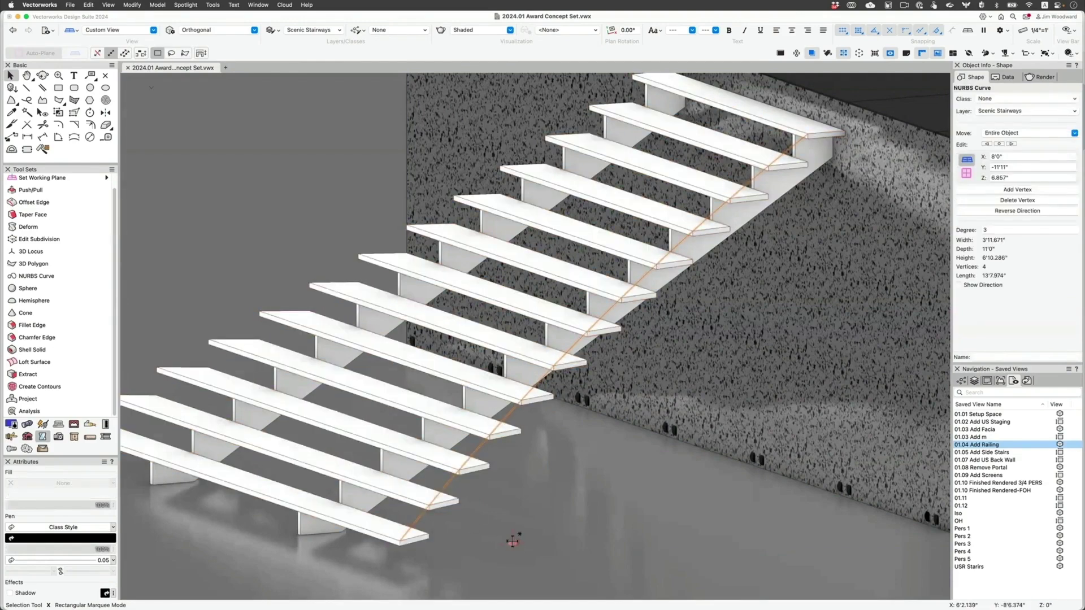
left_click(481, 462, "shift")
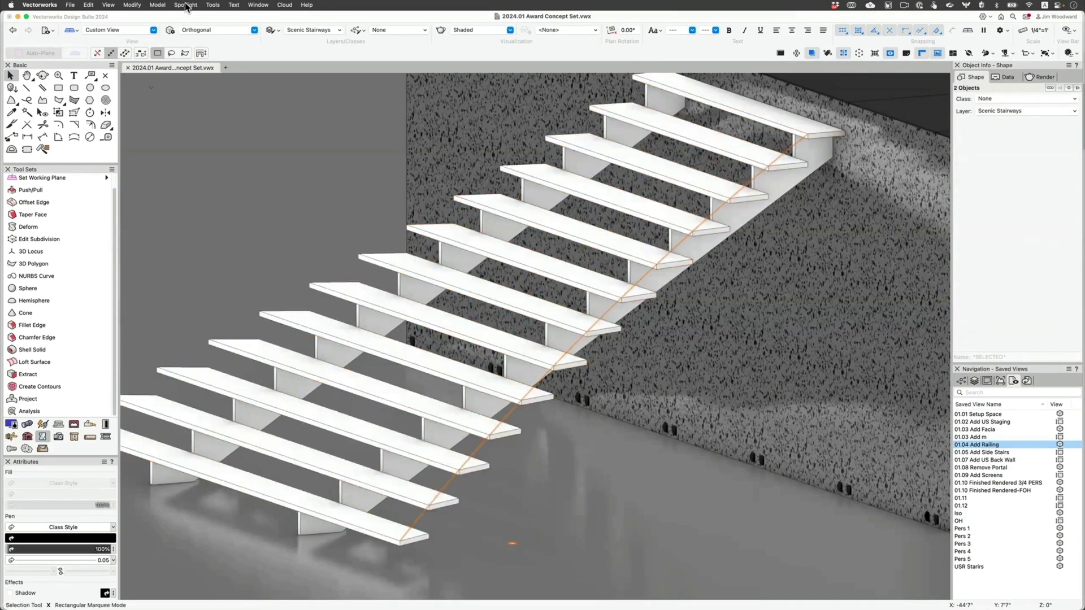
Extrude the circle along the NURBS curve with uniform scale to form a round railing.
left_click(163, 4)
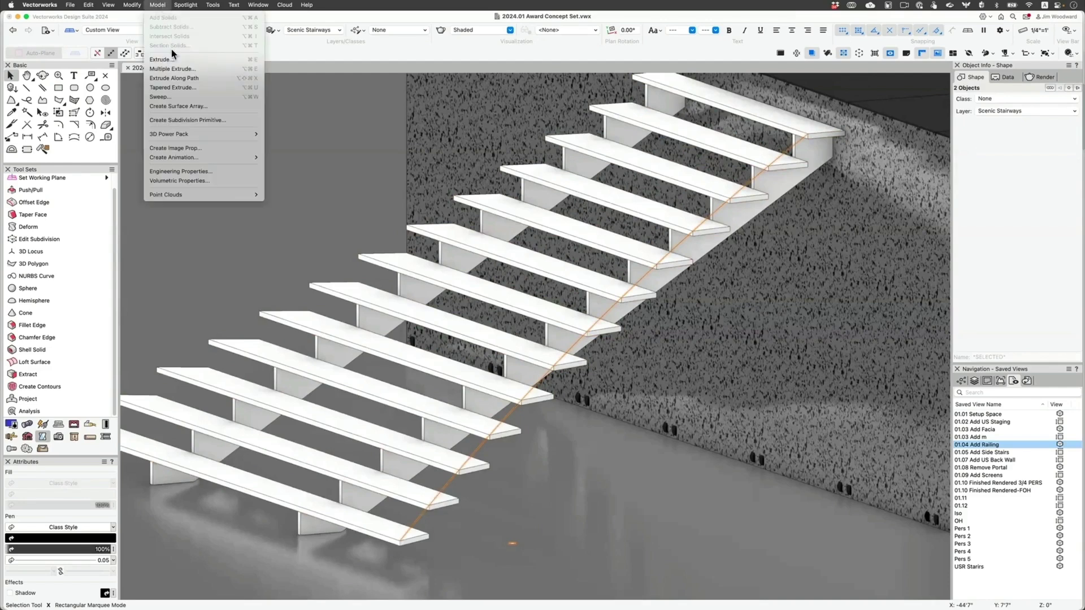
left_click(193, 81)
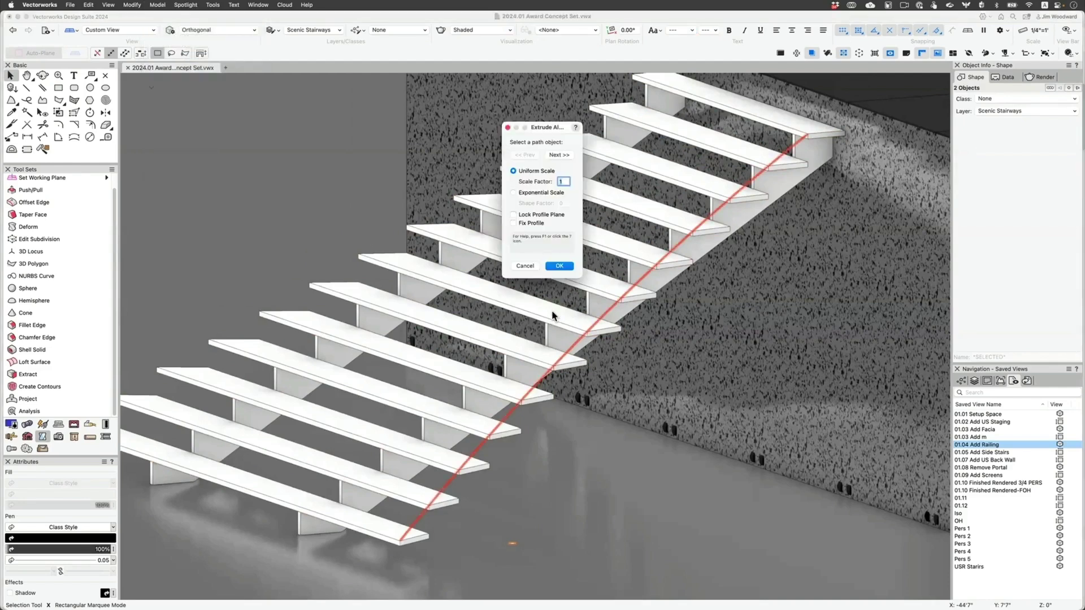
left_click(560, 266)
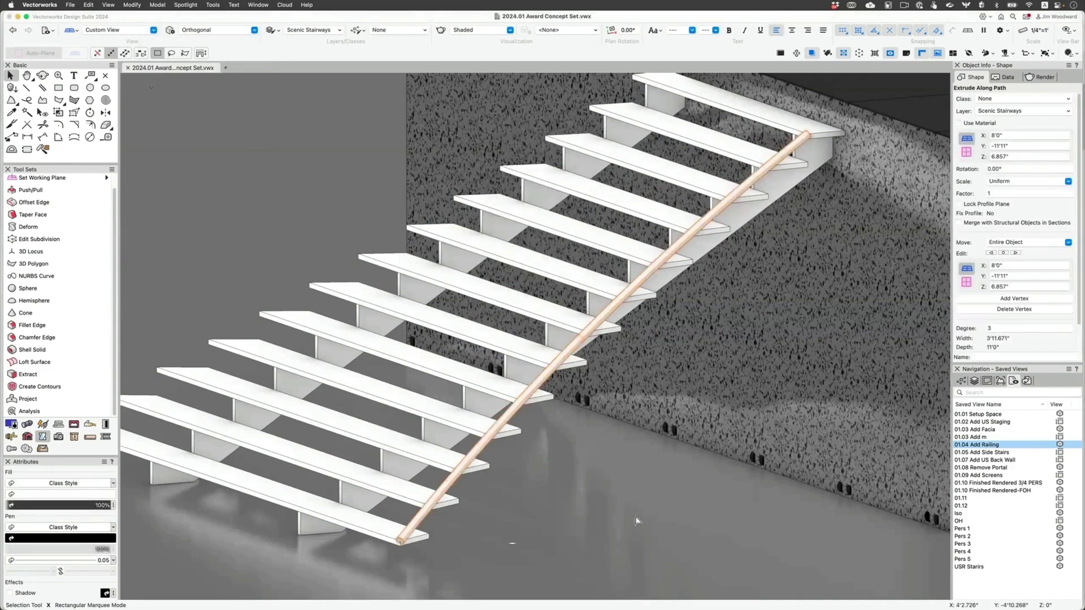
Raise the railing 18" with Move 3D and duplicate it as a second parallel rail.
key("super+alt+m")
key("Tab")
key("Tab")
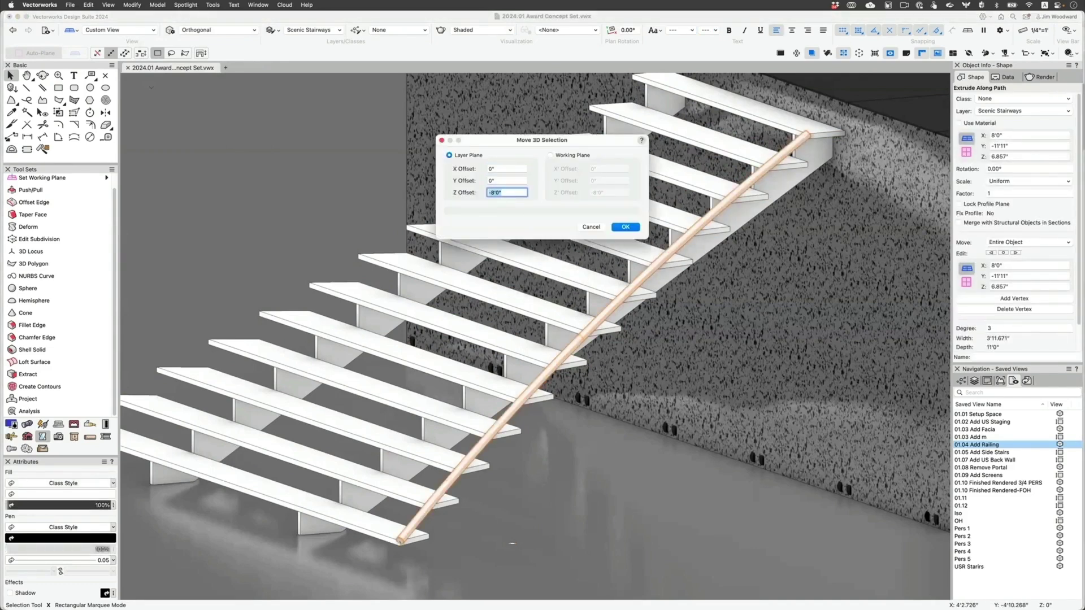
type("18")
key("Return")
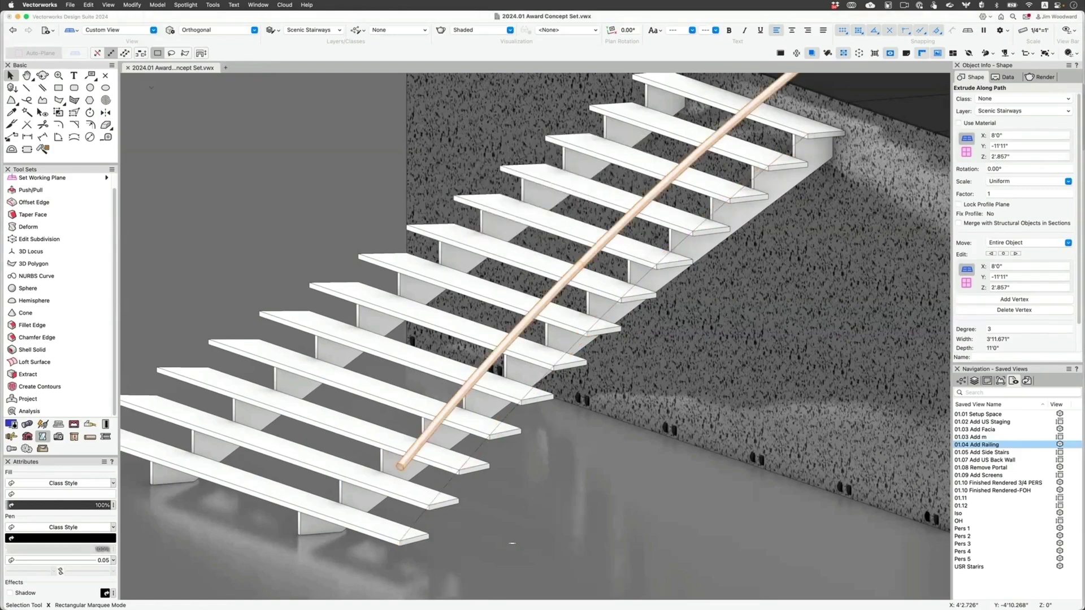
key("super+alt+m")
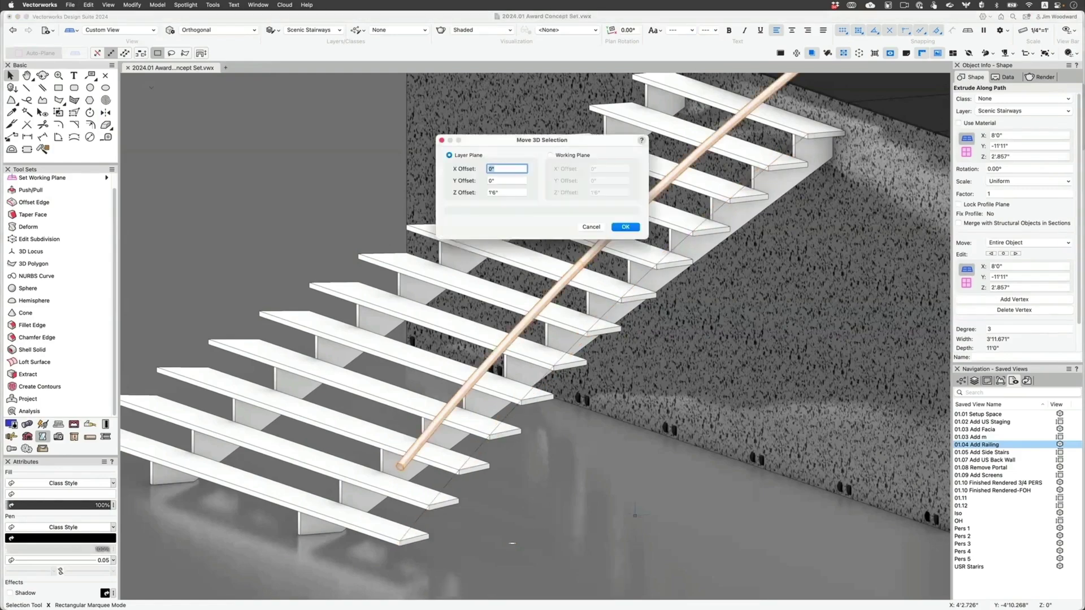
key("Escape")
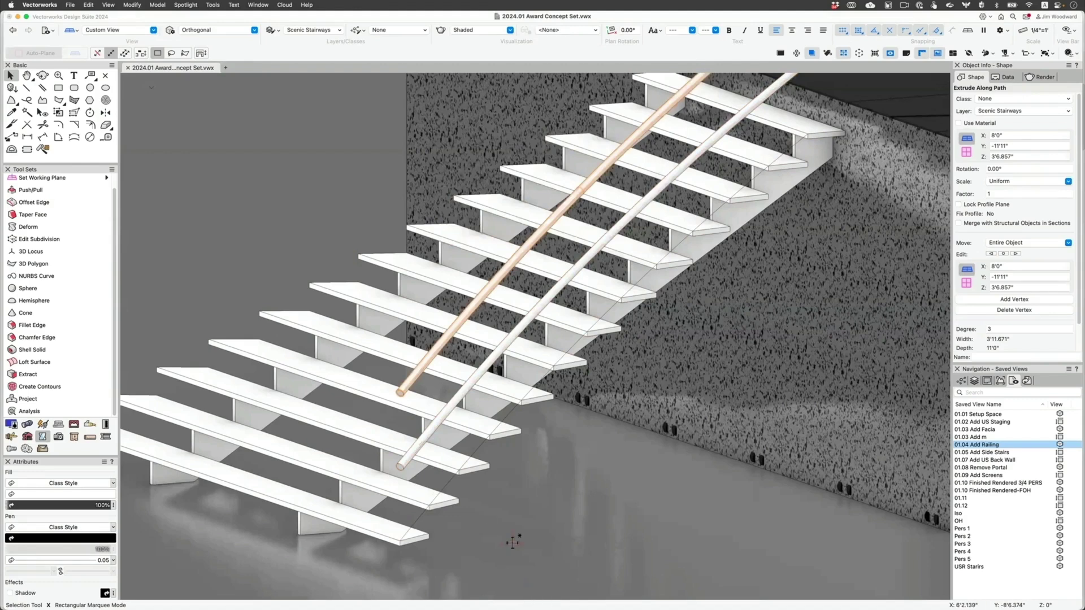
Extrude the circle into a 3'0" post and add the stair path line to the selection.
left_click(511, 542)
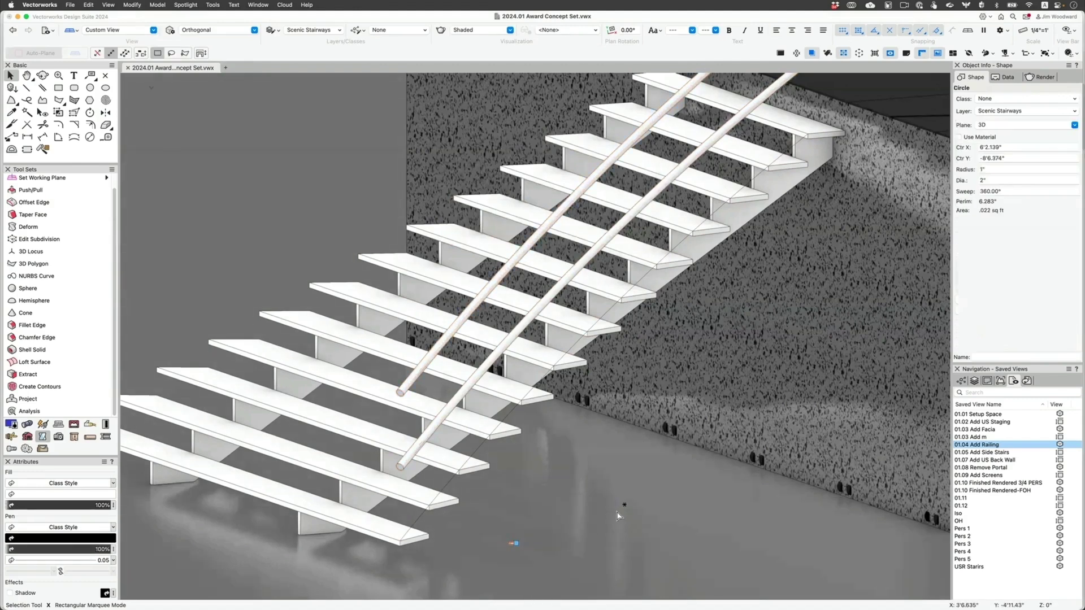
key("super+e")
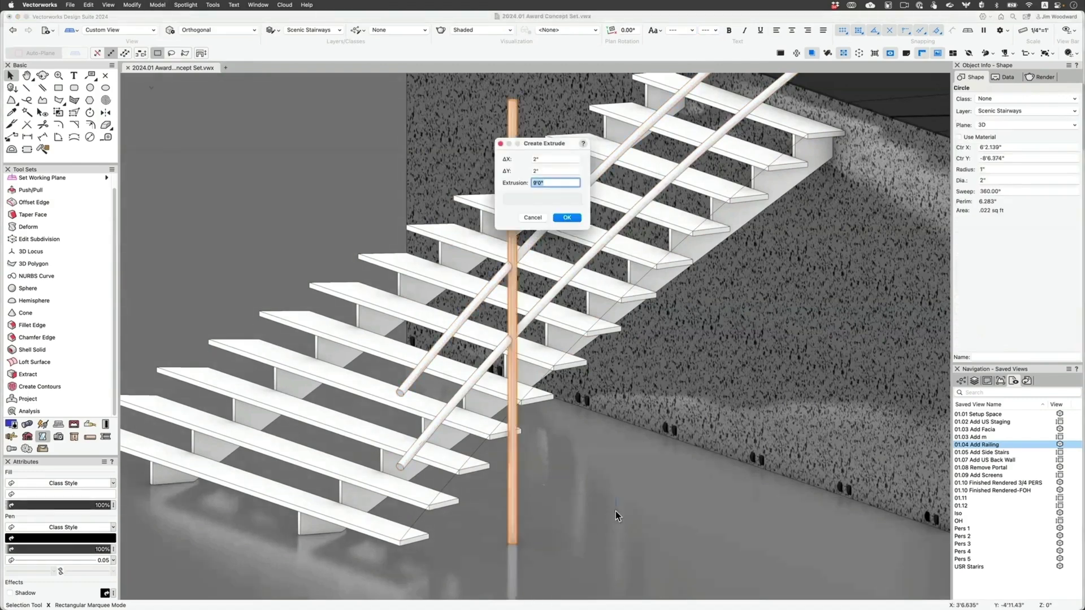
key("Return")
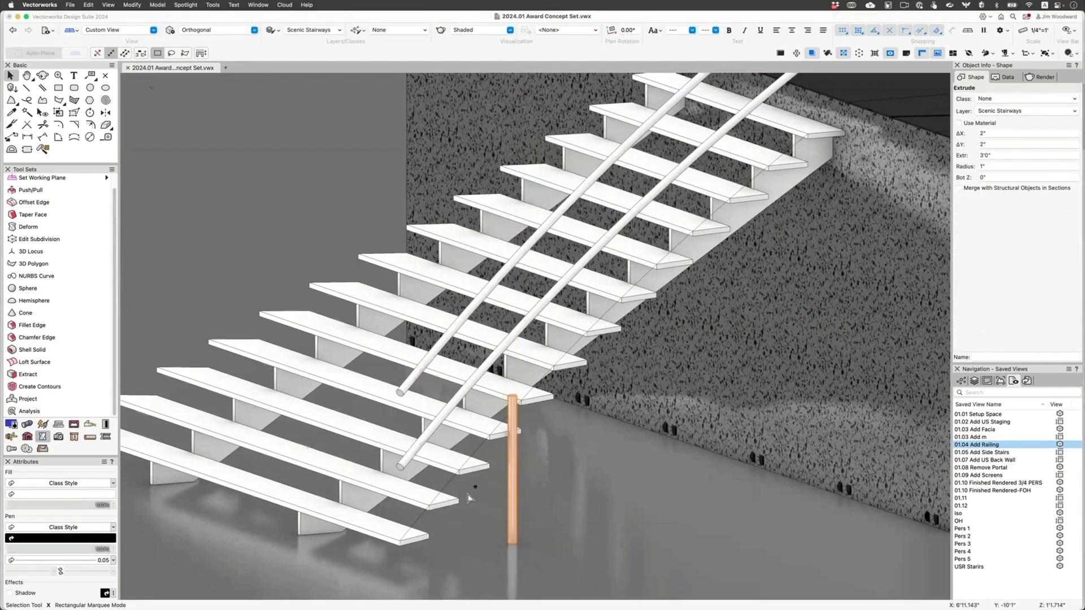
left_click(451, 482, "shift")
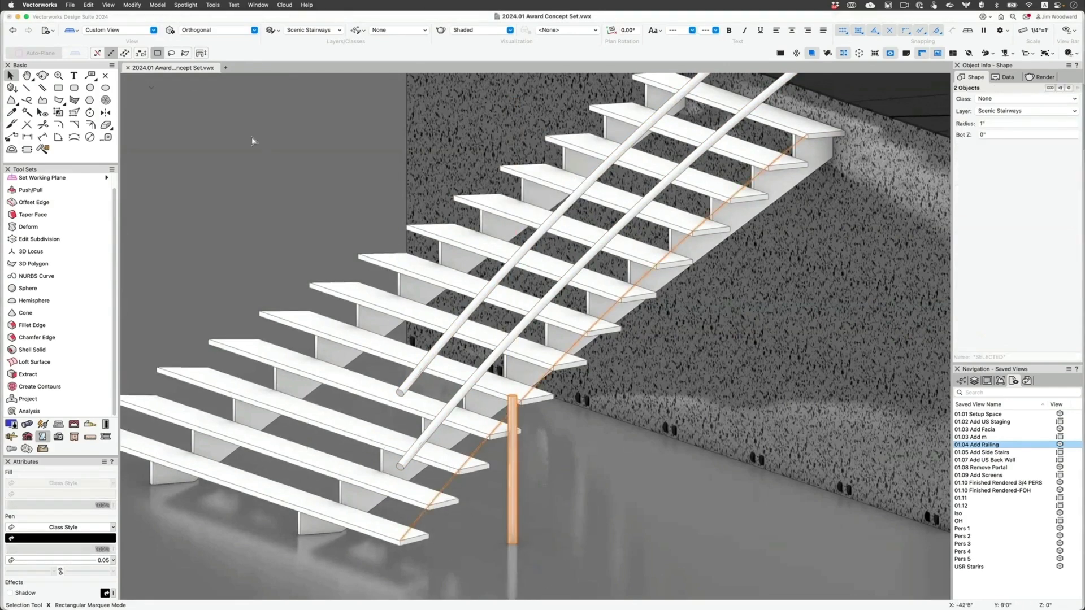
Duplicate the post along the stair path as 7 posts and raise them 1'6".
left_click(88, 5)
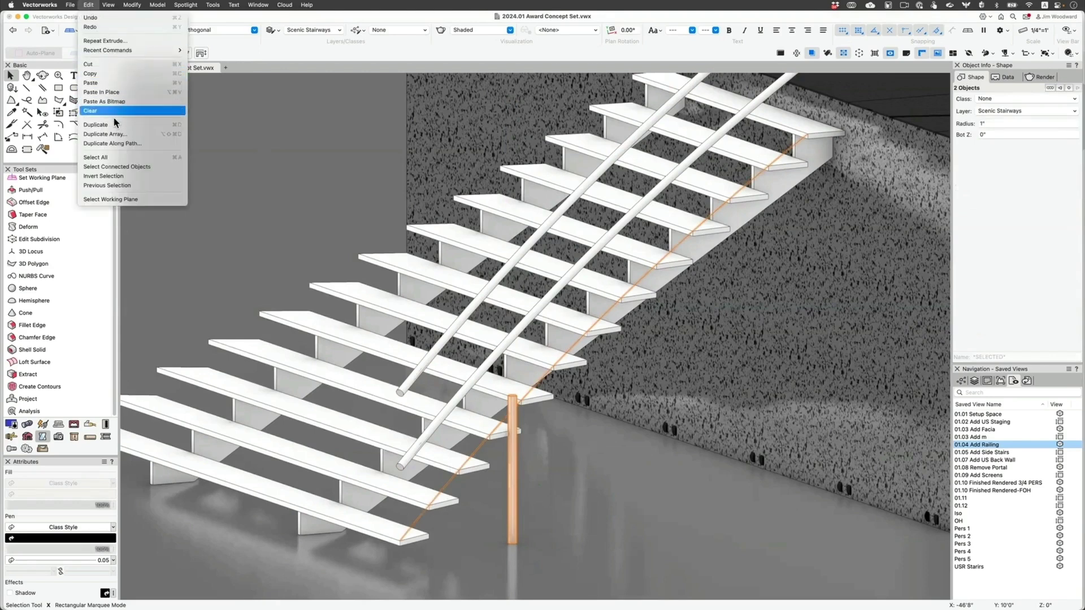
left_click(120, 144)
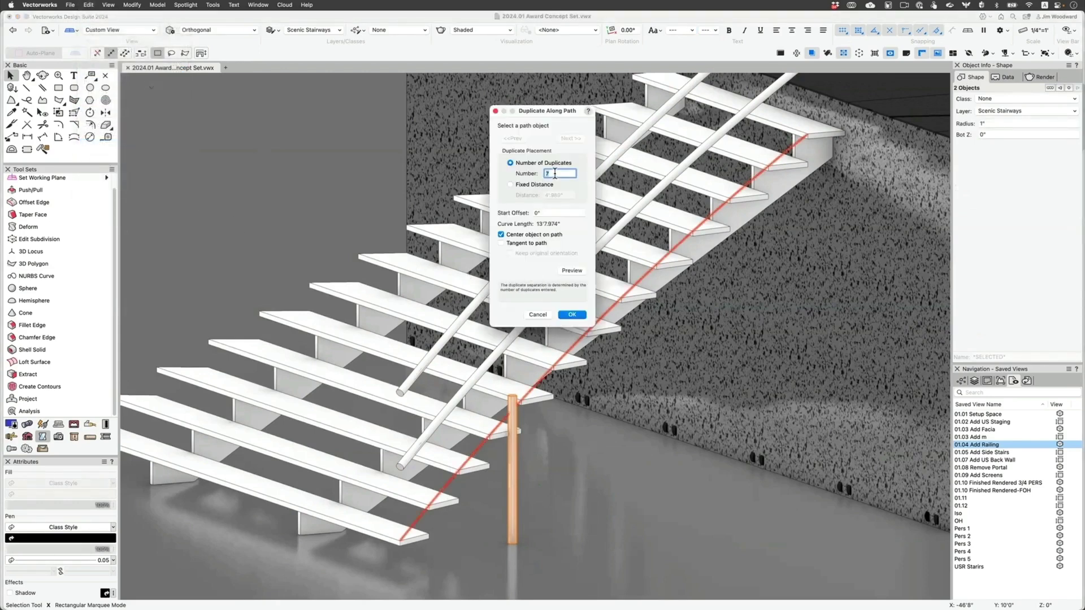
left_click(572, 315)
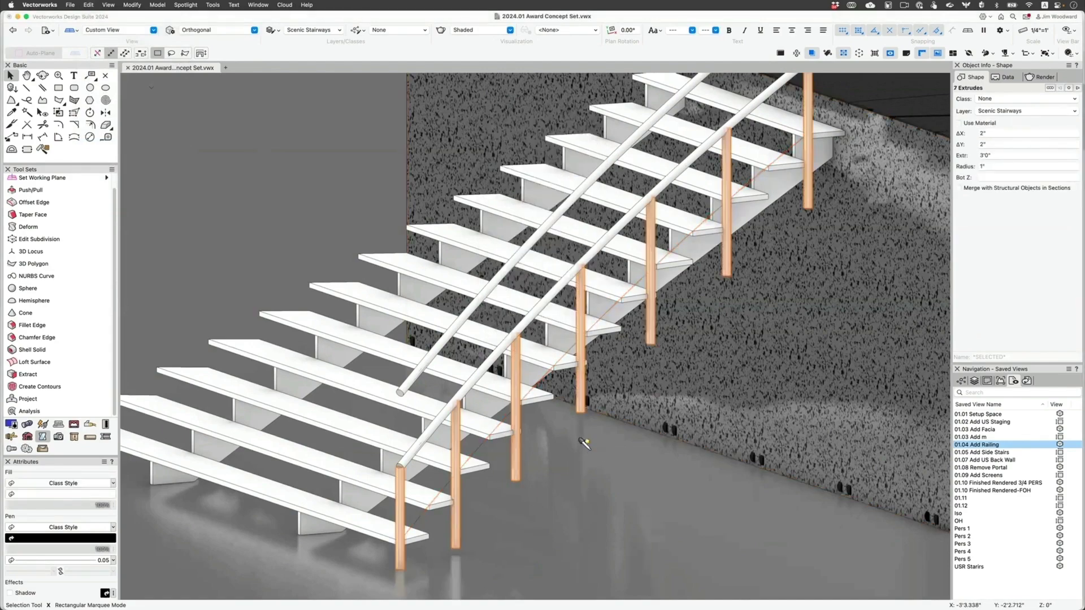
key("super+alt+m")
key("Return")
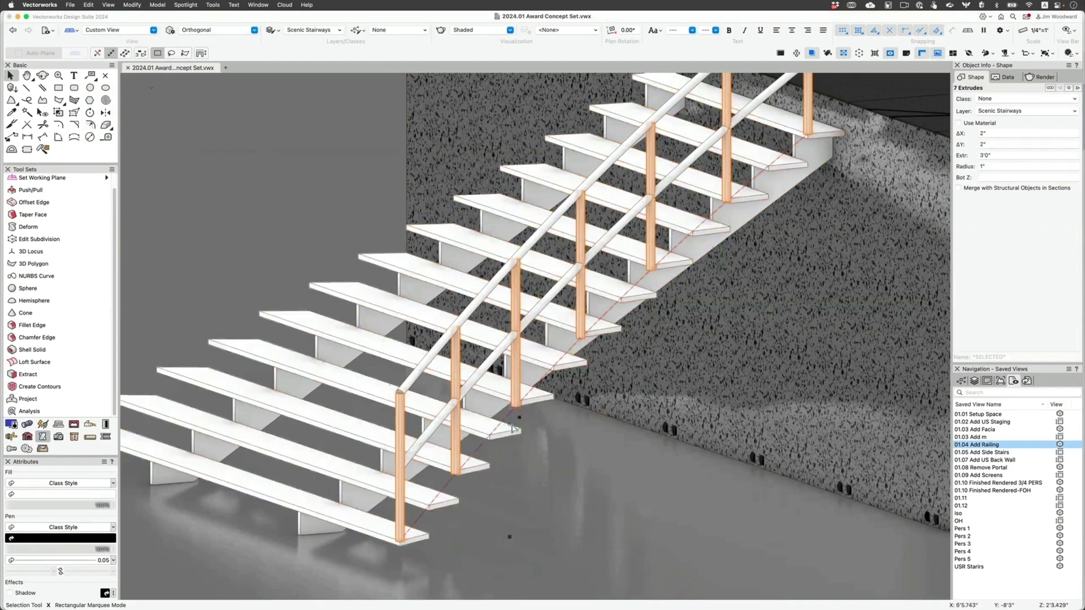
Cancel an attempted subtraction, then merge the posts and both rails with Add Solids.
left_click(475, 316, "shift")
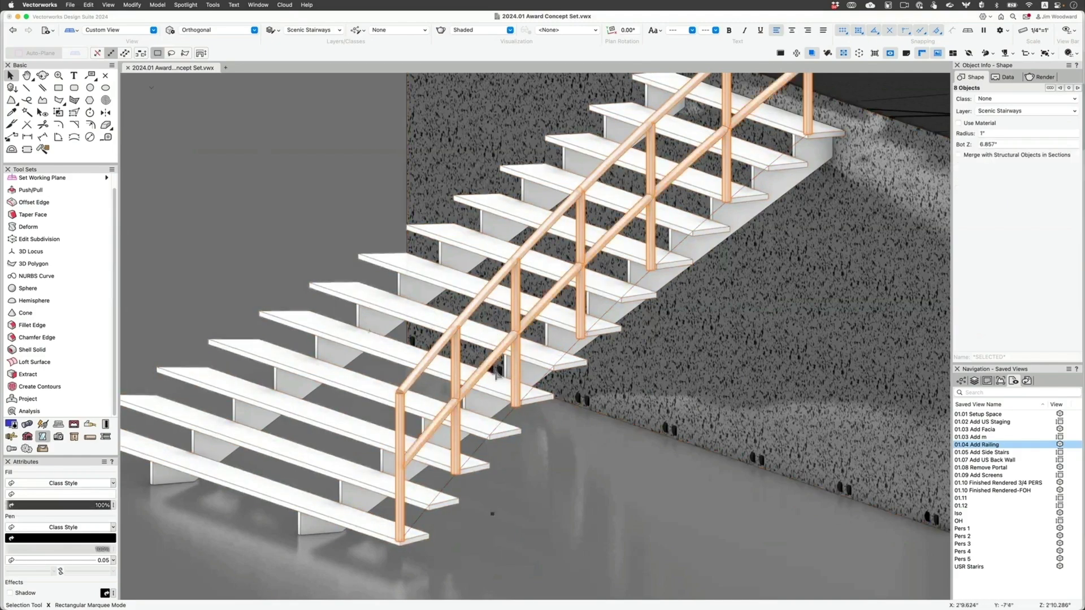
left_click(156, 5)
left_click(170, 27)
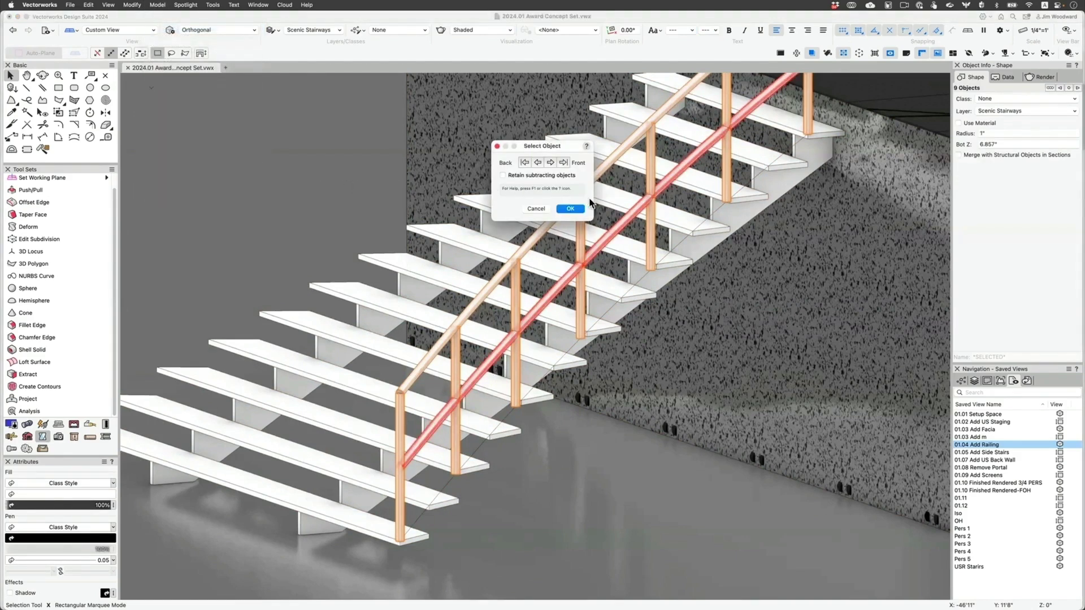
left_click(535, 208)
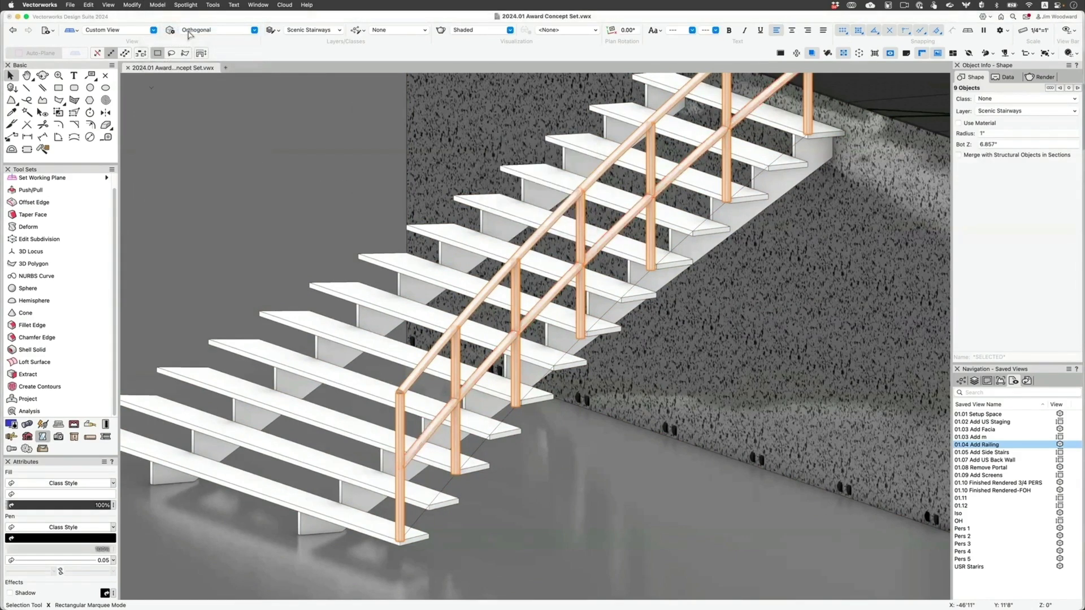
left_click(157, 5)
left_click(163, 17)
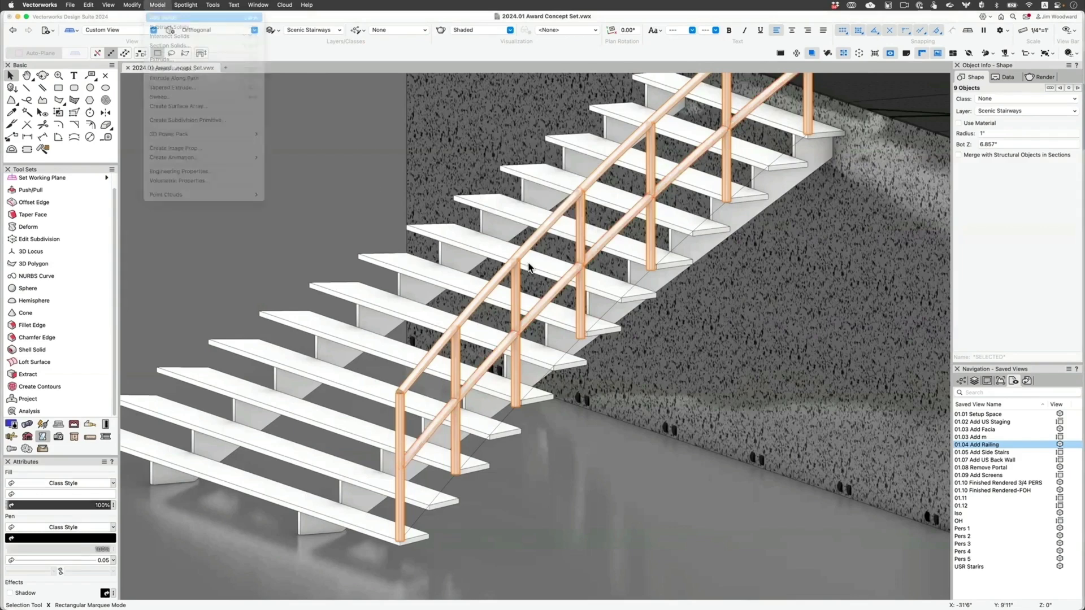
Assign the railing class Finishes-Metal-Black and the treads and support Finishes-Metal-Stainless.
left_click(1015, 100)
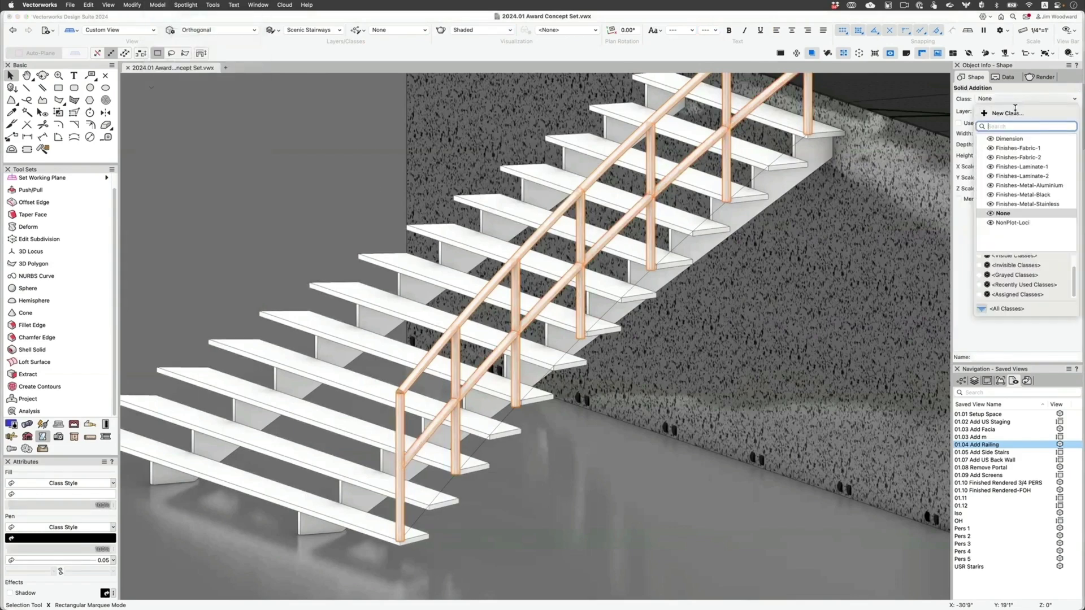
left_click(1023, 194)
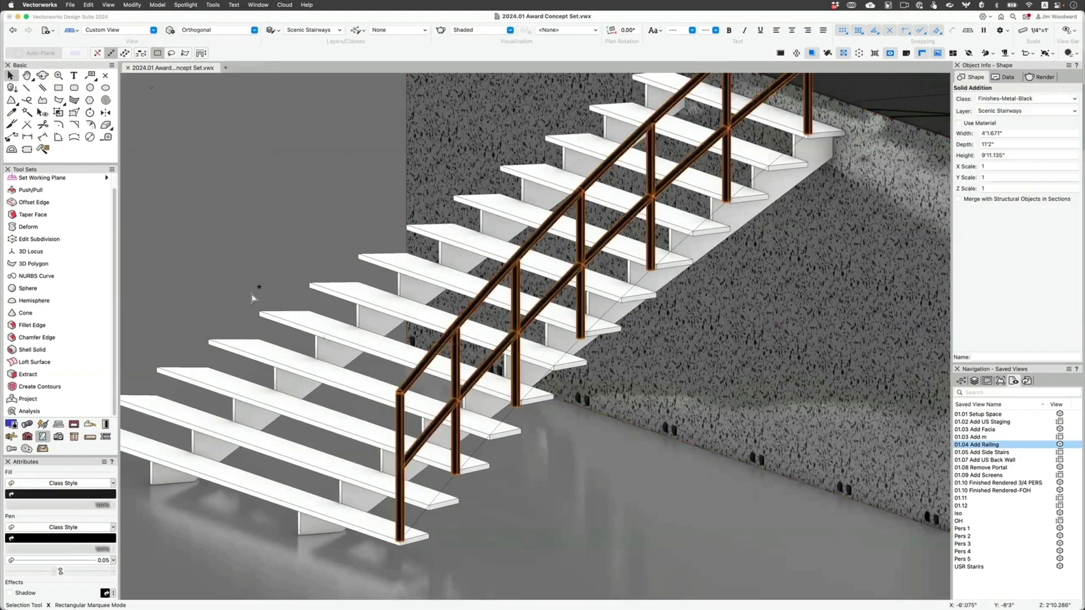
left_click(300, 332)
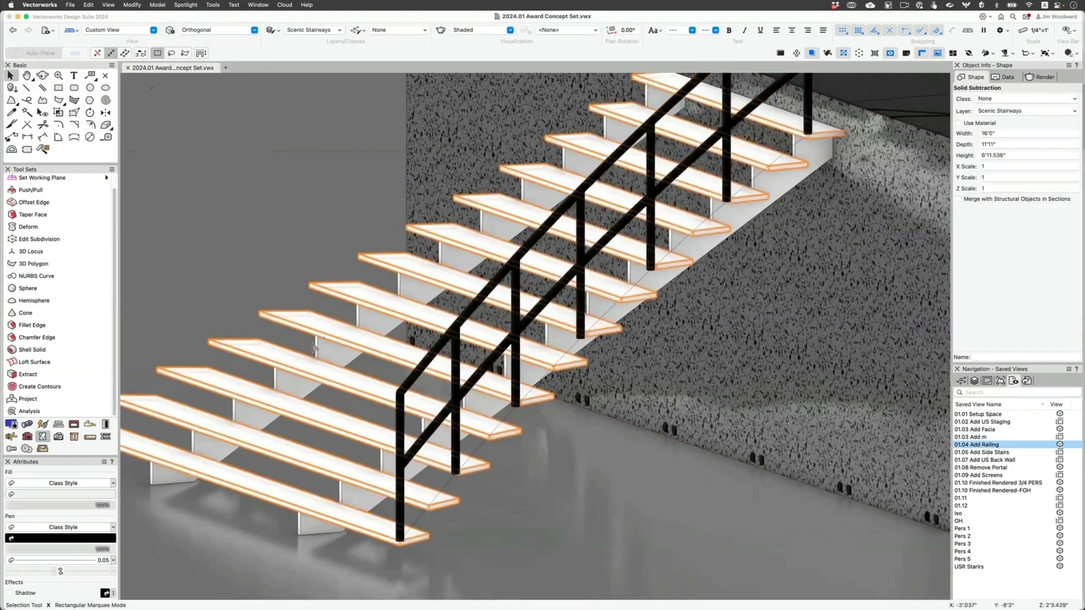
left_click(336, 359, "shift")
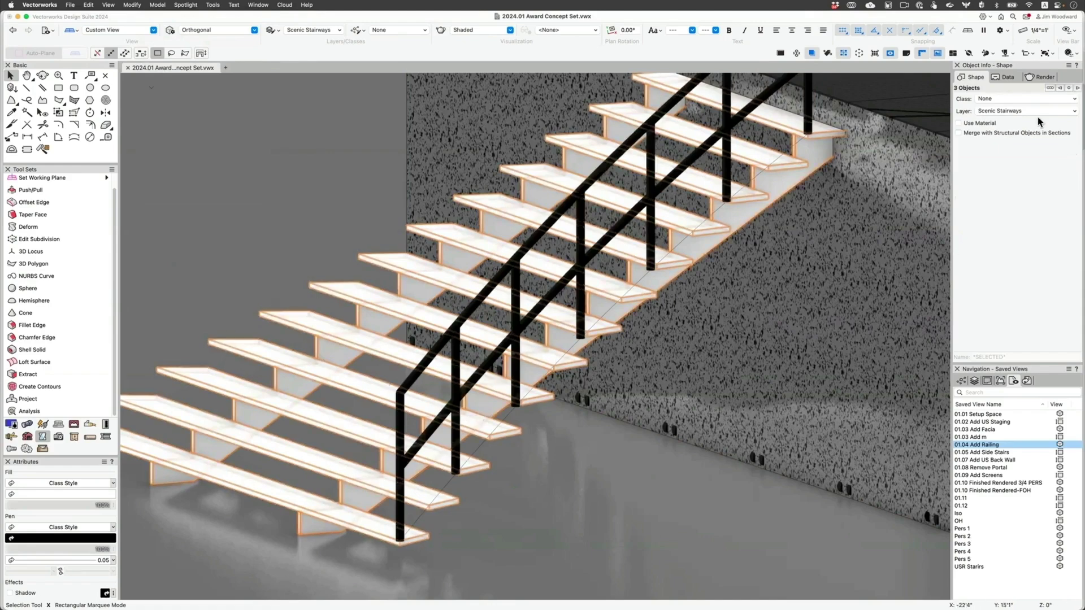
left_click(994, 100)
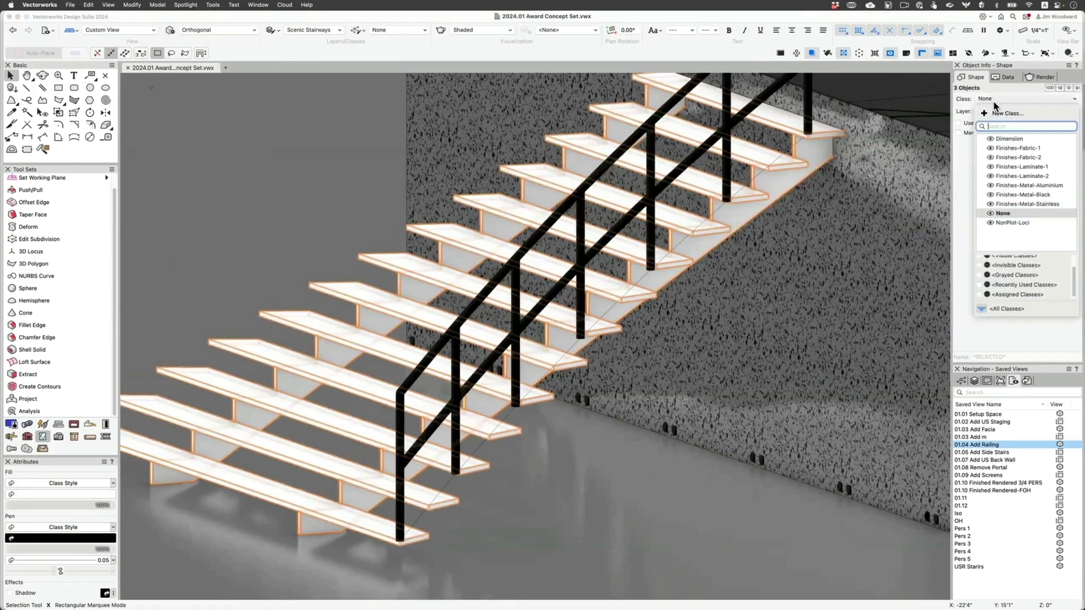
left_click(1025, 203)
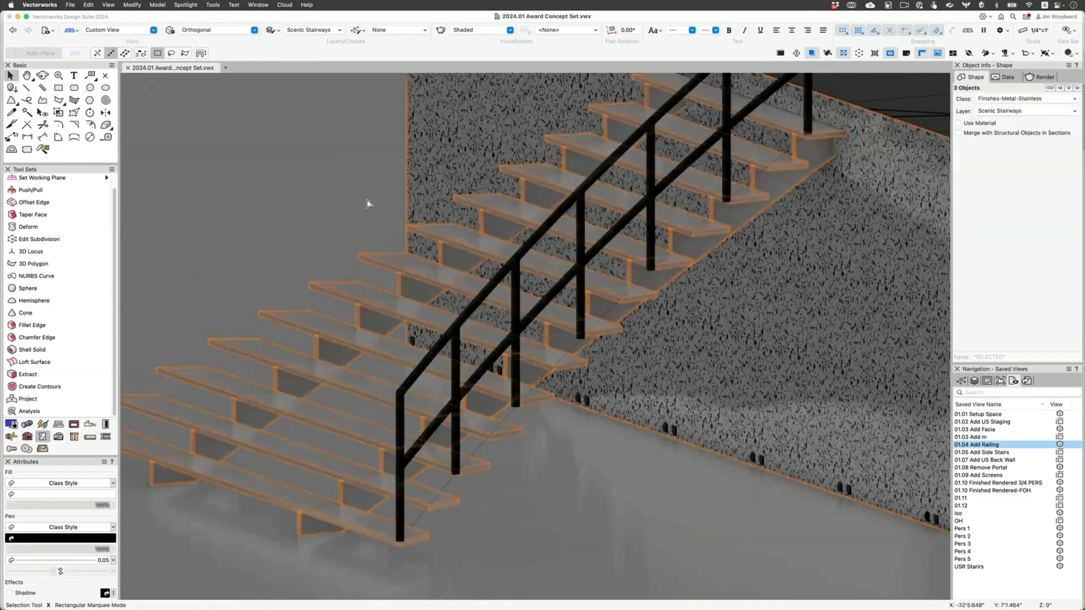
left_click(307, 191)
scroll(306, 196, "down", 4)
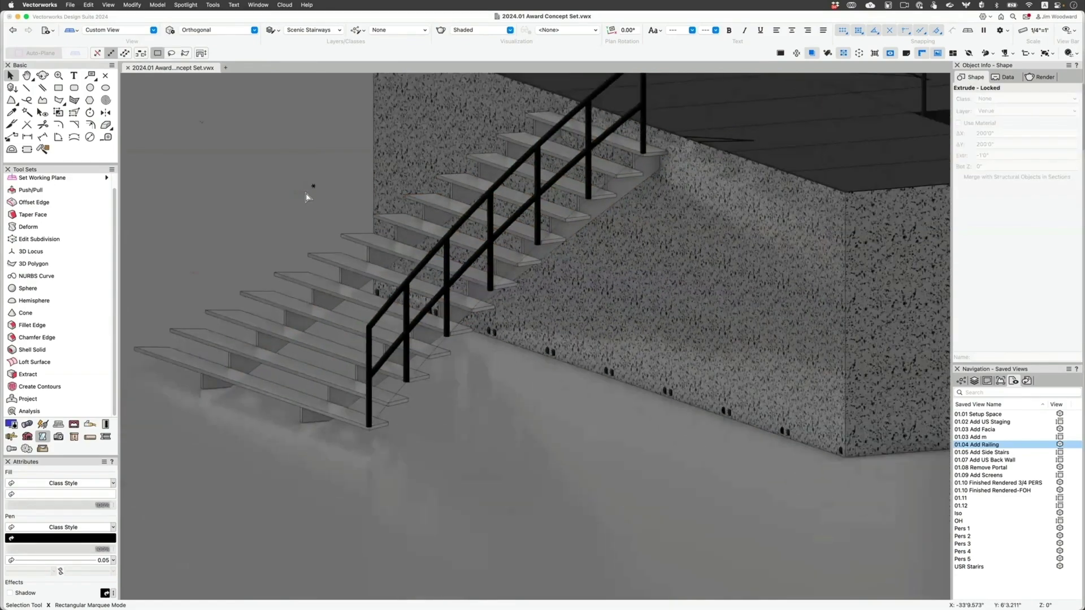
In Top/Plan, mirror a duplicate of the right-hand railing across the stair centre line.
key("F5")
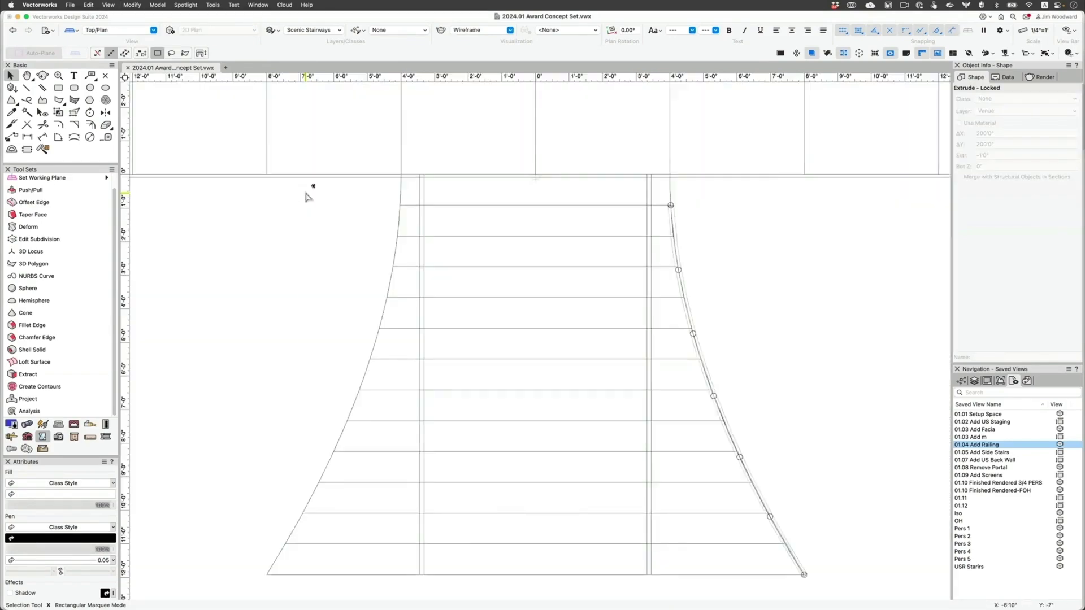
left_click(677, 243)
key("shift+7")
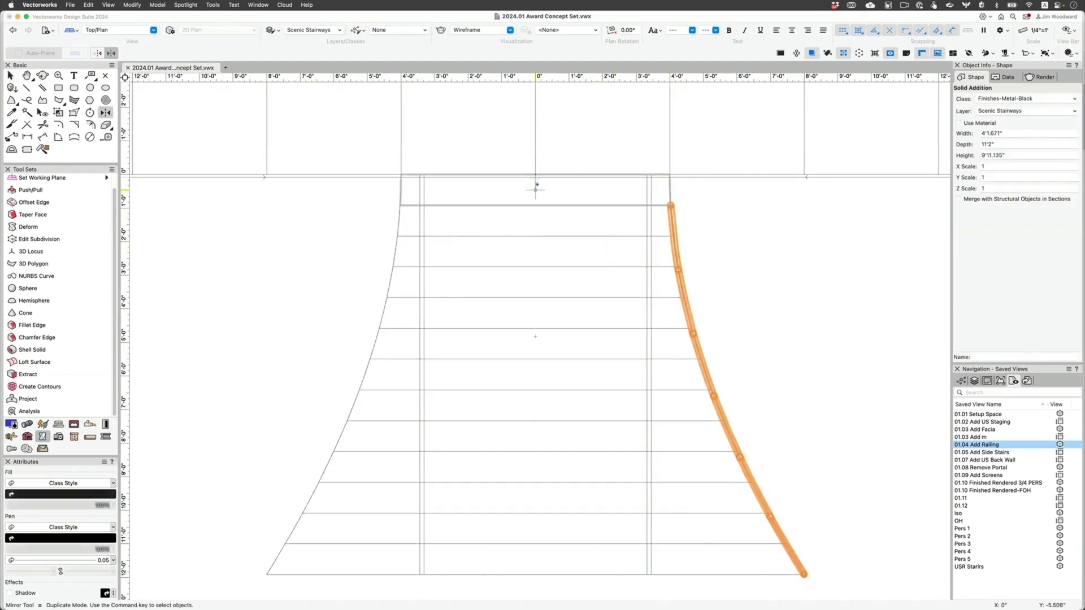
left_click(536, 190)
left_click(536, 267)
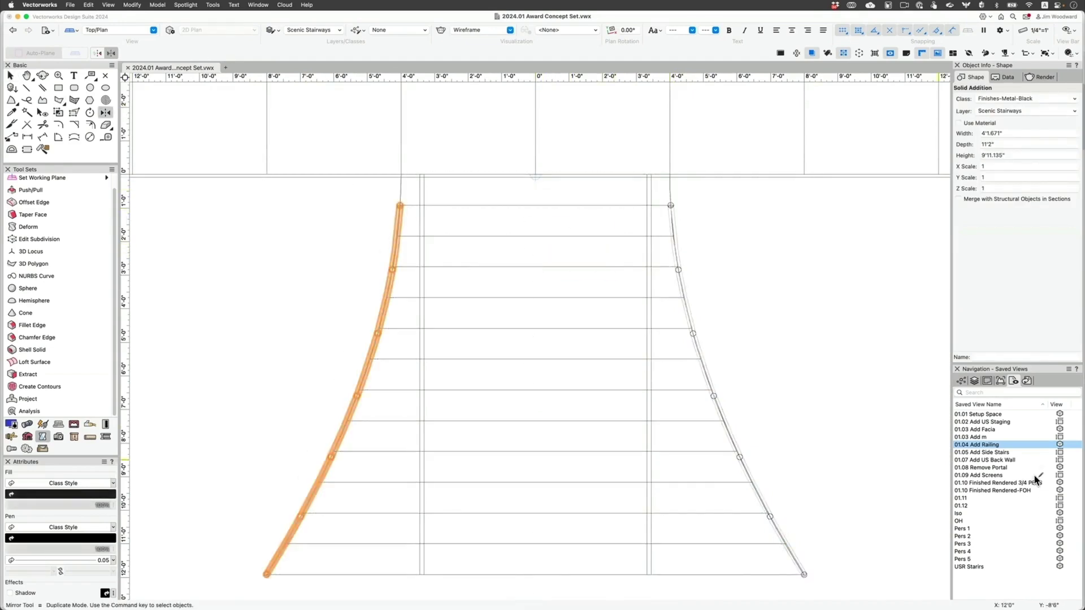
Return to the 01.04 Add Railing saved view and clear the selection.
double_click(997, 445)
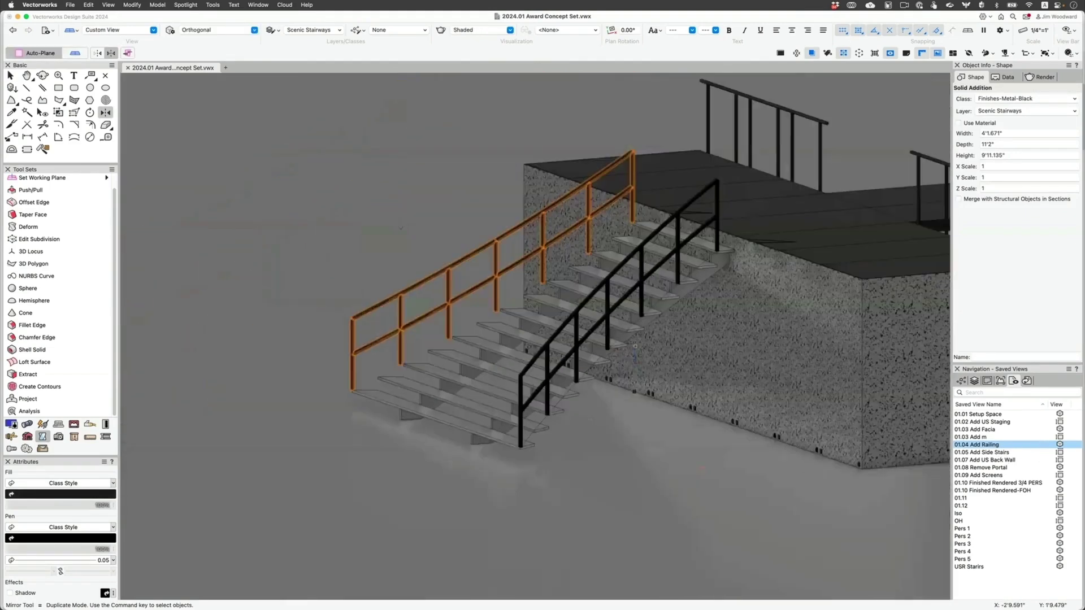
left_click(11, 75)
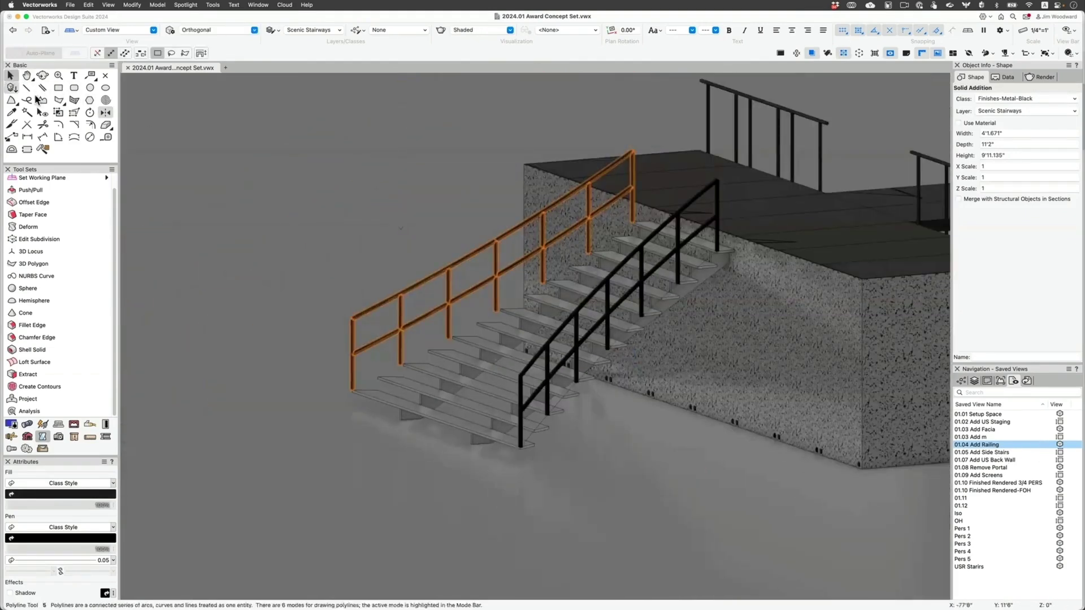
left_click(266, 170)
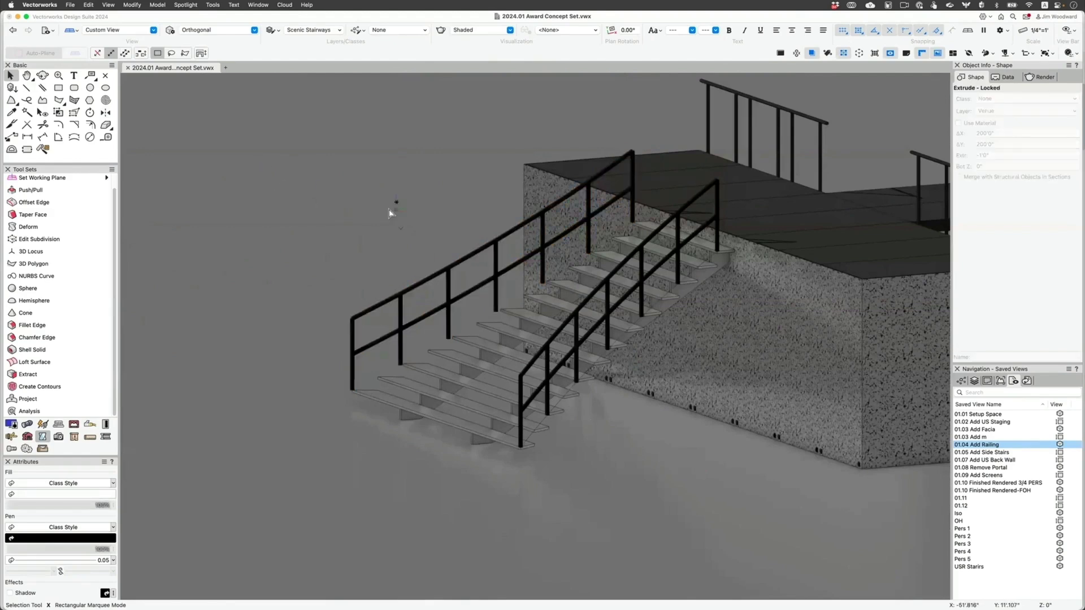
In saved view 01.05, place a 90°-rotated Circular Stair snapped to the platform's lower-left corner.
double_click(989, 452)
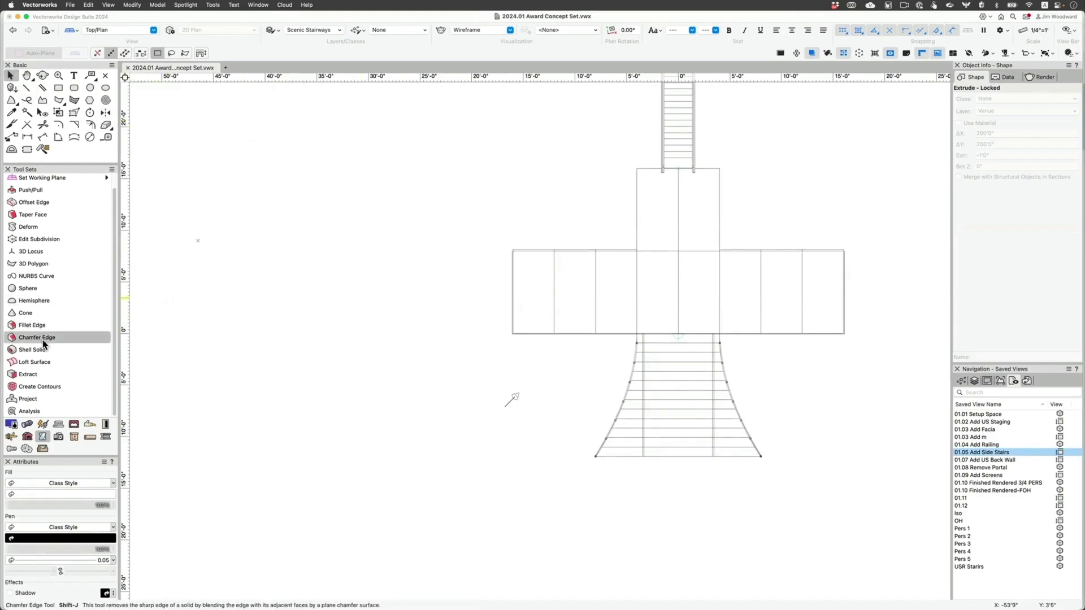
left_click(27, 436)
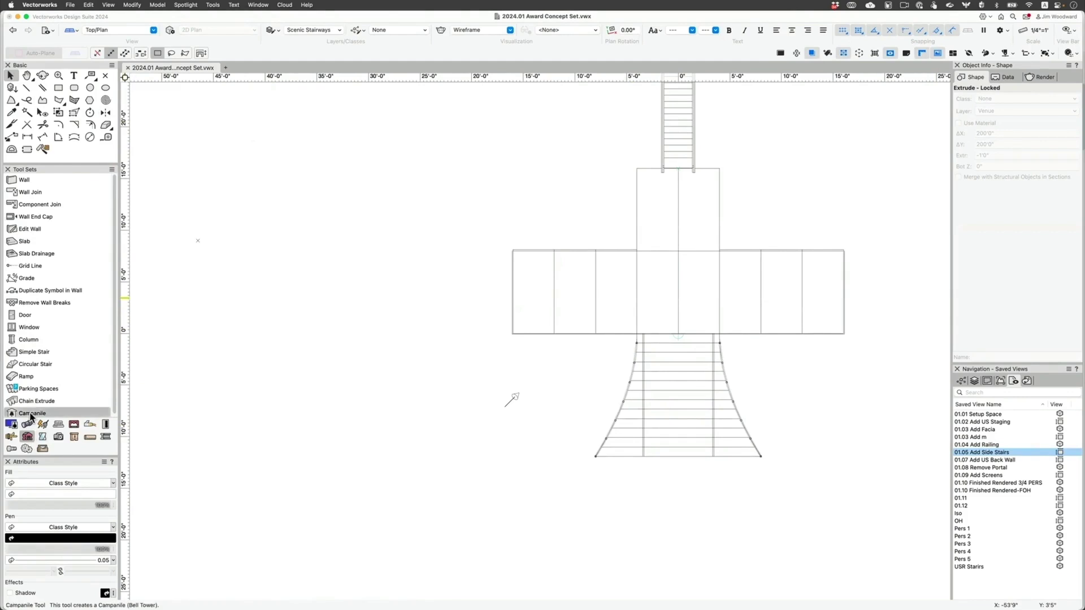
left_click(57, 363)
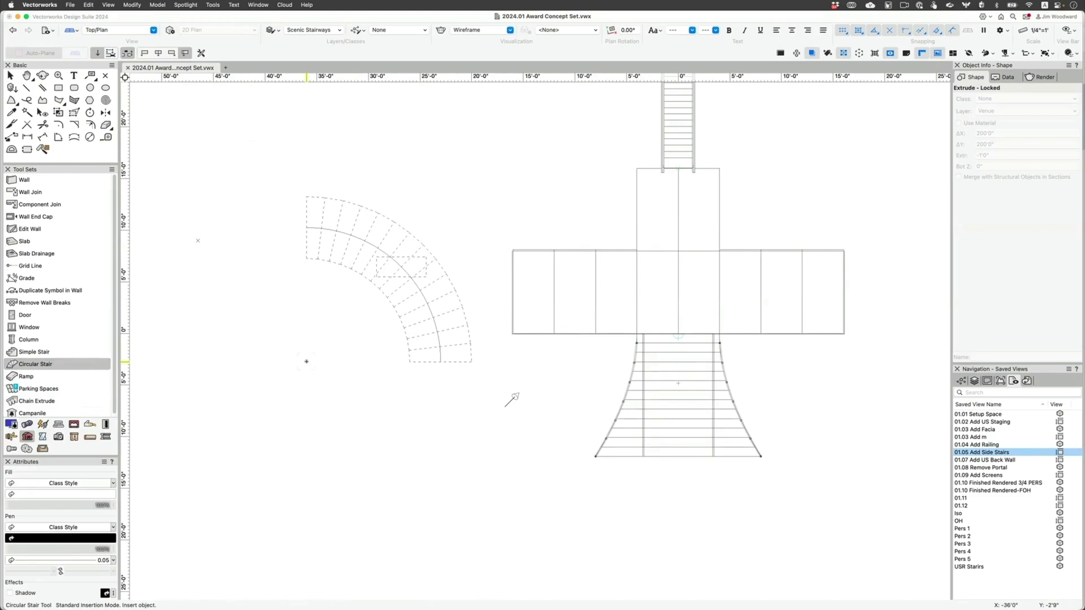
left_click(306, 361)
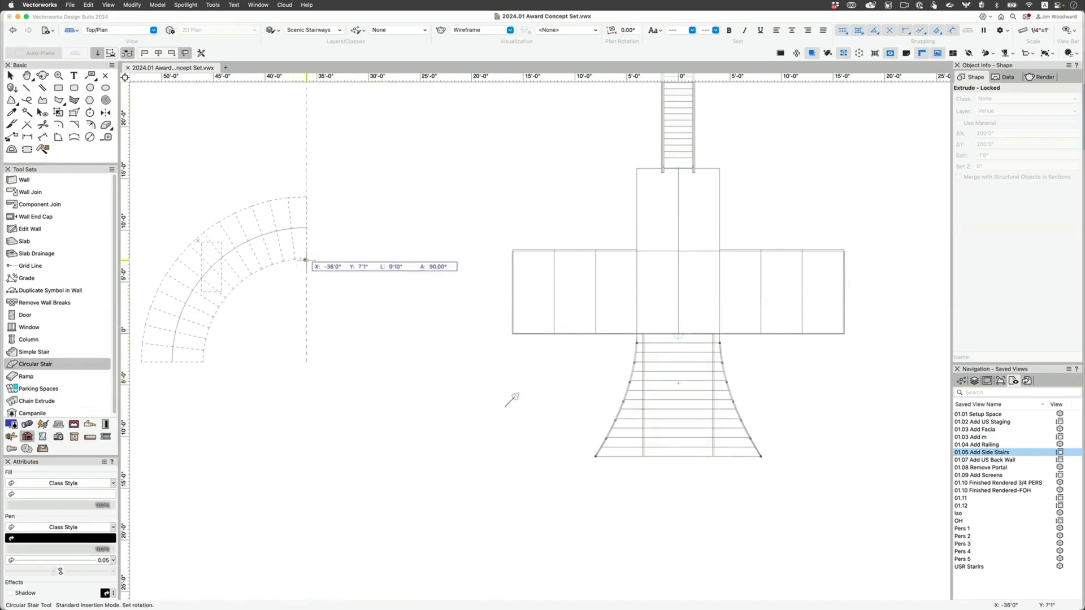
left_click(306, 261)
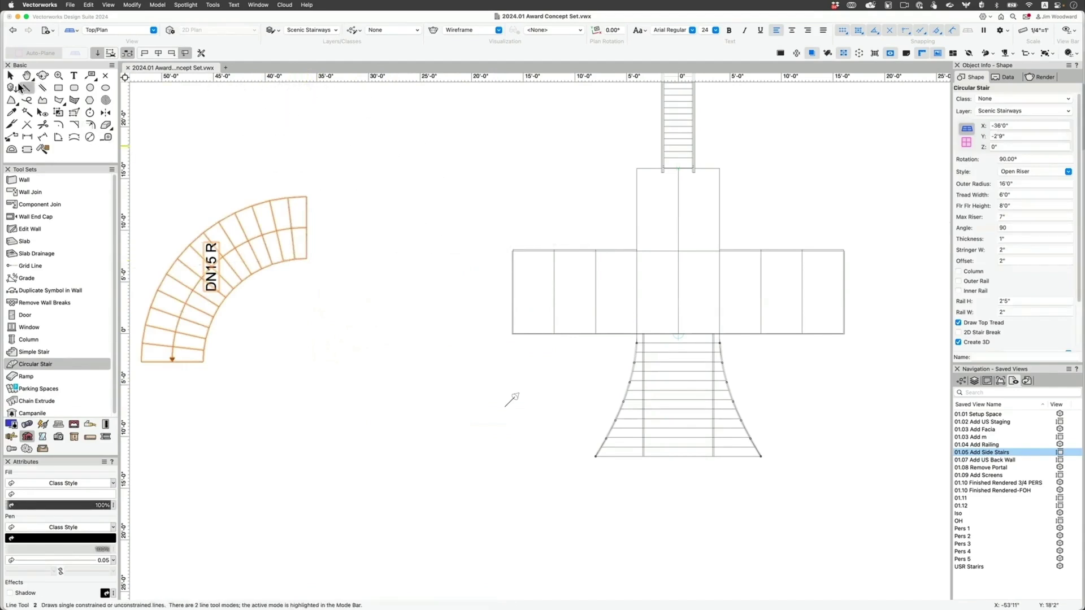
left_click(10, 80)
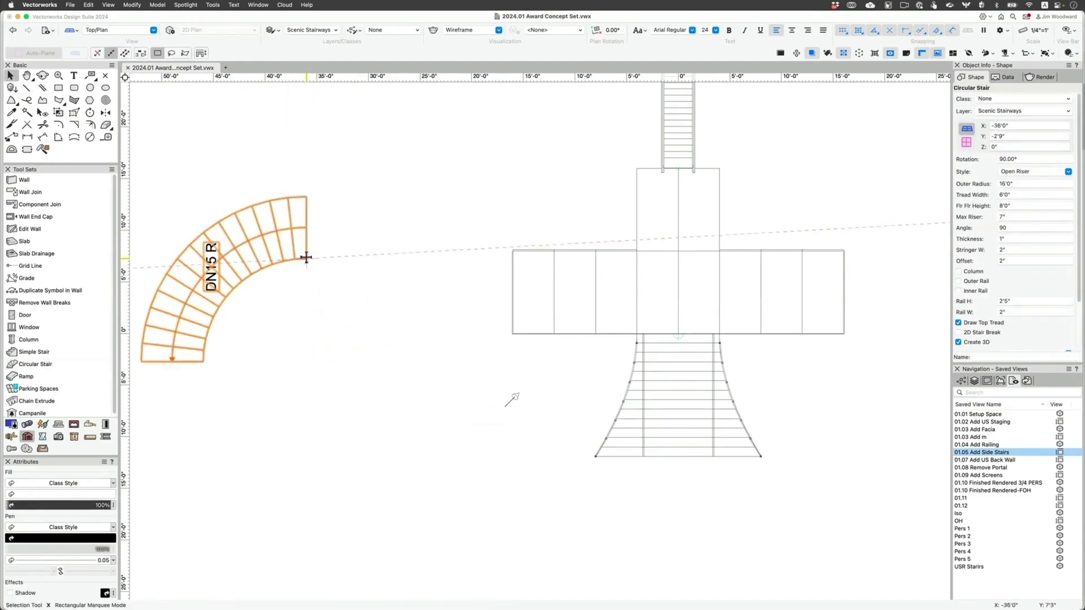
left_click_drag(308, 260, 512, 338)
Place the Circular Stairs Railing 16' symbol along the curved side stair.
key("super+r")
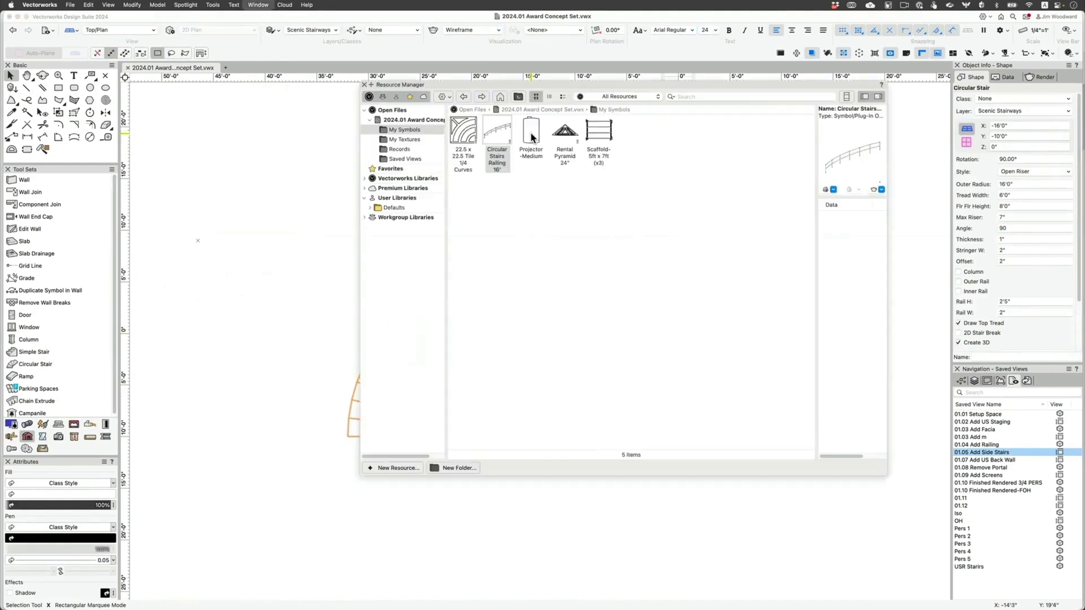
double_click(497, 133)
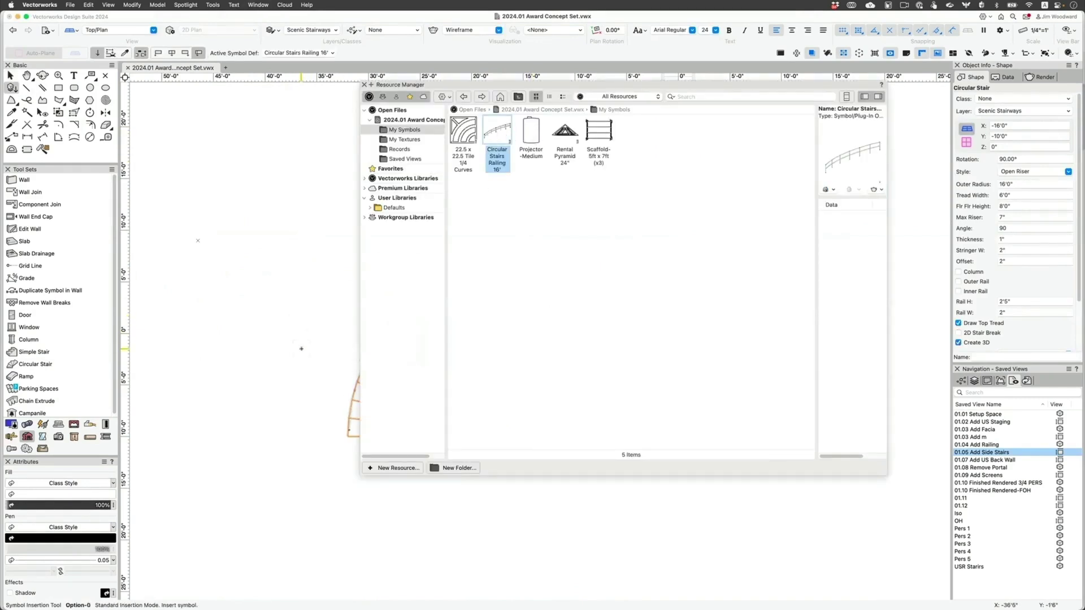
key("super+r")
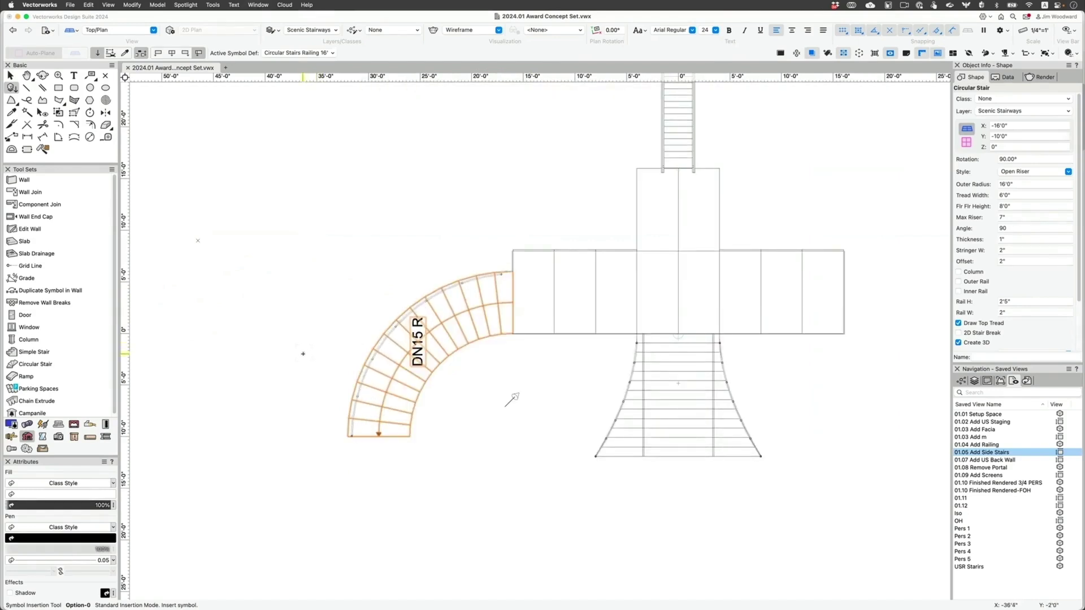
left_click(302, 354)
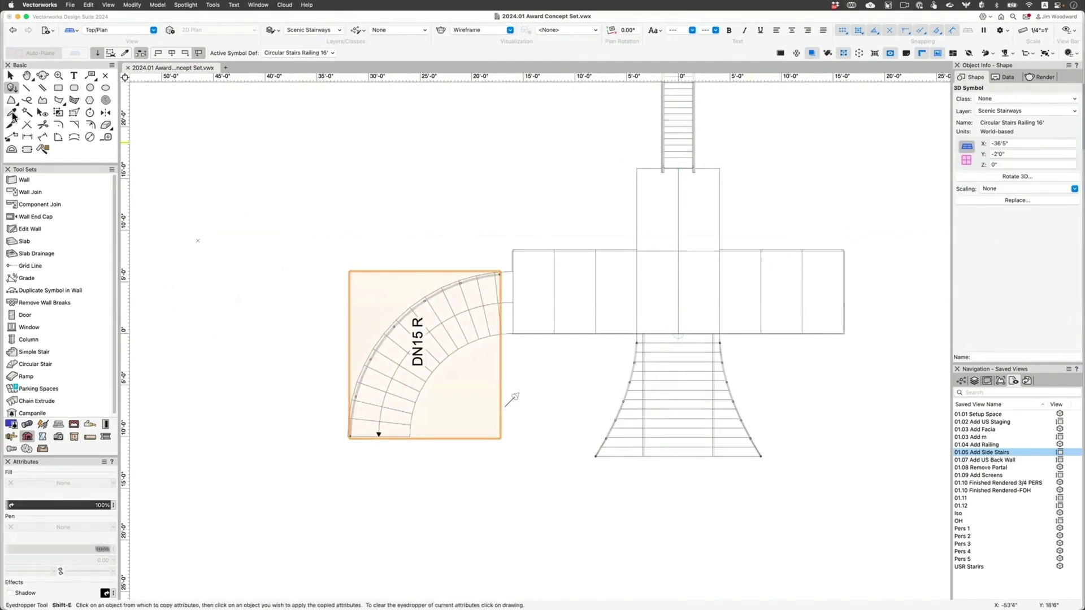
key("x")
left_click(218, 161)
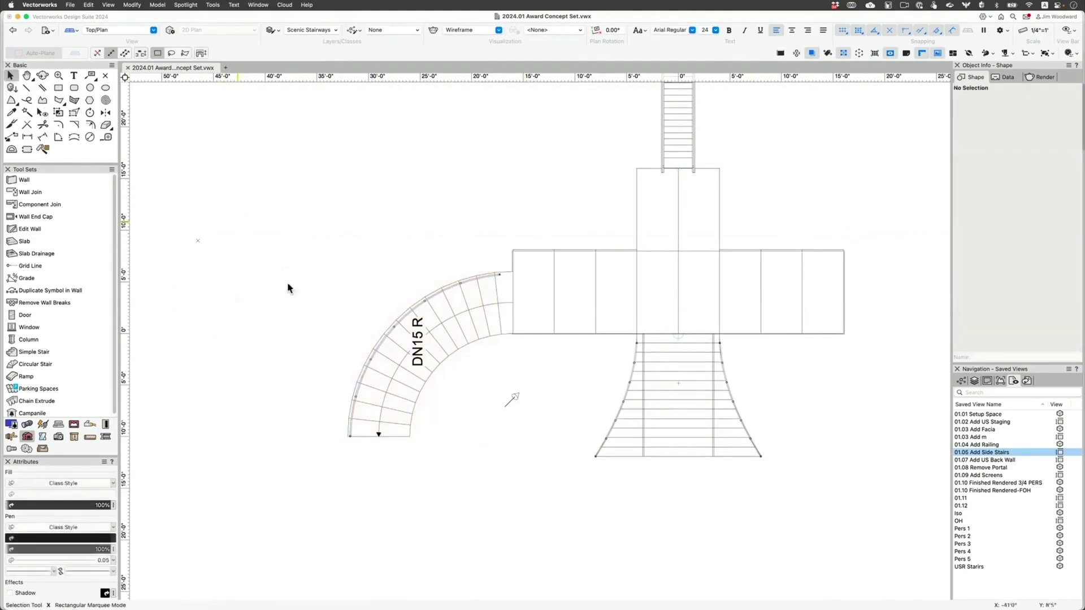
Put the curved side stair in class Finishes-Metal-Stainless.
left_click(470, 342)
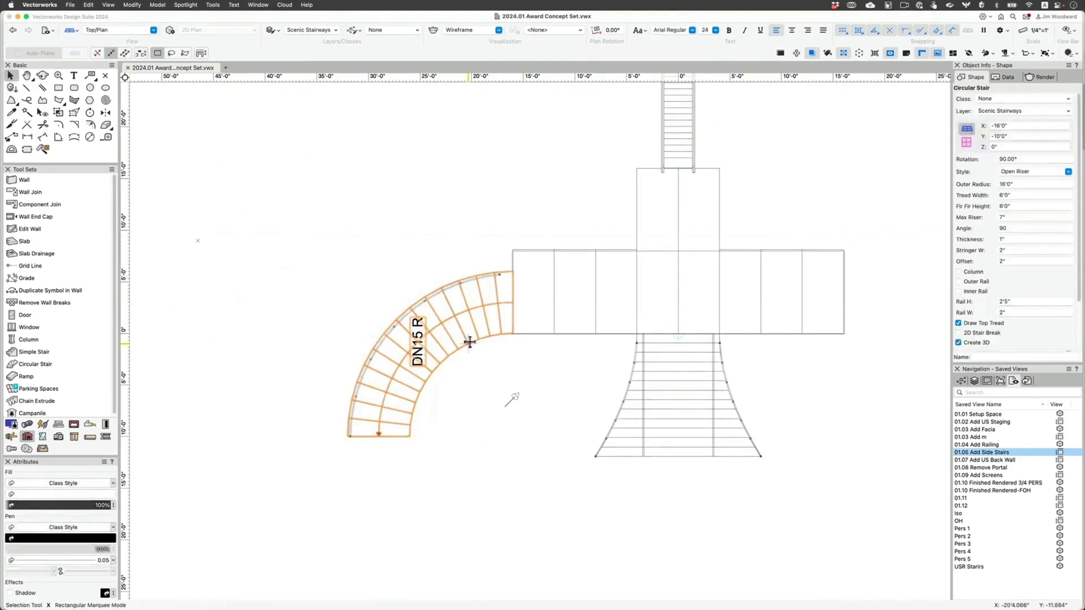
left_click(1006, 100)
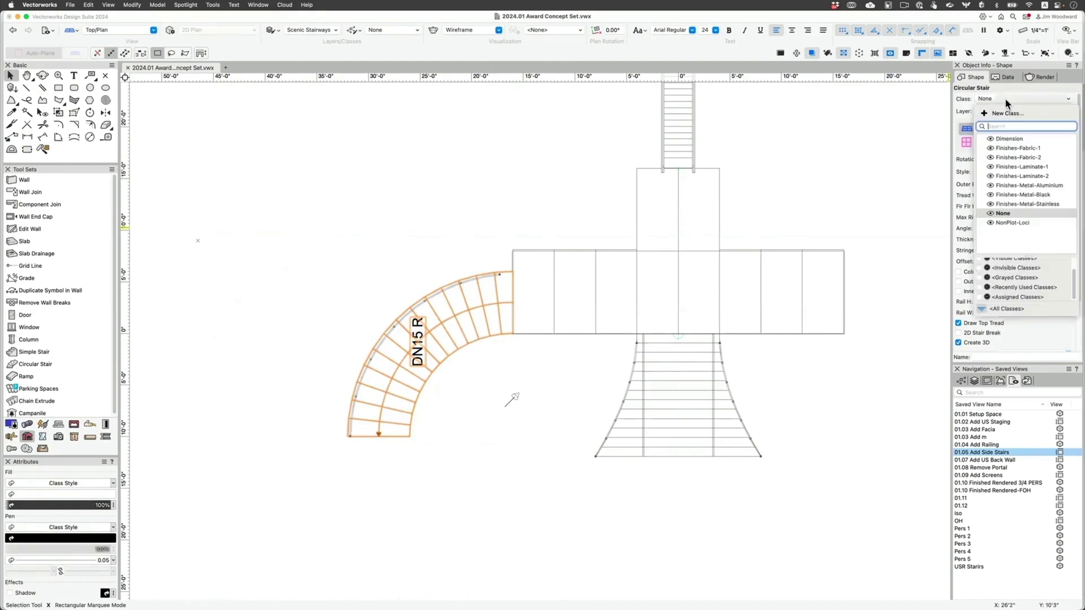
left_click(1021, 207)
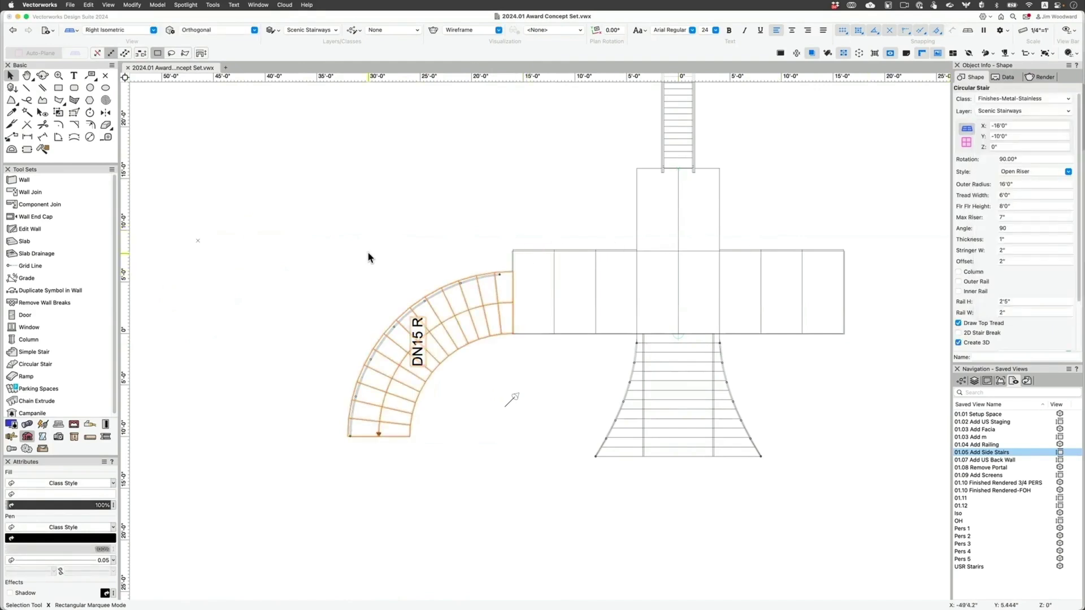
View the stage model in Right Isometric, framed and rendered Shaded.
key("KP_3")
key("h")
left_click_drag(448, 238, 222, 187)
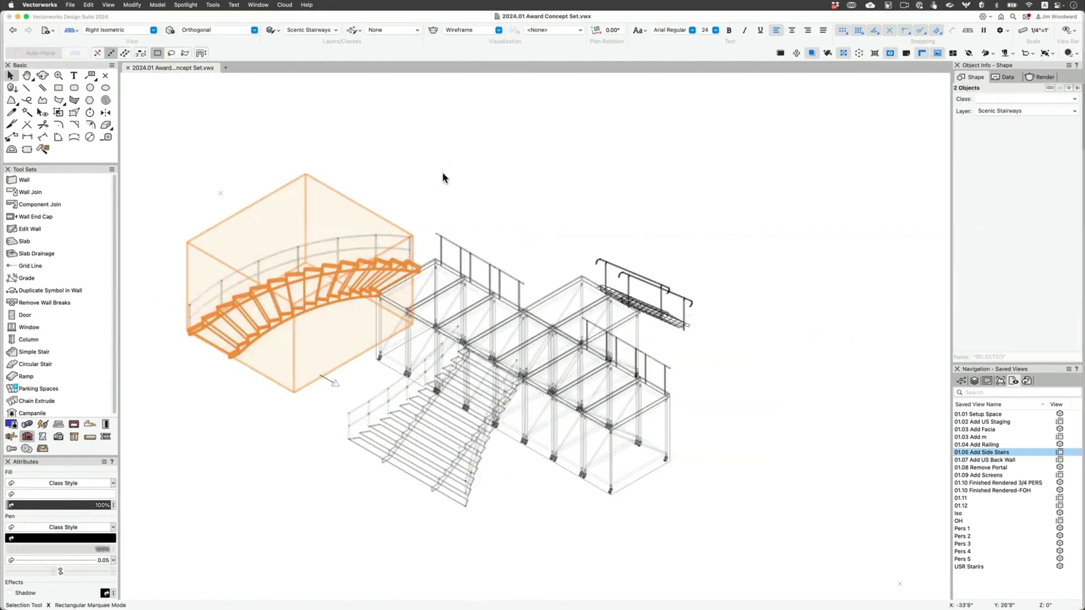
key("super+shift+g")
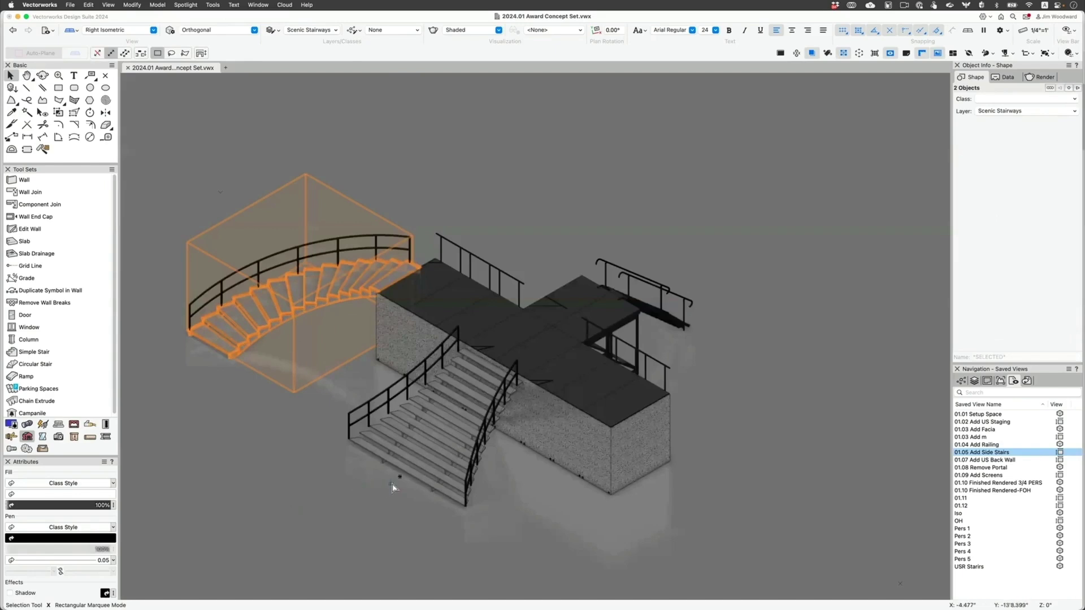
Mirror-duplicate the curved side stair and railing to the platform's right end, then deselect.
key("shift+m")
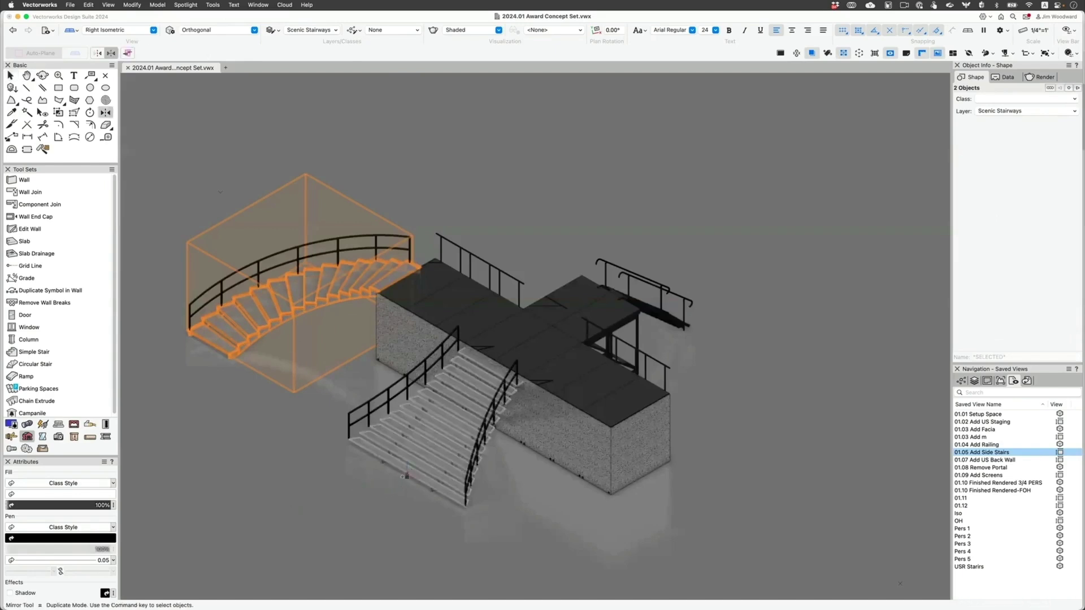
left_click(405, 476)
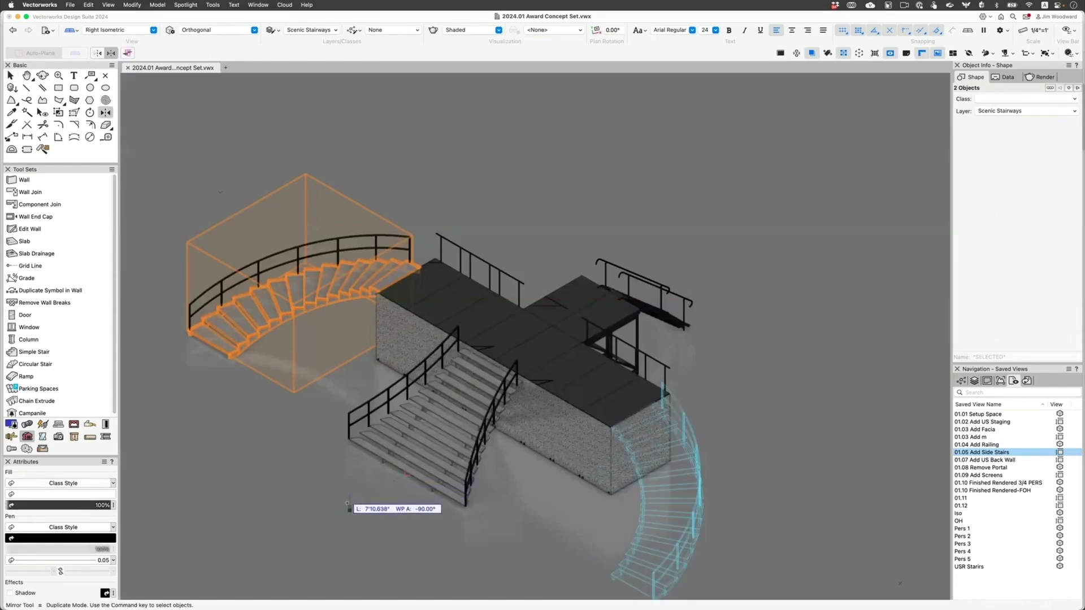
left_click(347, 504)
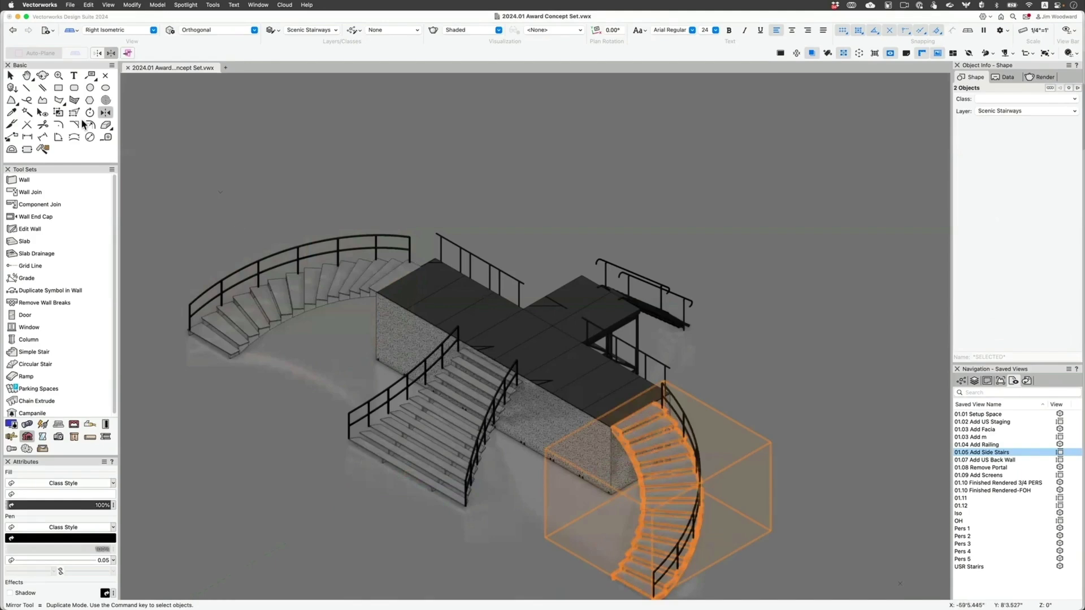
left_click(11, 75)
left_click(373, 168)
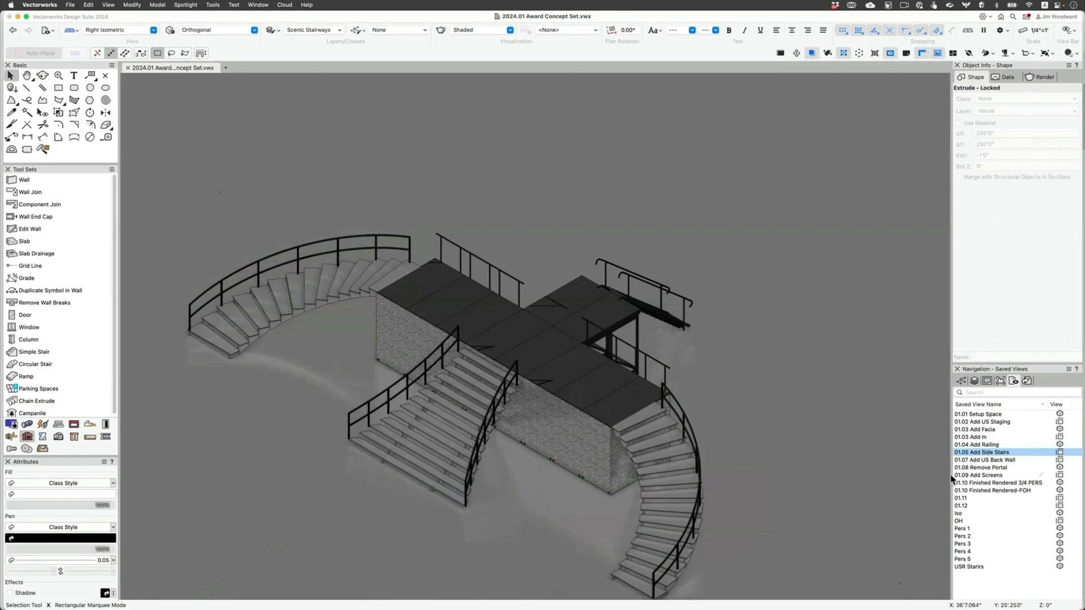
In saved view 01.07, draw a four-point control-point NURBS curve from the back stairs leftward.
double_click(999, 461)
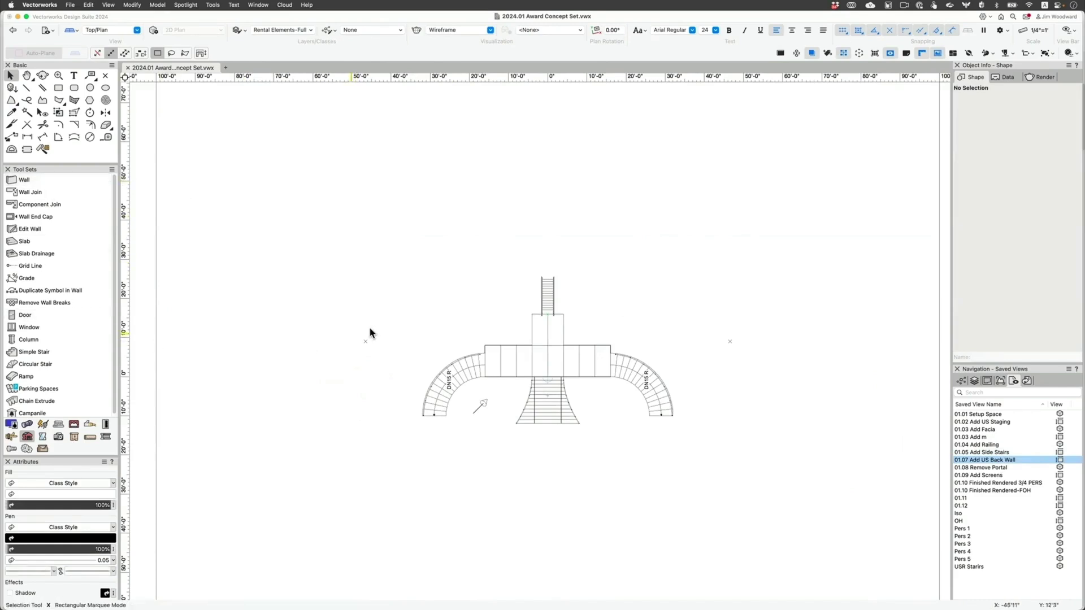
left_click(42, 438)
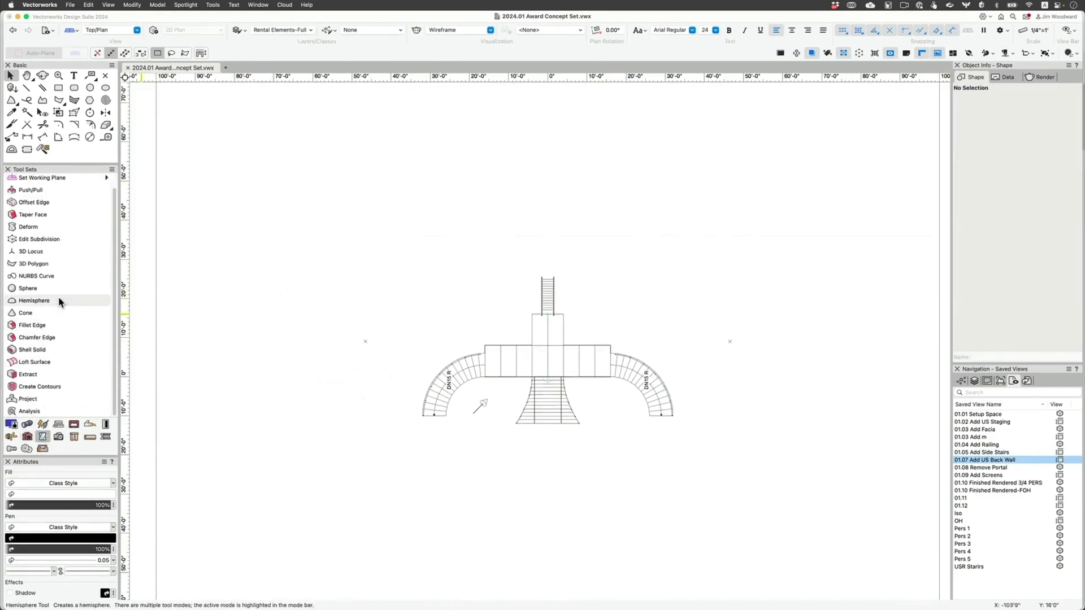
left_click(58, 274)
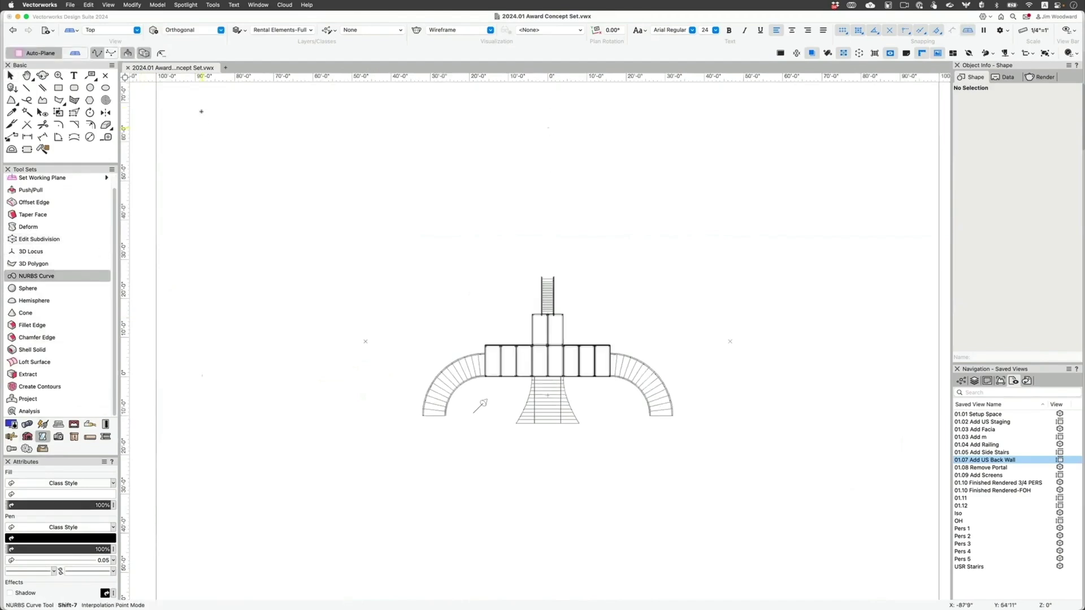
left_click(111, 54)
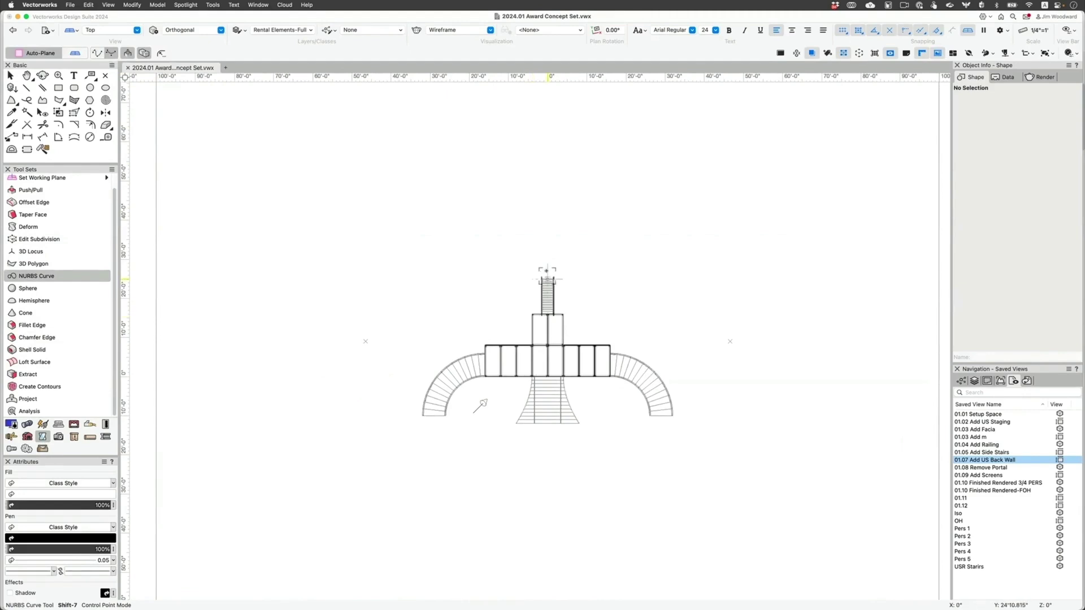
left_click(547, 257)
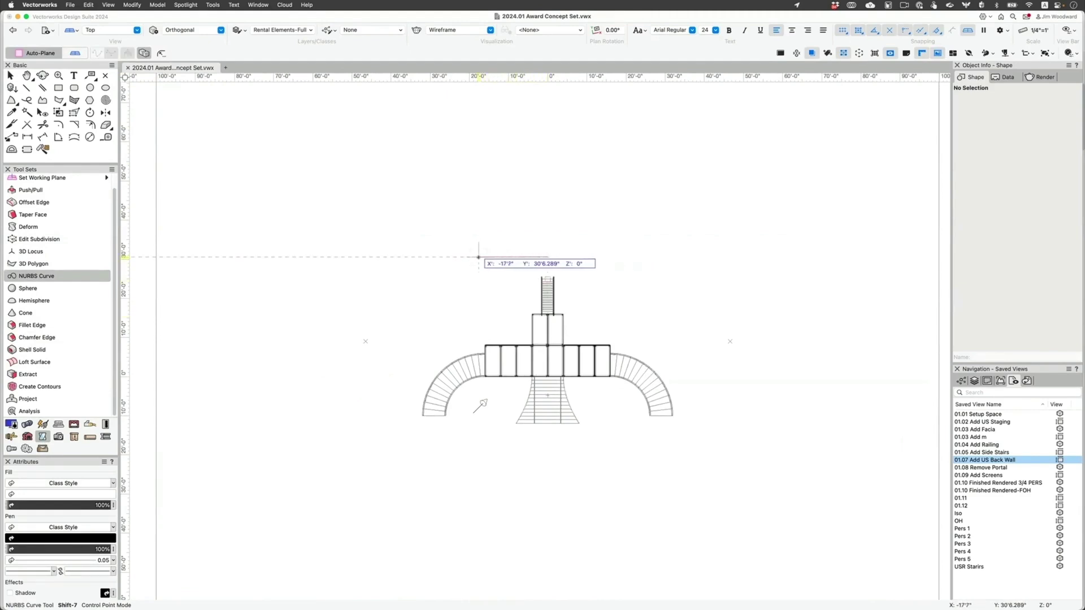
left_click(456, 257)
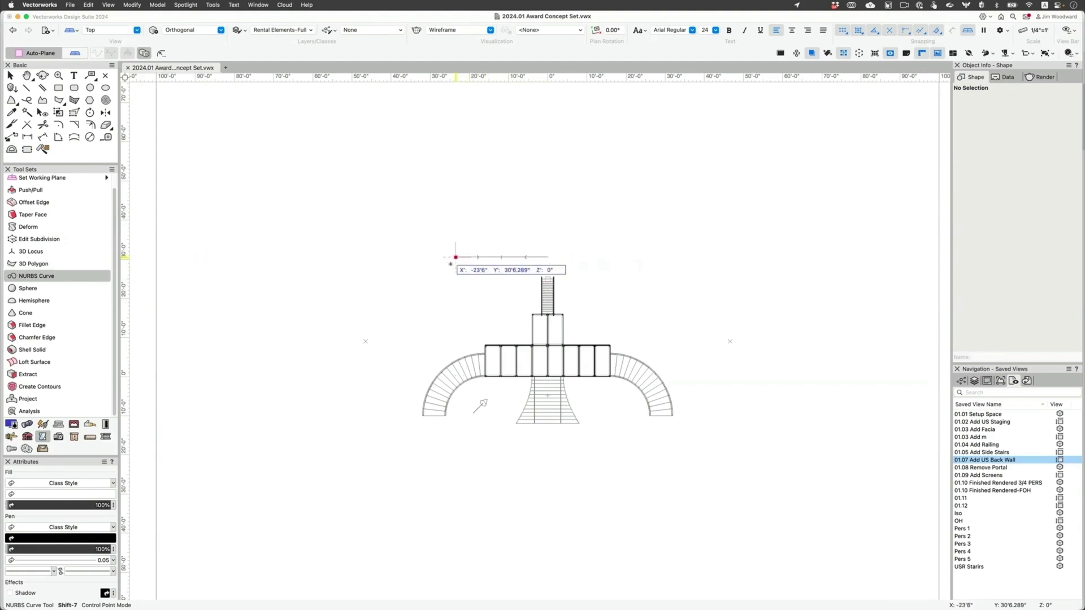
left_click(443, 304)
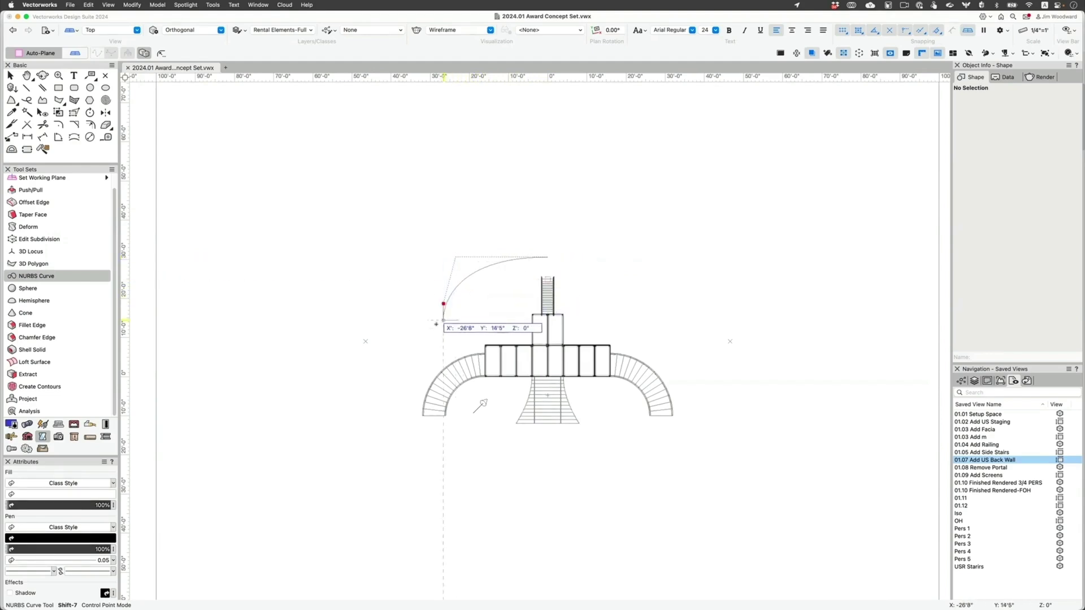
double_click(366, 342)
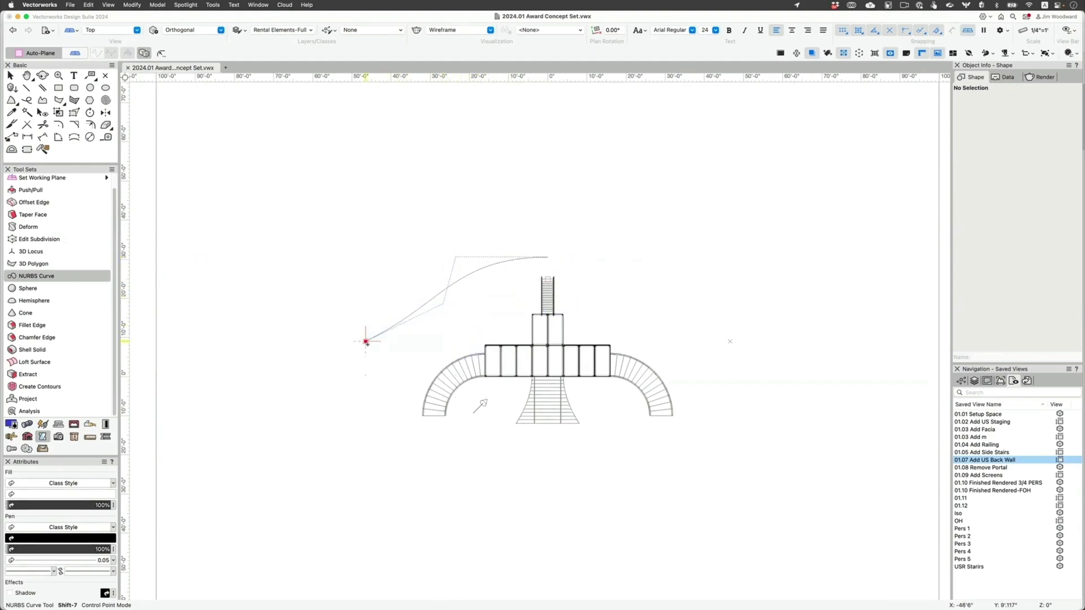
Mirror a copy of the curve to the right about a vertical axis at its centre end.
key("shift+m")
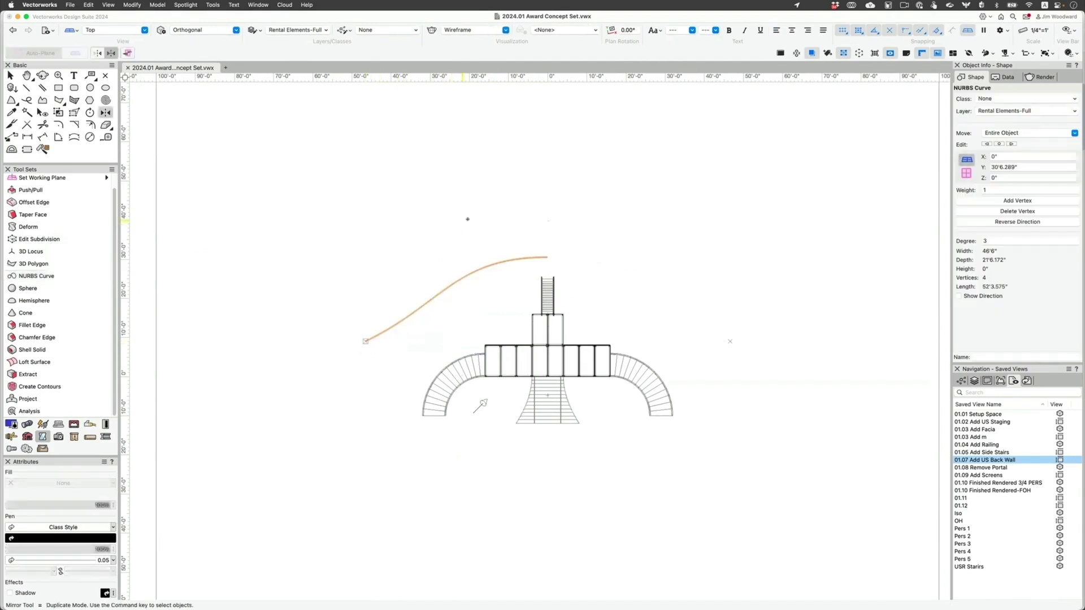
left_click(547, 257)
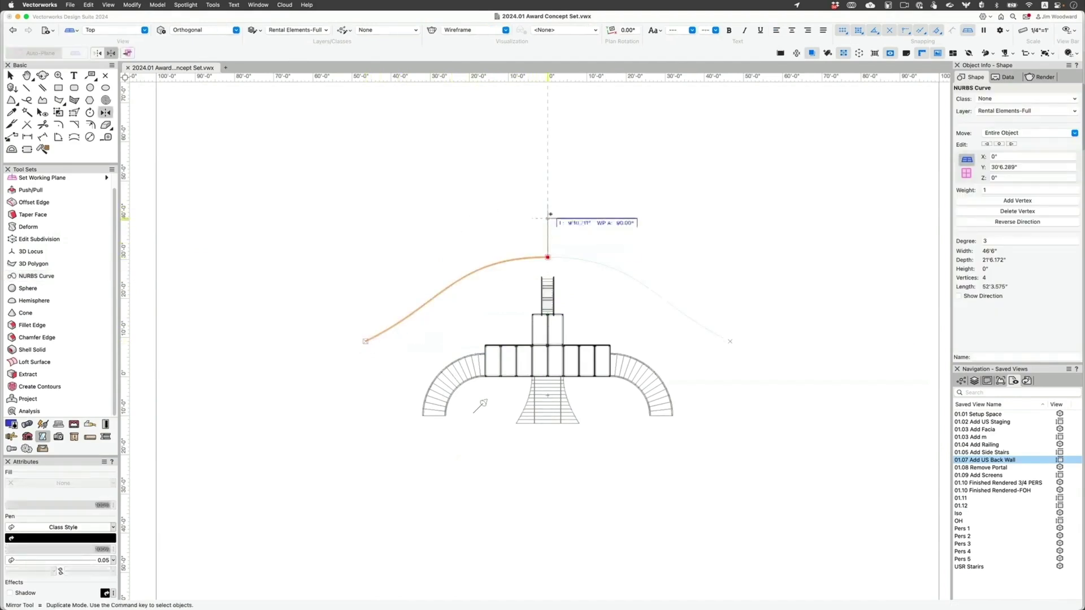
left_click(549, 211)
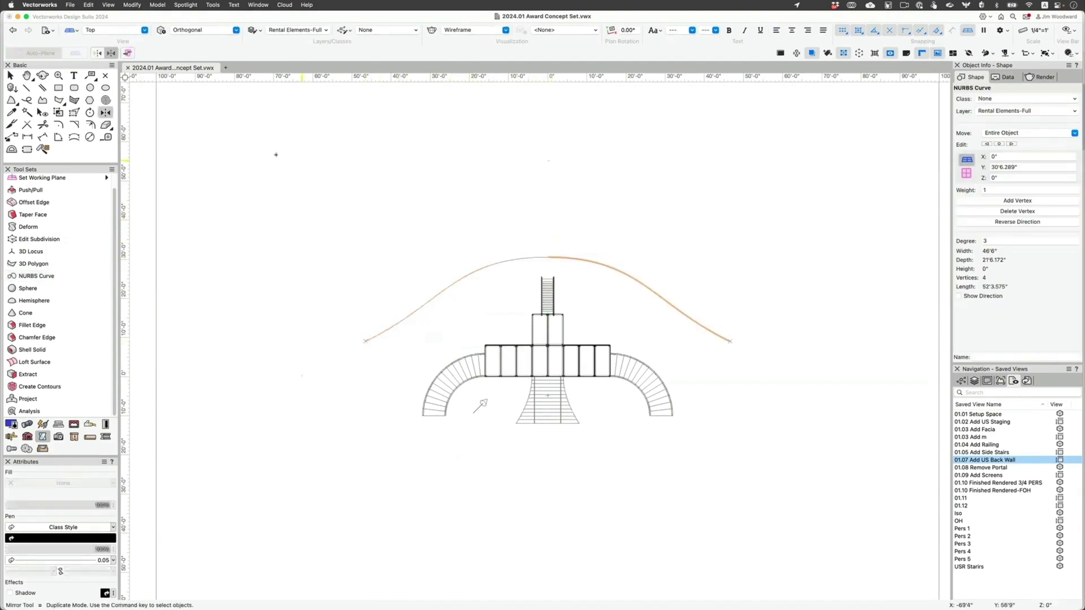
Compose the left and right curve halves into one continuous NURBS curve.
left_click(12, 77)
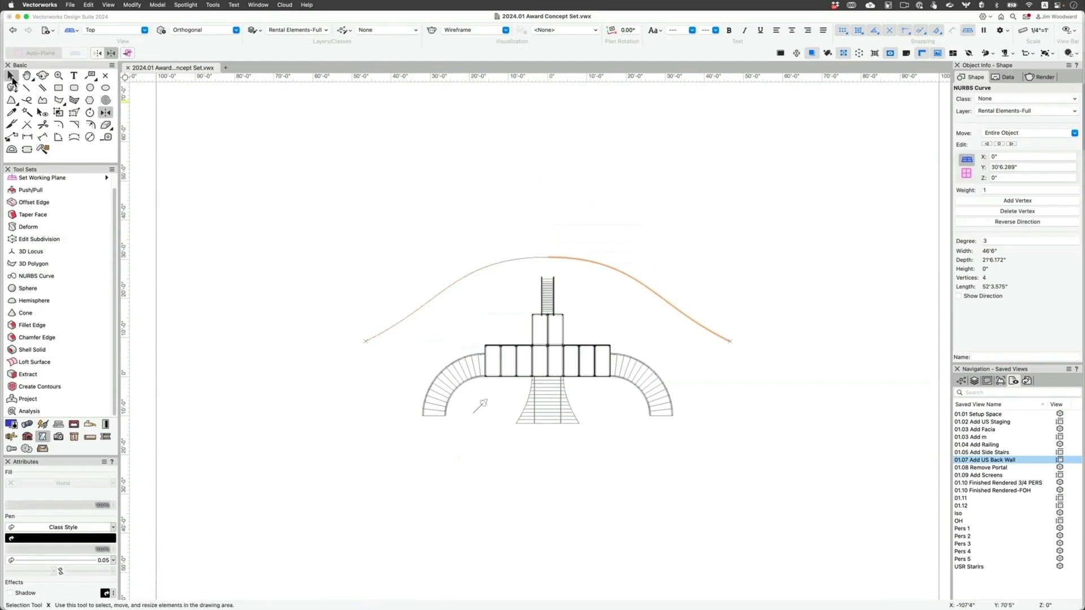
left_click(496, 263)
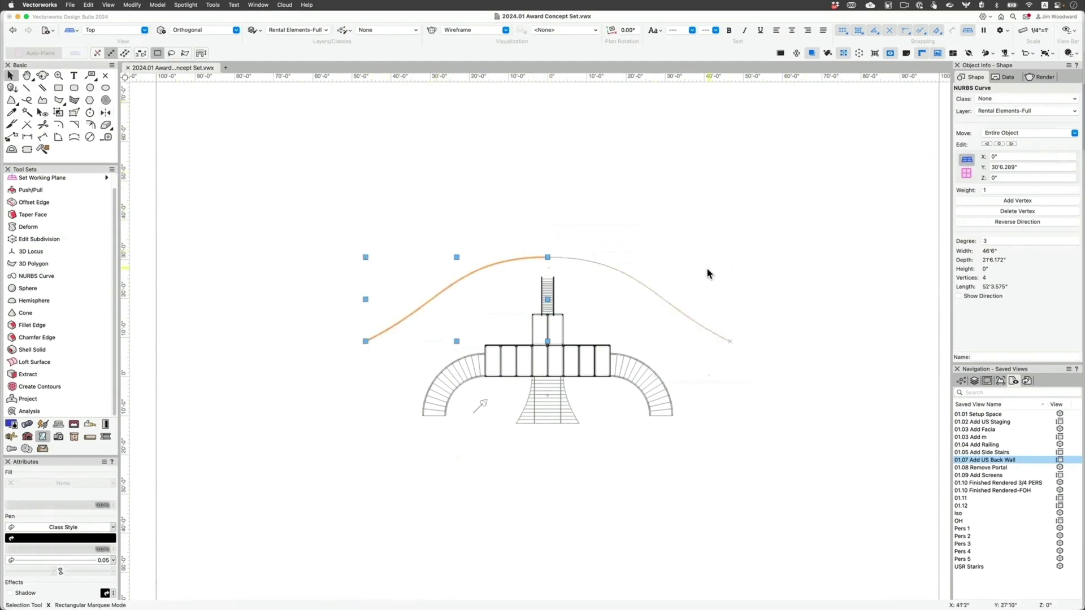
left_click(679, 308, "shift")
left_click(130, 5)
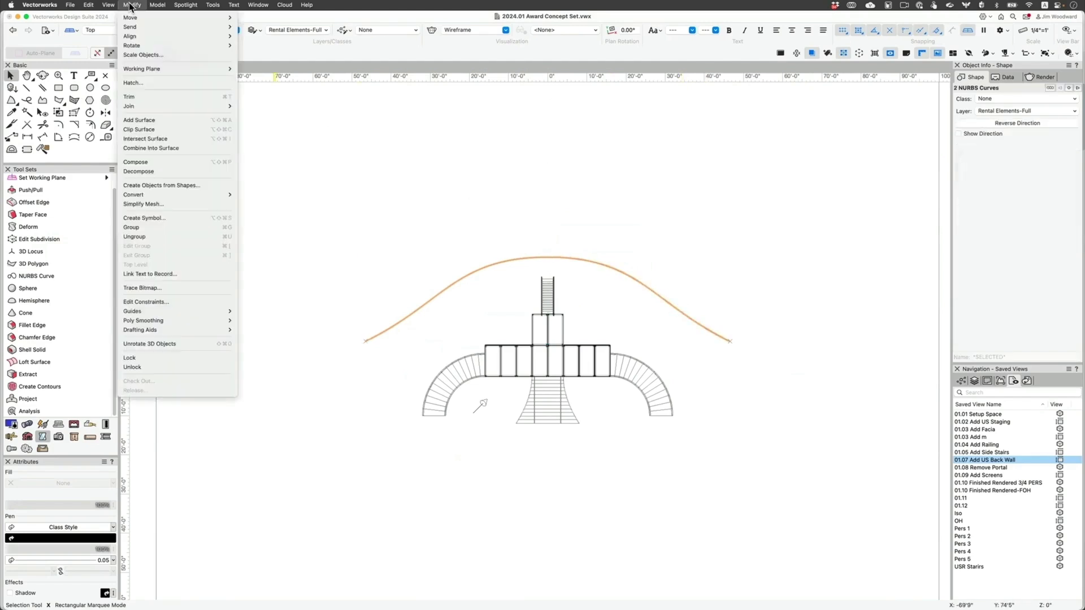
left_click(167, 162)
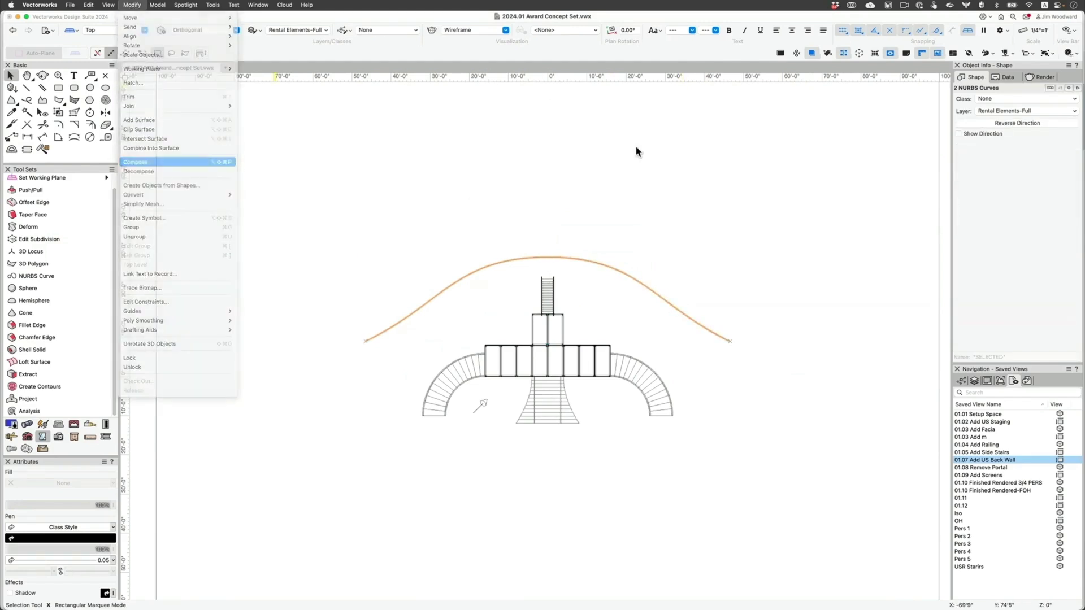
Switch to Right Isometric and select the joined back-wall NURBS curve.
left_click(707, 145)
key("3")
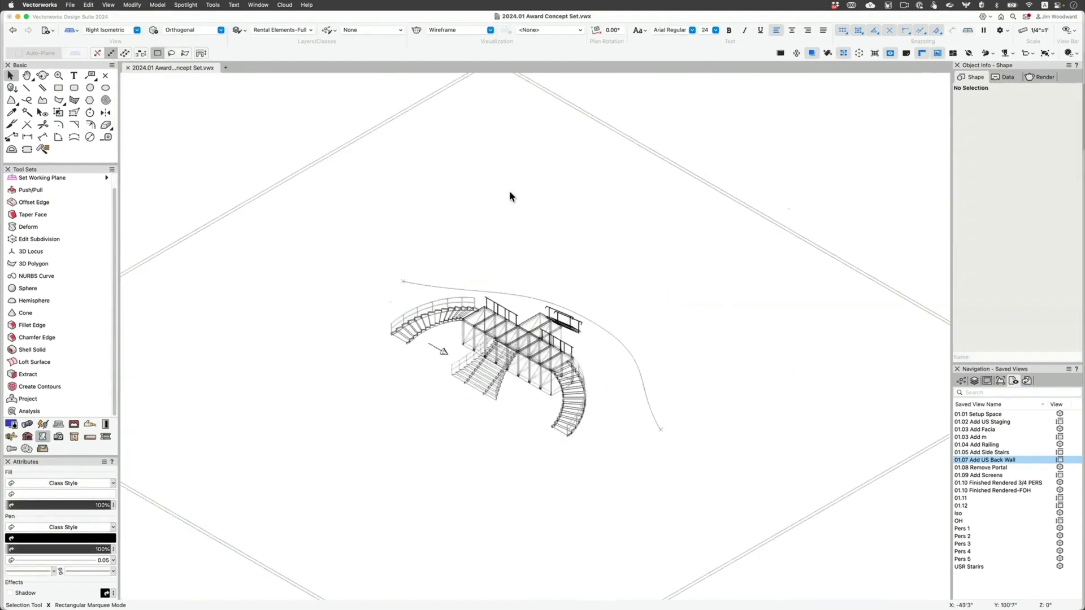
left_click(421, 284)
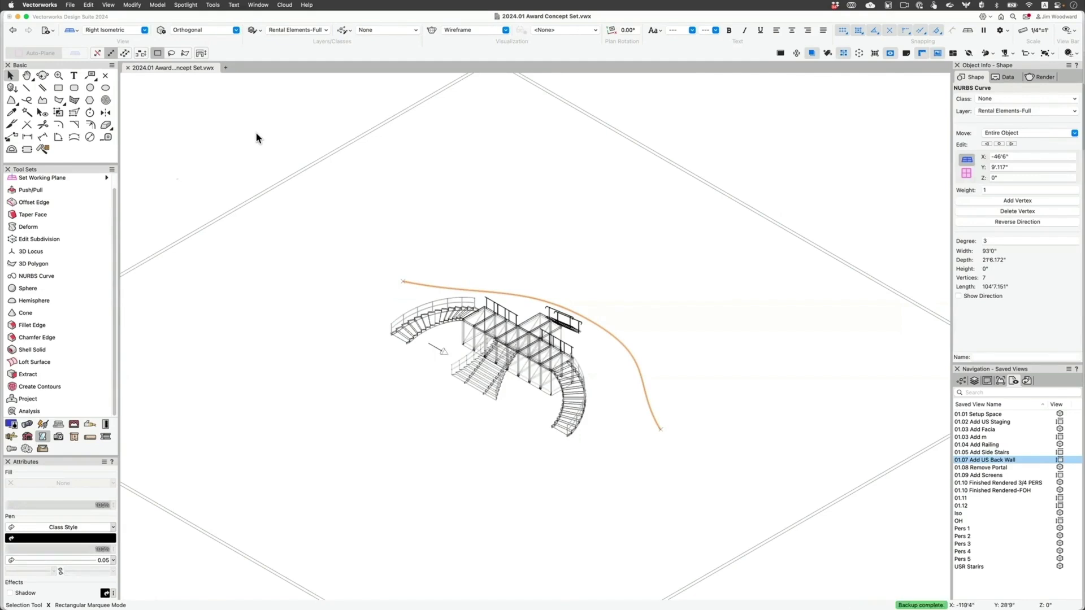
left_click(317, 181)
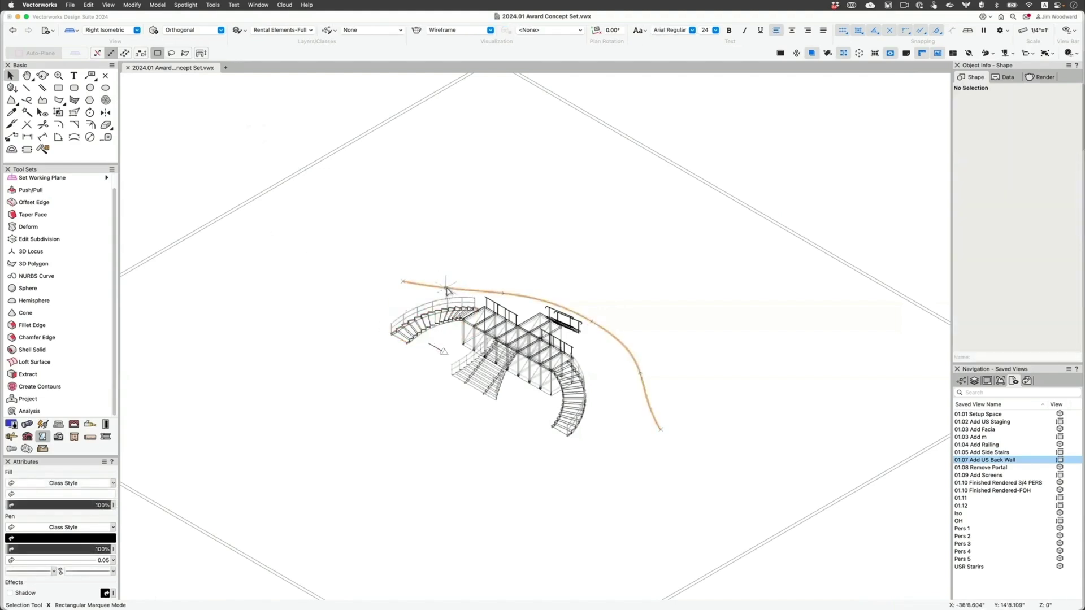
left_click(447, 289)
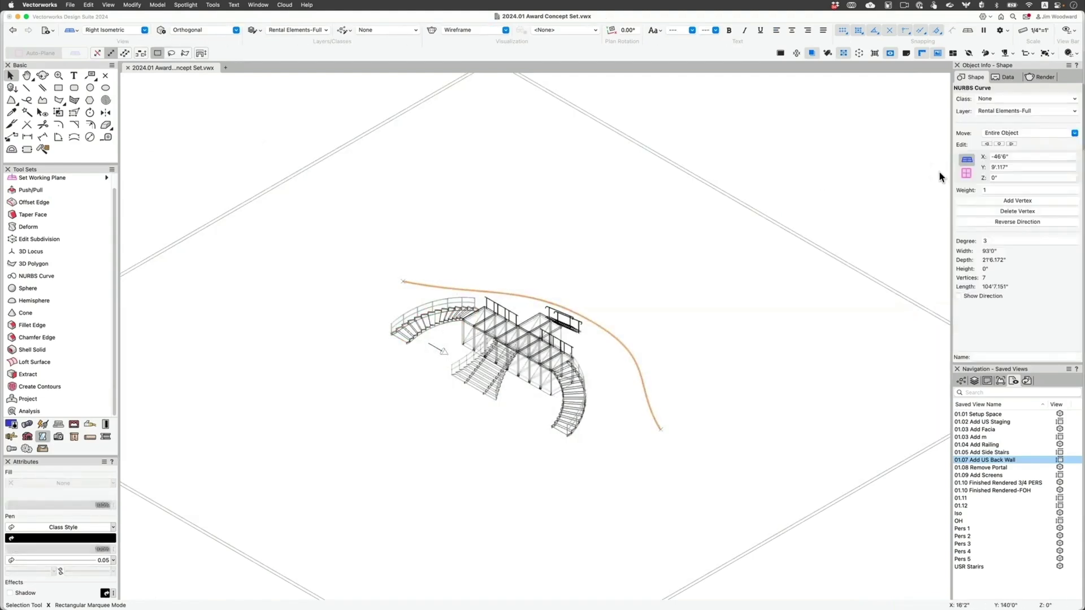
Move the back-wall curve up with a 32' Z offset.
key("super+alt+m")
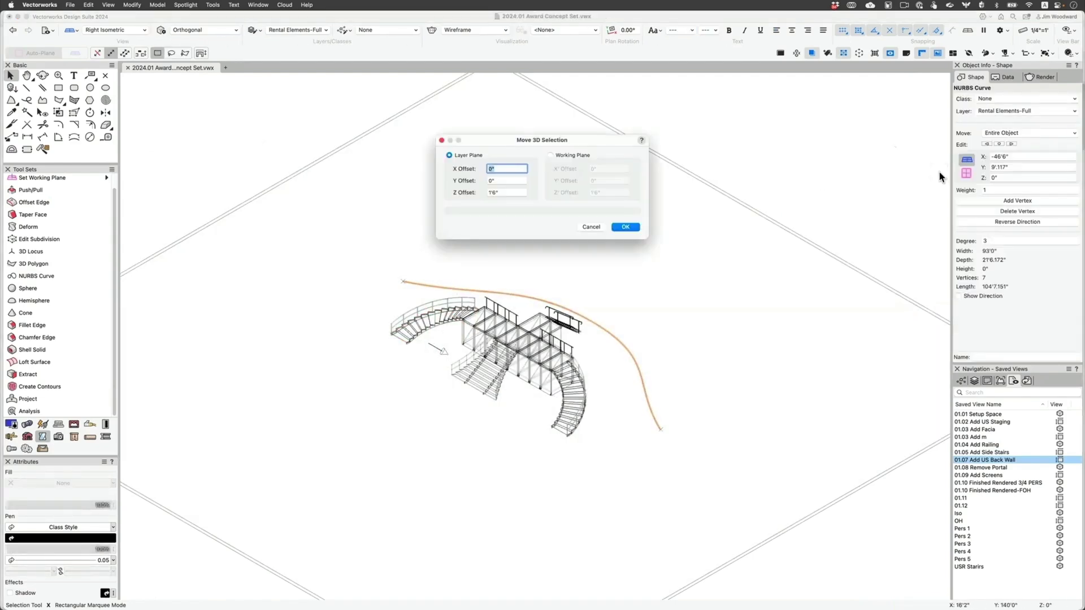
key("Tab")
key("Tab")
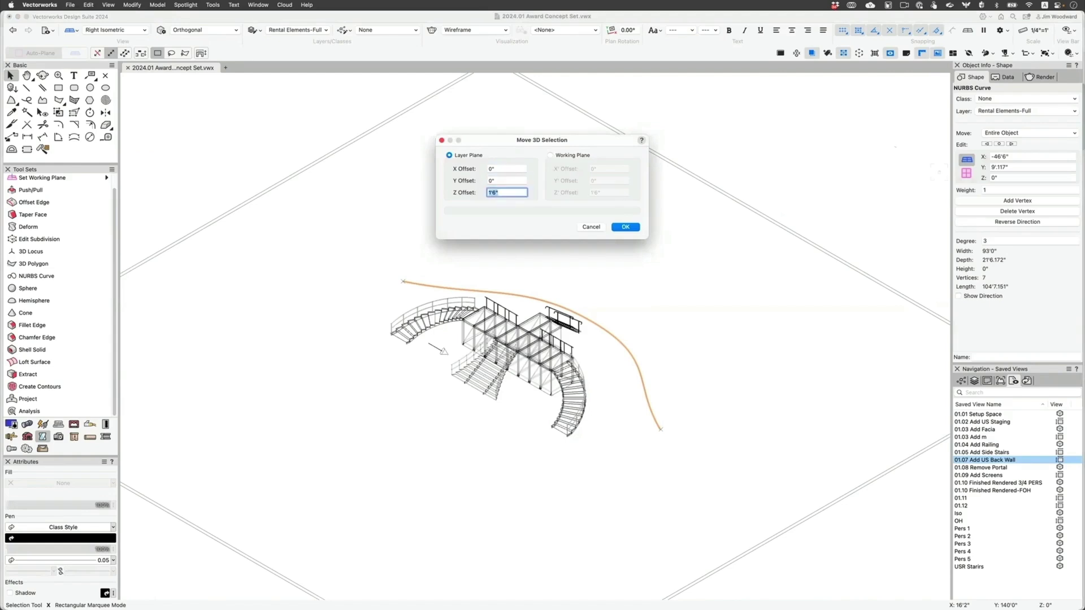
key("Return")
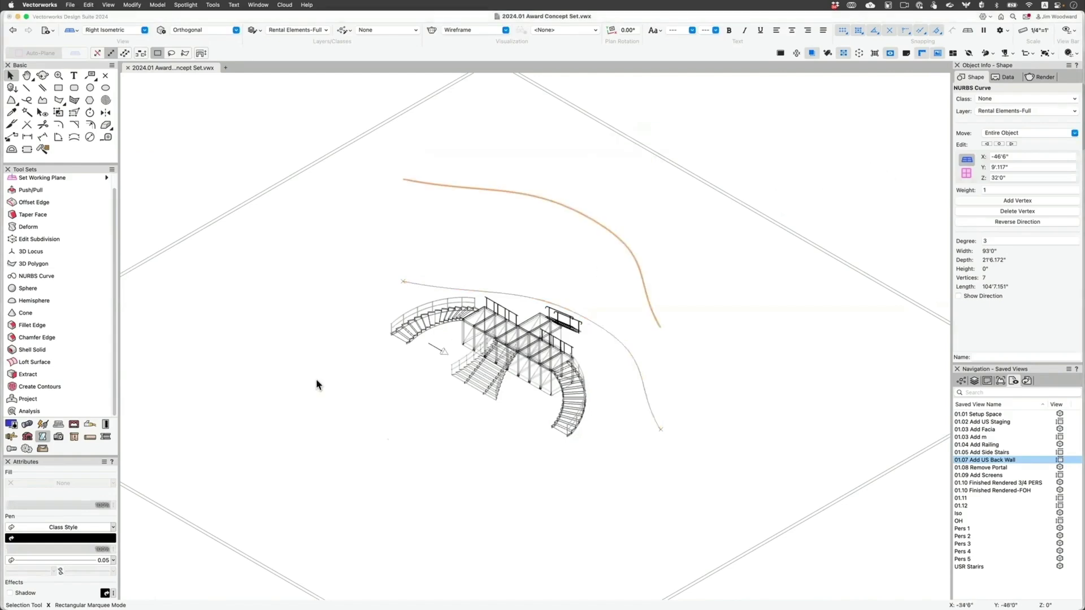
Loft a surface between the raised curve and the floor curve to form the wall.
left_click(53, 363)
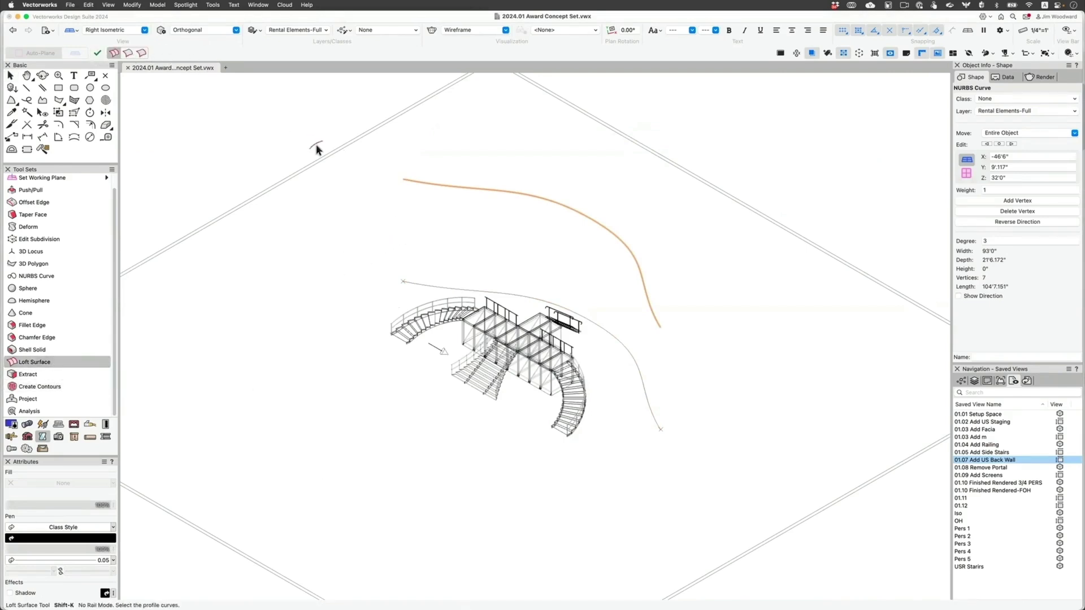
left_click(423, 184)
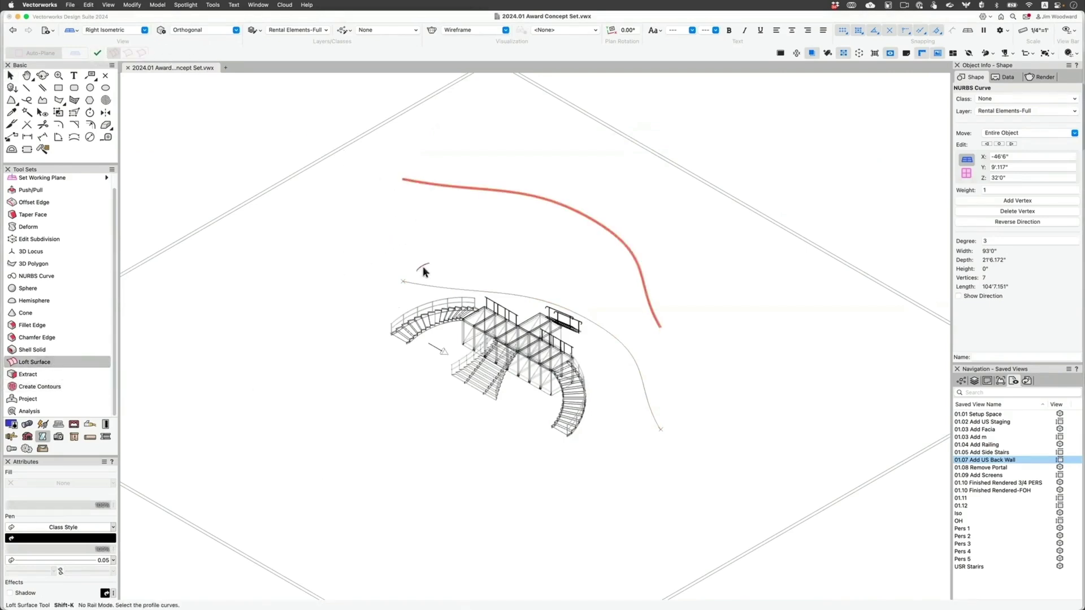
left_click(422, 283)
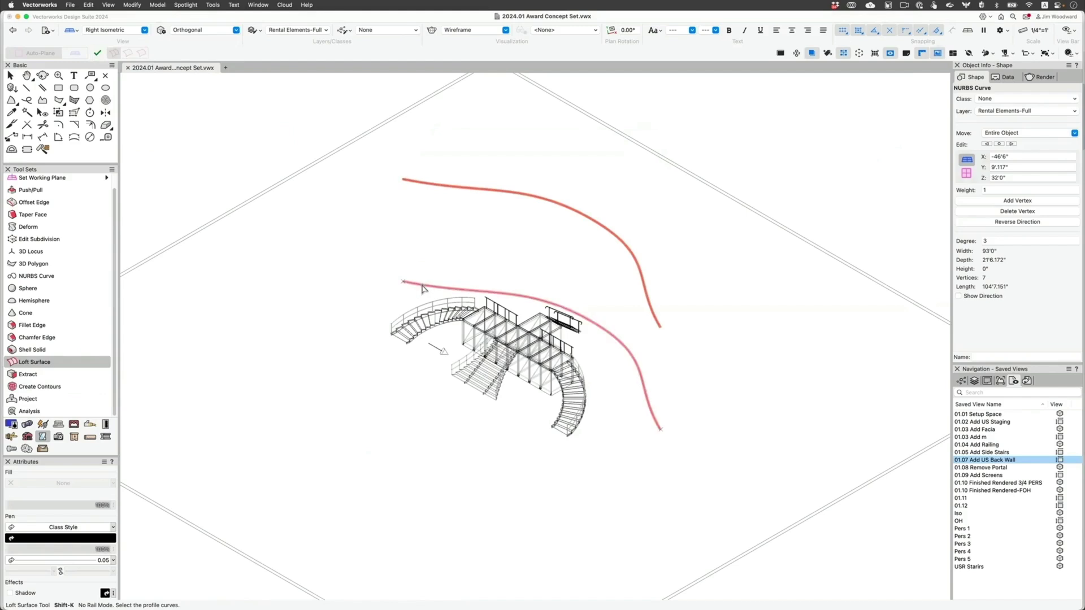
left_click(98, 54)
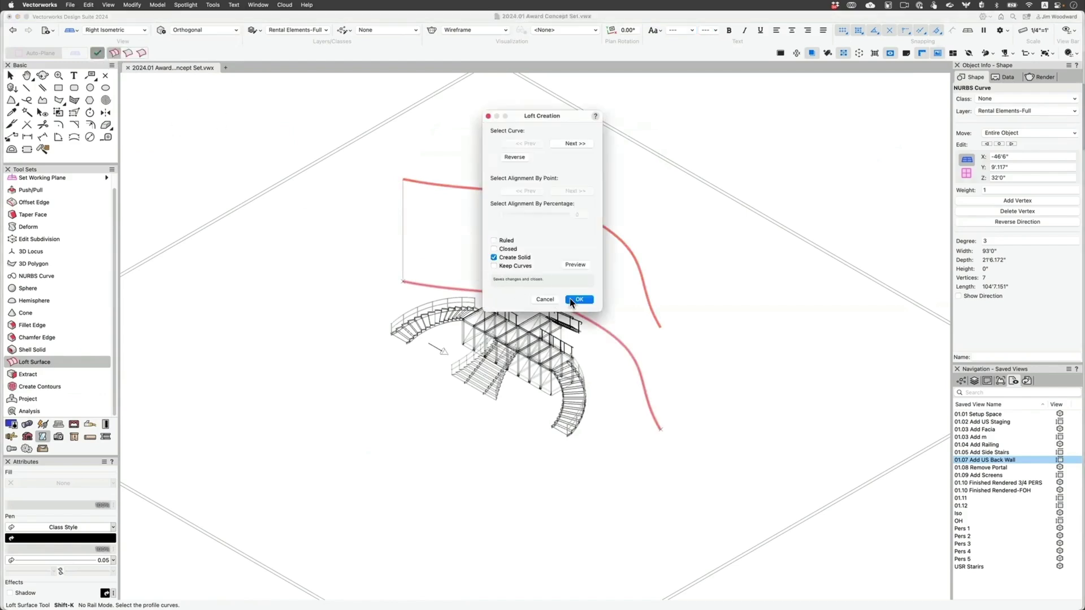
left_click(570, 299)
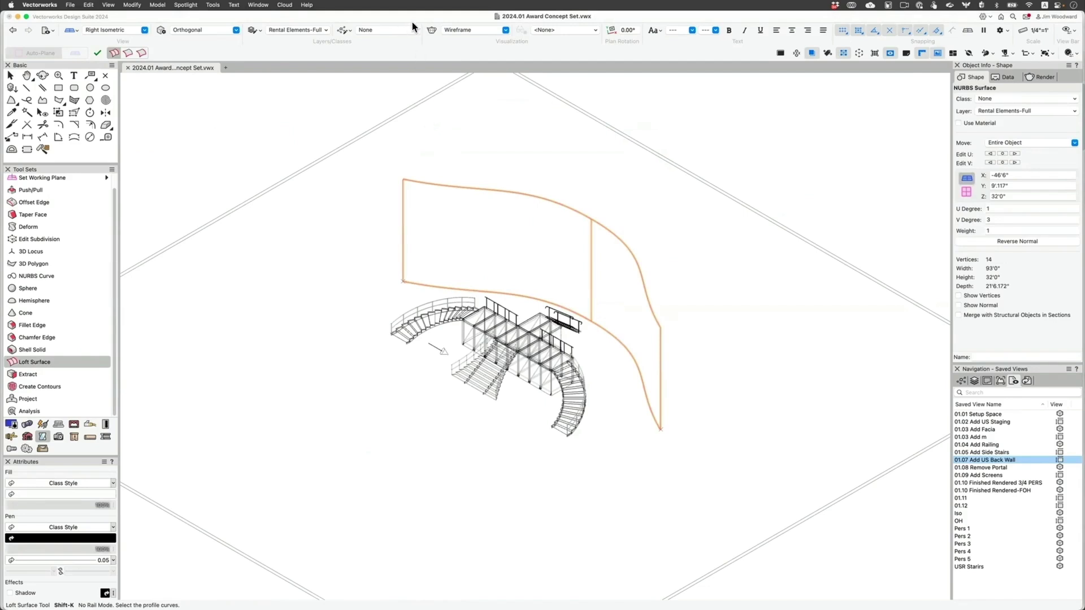
Place the 22.5 x 22.5 Tile 1/4 Curves symbol beside the stage.
key("super+r")
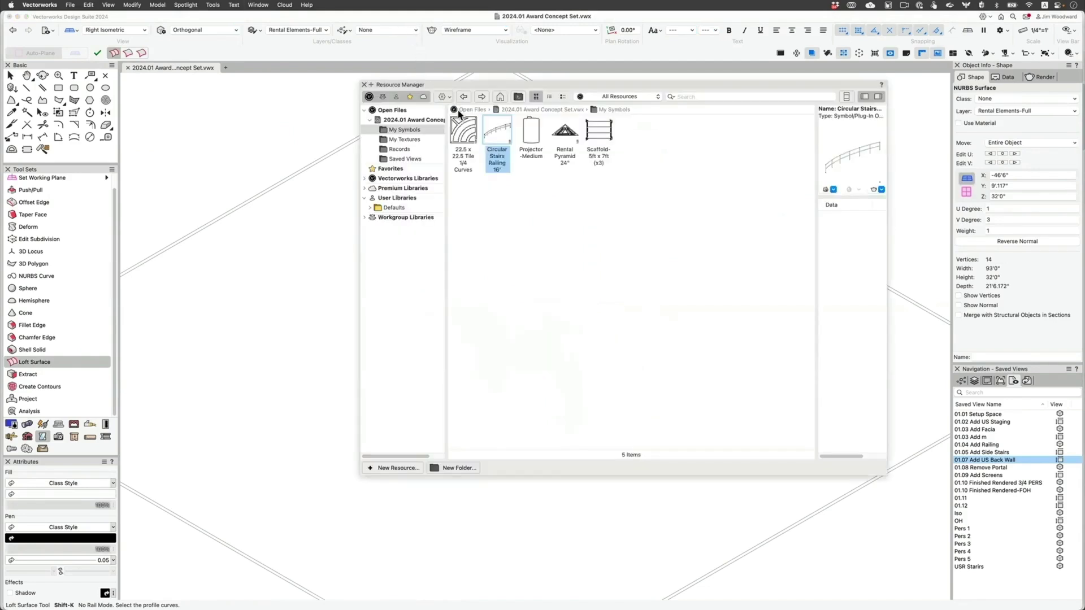
double_click(468, 134)
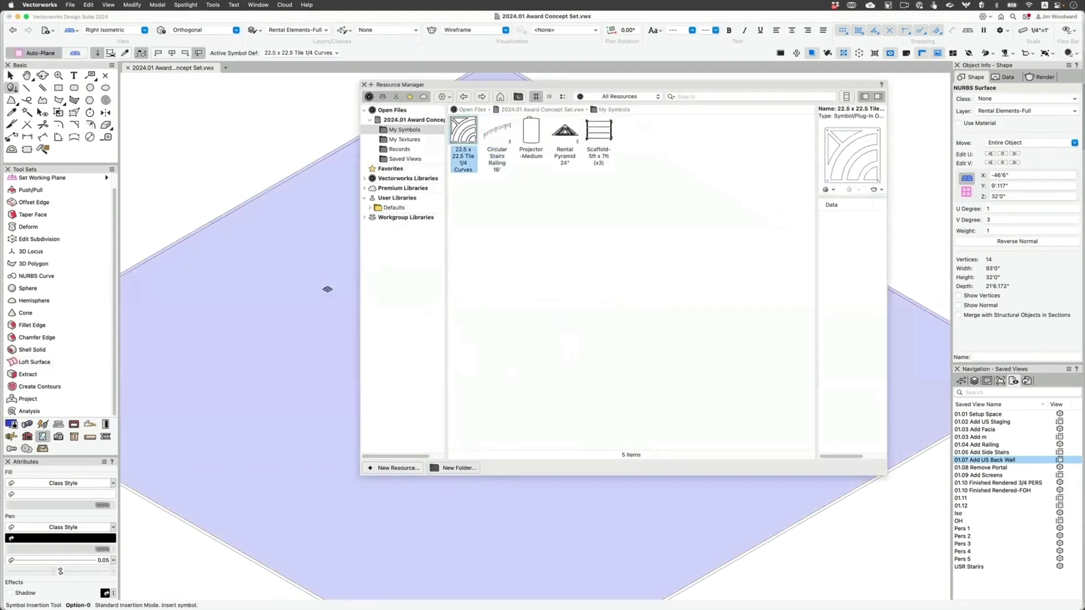
key("Escape")
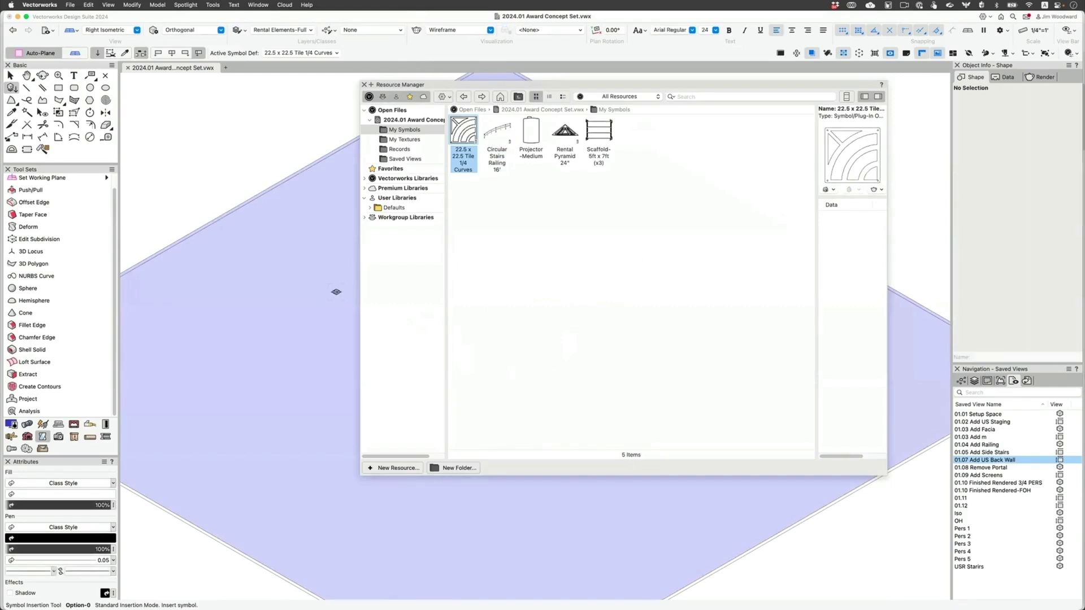
key("super+r")
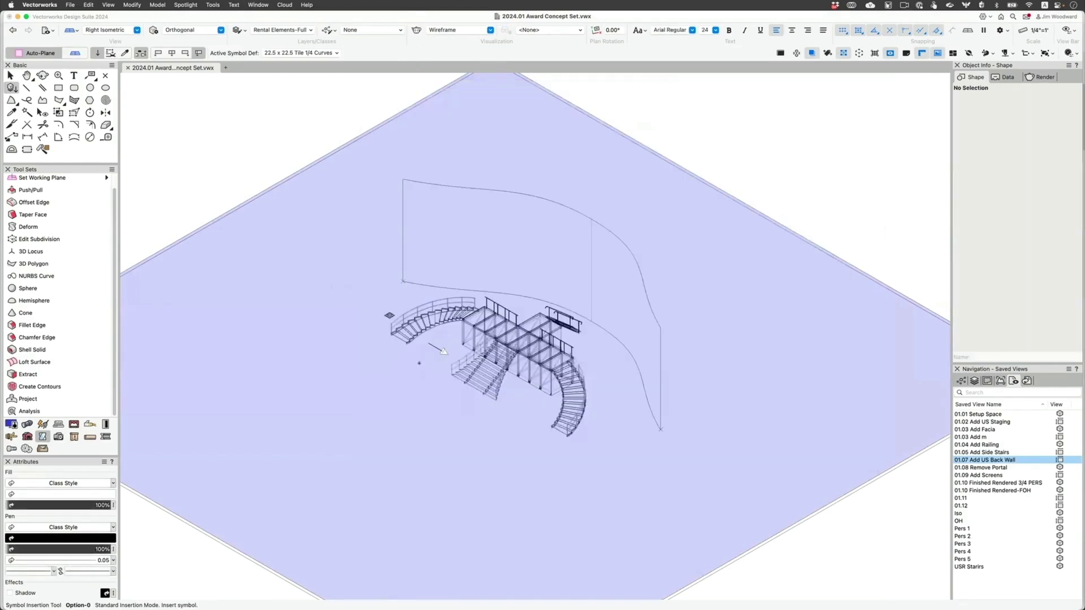
left_click(435, 361)
left_click(435, 361)
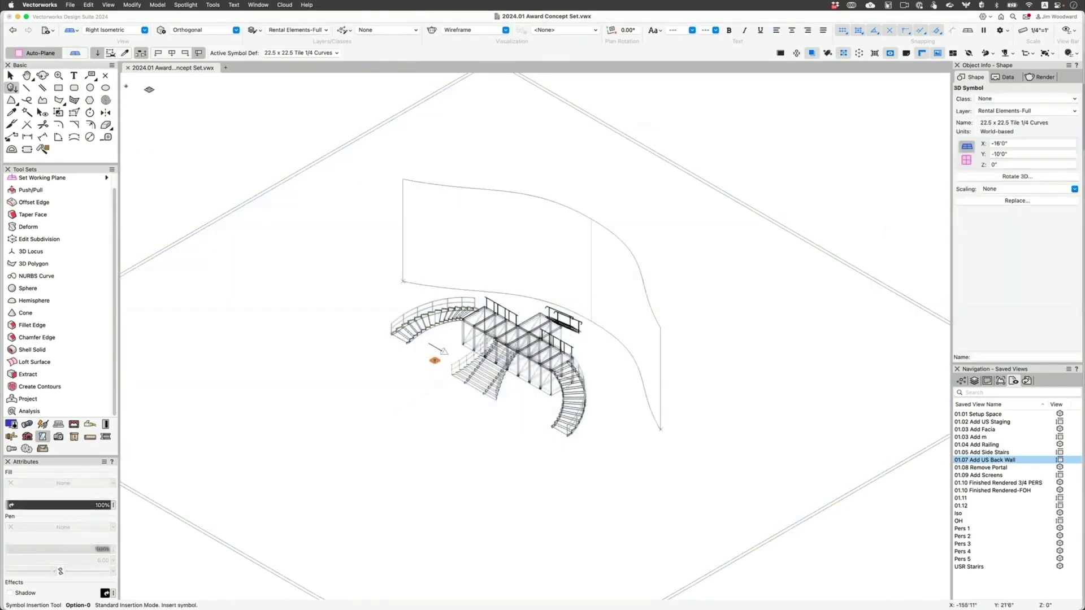
left_click(10, 76)
left_click(12, 88)
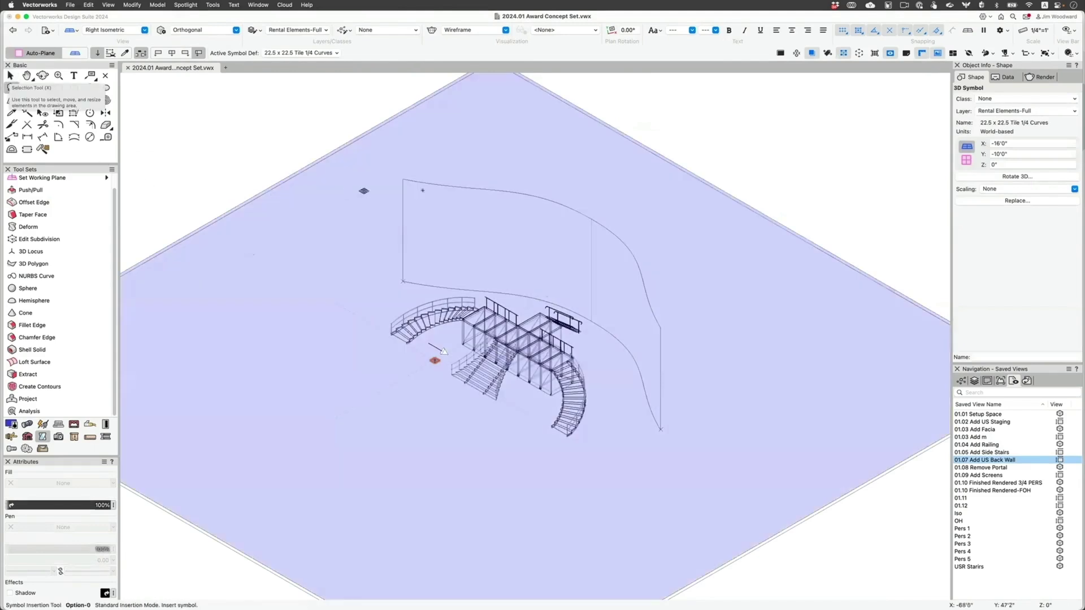
Select the curved wall surfaces, zoom to fit them, and render Shaded.
key("x")
left_click(466, 187)
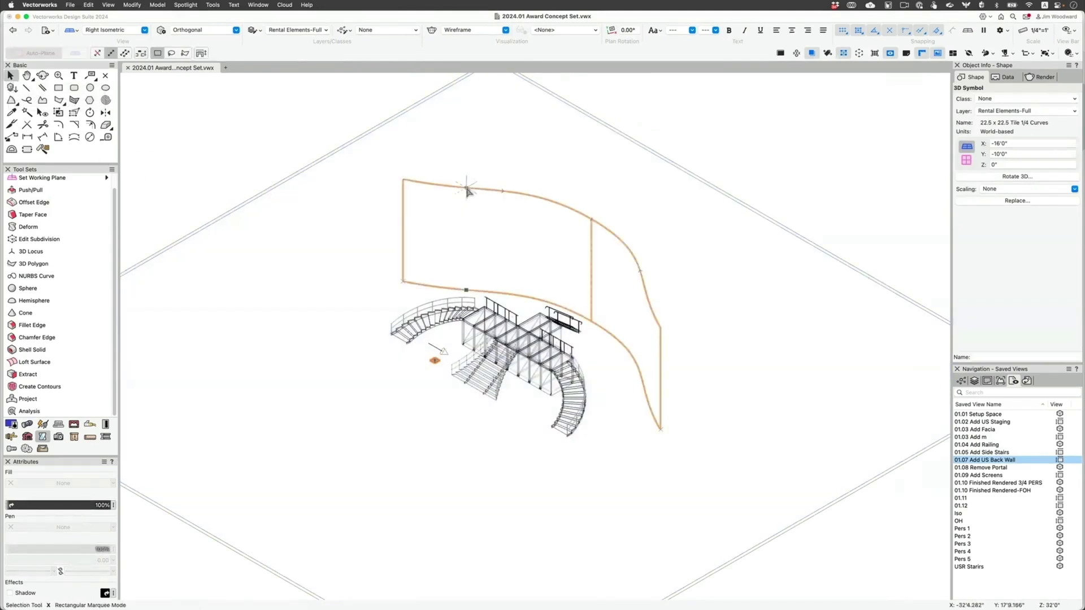
key("super+6")
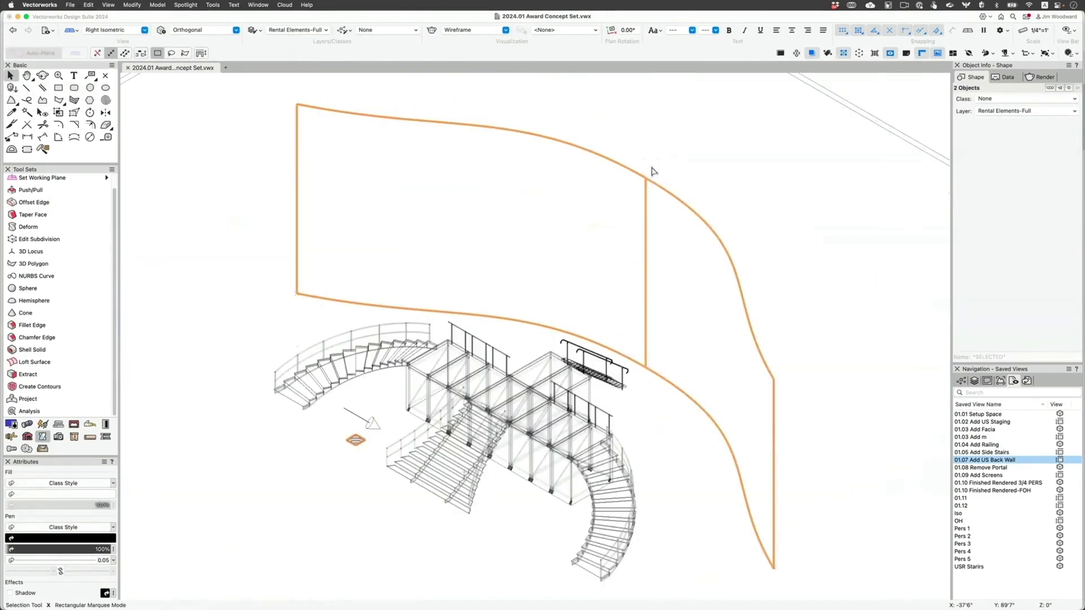
key("super+shift+g")
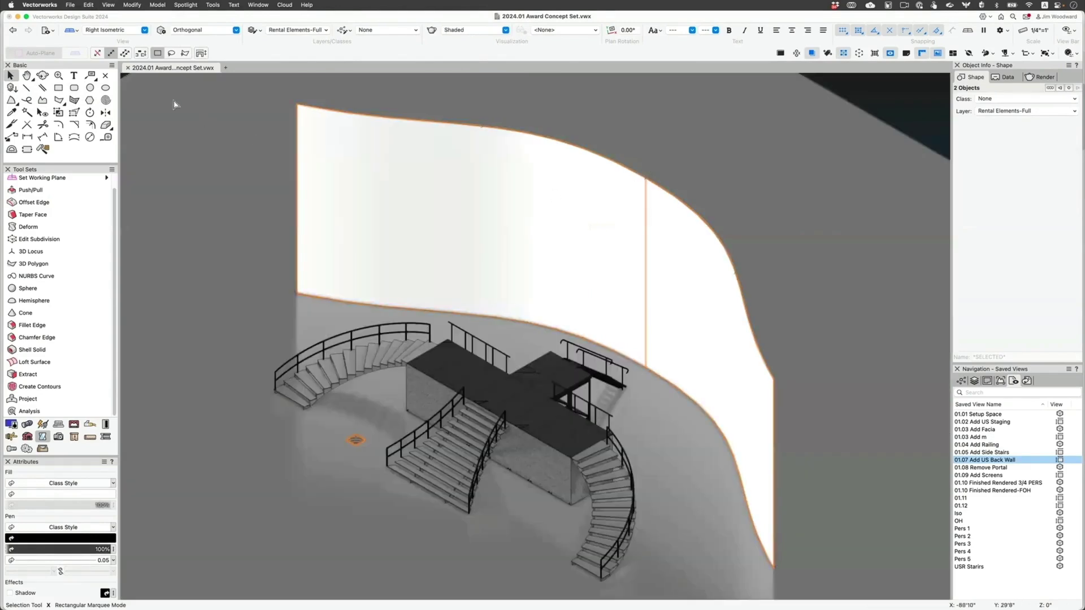
Create a surface array of tiles on the curved back wall, with fixed 1'10 1/2" spacing in X' and Y'.
left_click(157, 5)
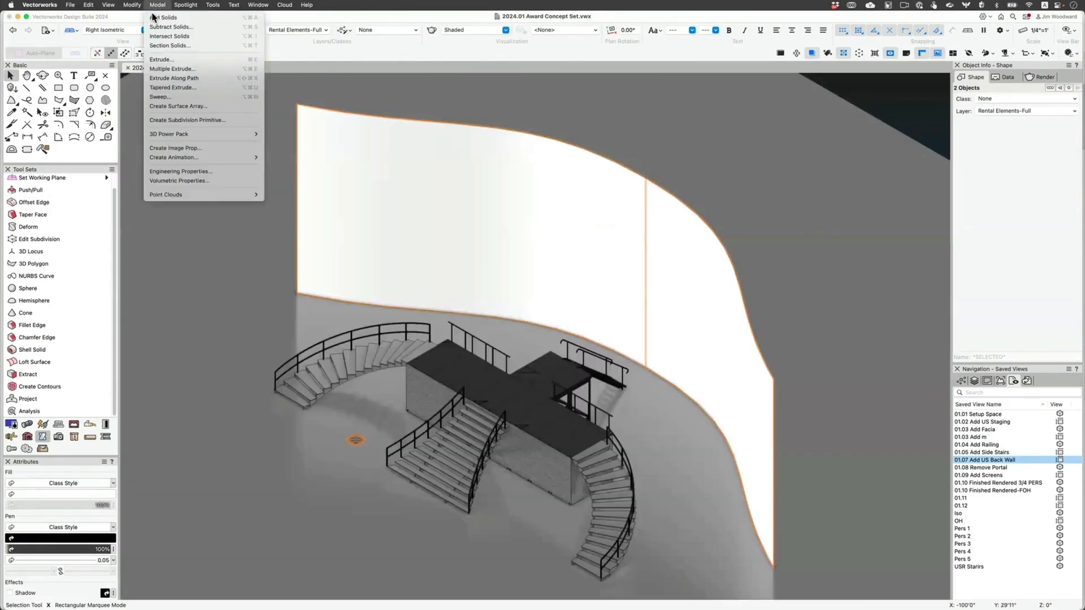
left_click(171, 107)
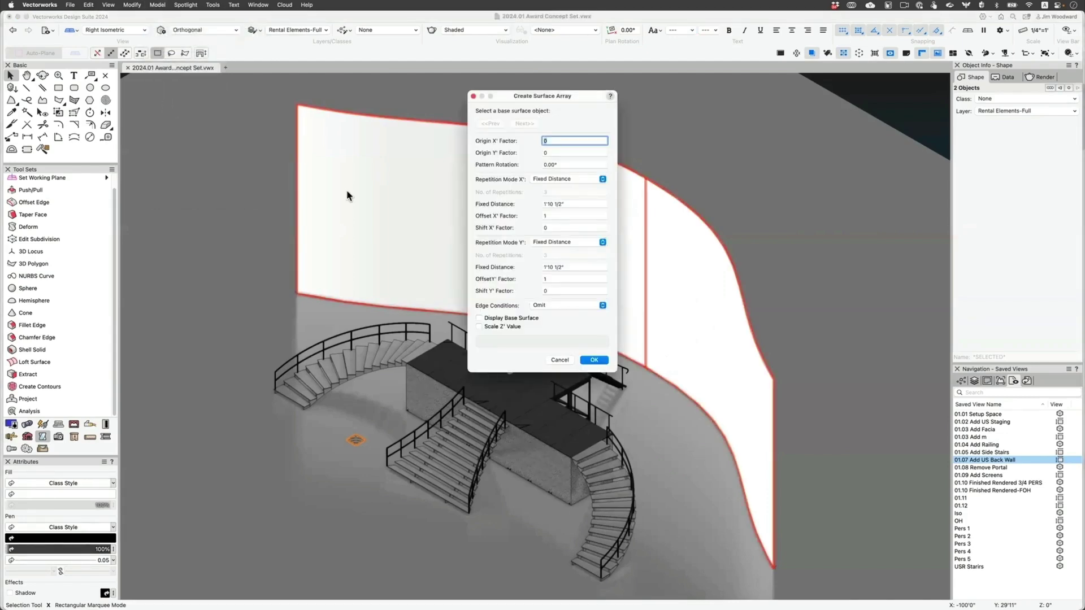
left_click_drag(575, 204, 537, 203)
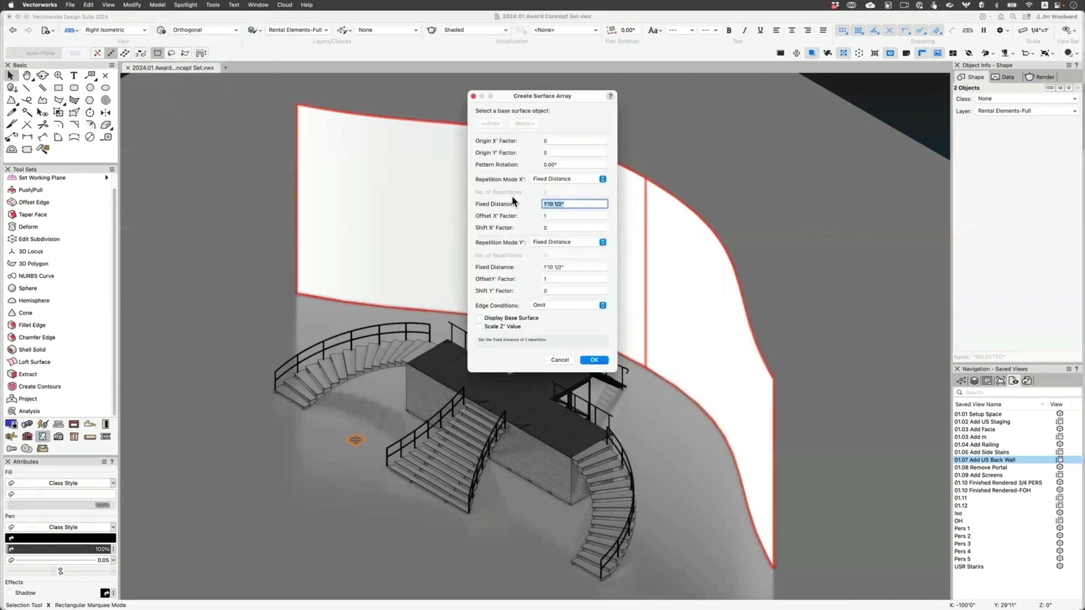
left_click(572, 179)
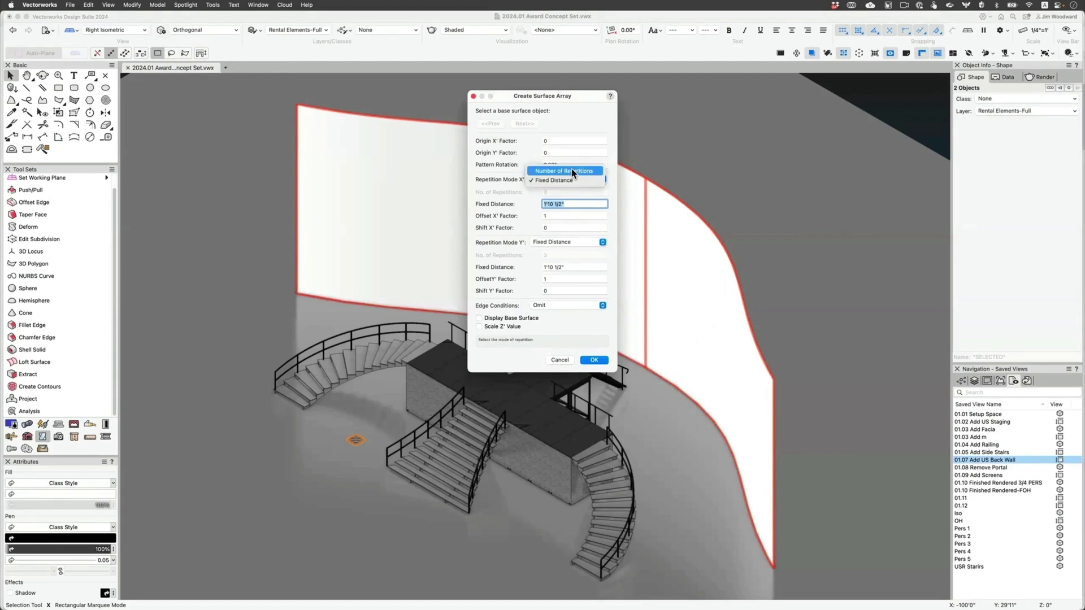
left_click(575, 206)
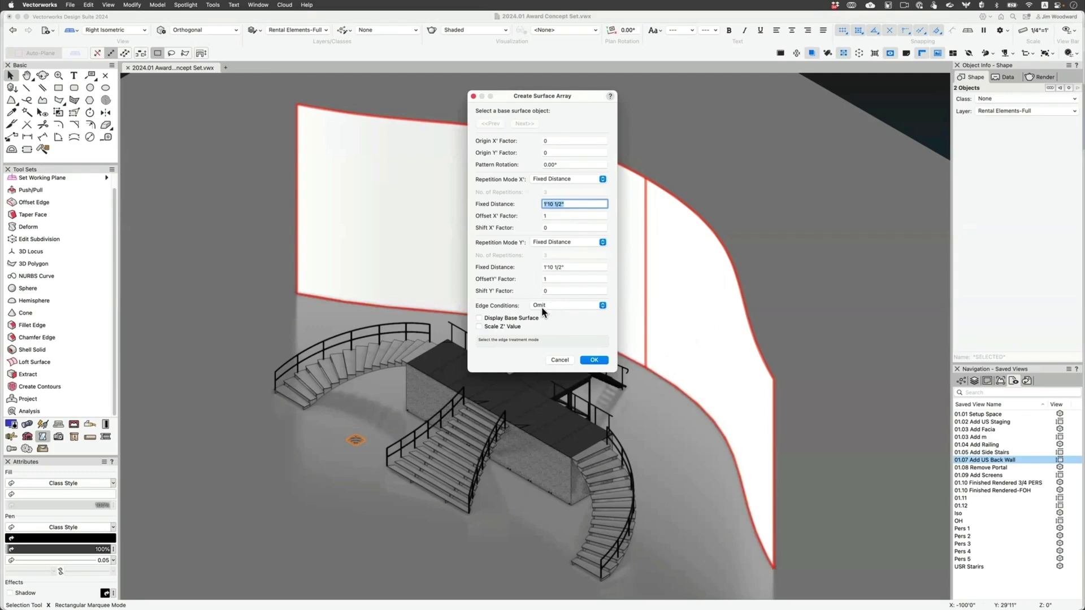
left_click(593, 360)
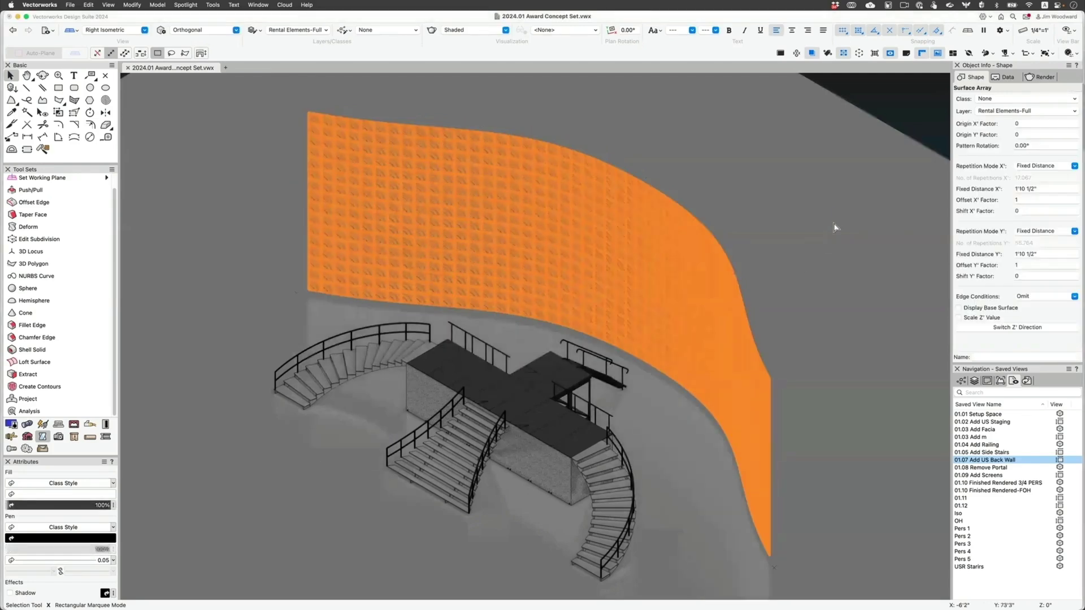
left_click(839, 199)
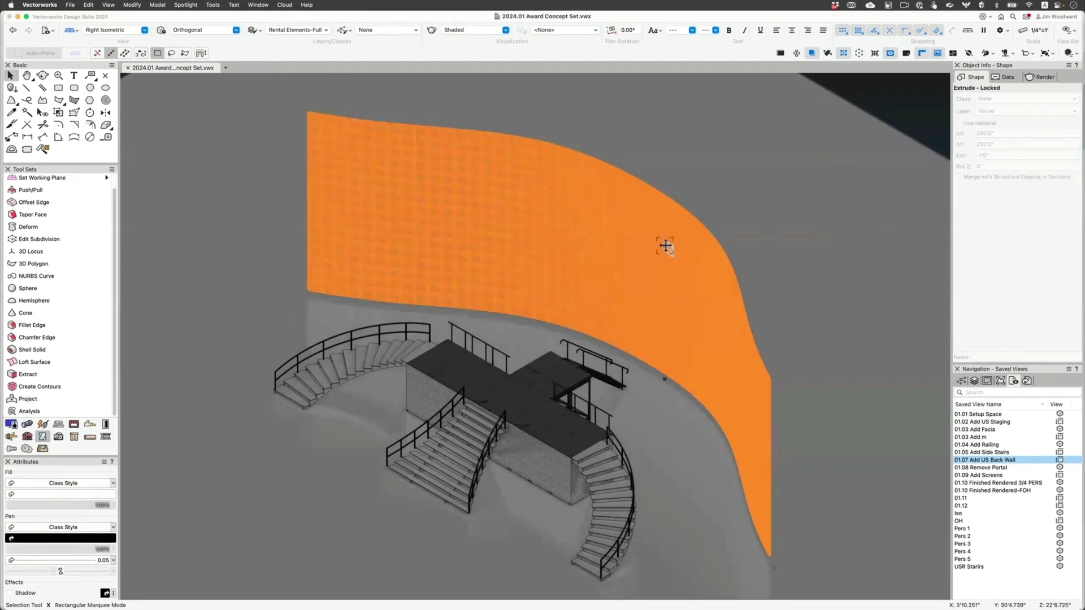
Switch to the 01.08 Remove Portal view and ungroup the tile array into 864 tile symbols.
left_click(1002, 469)
left_click(1003, 472)
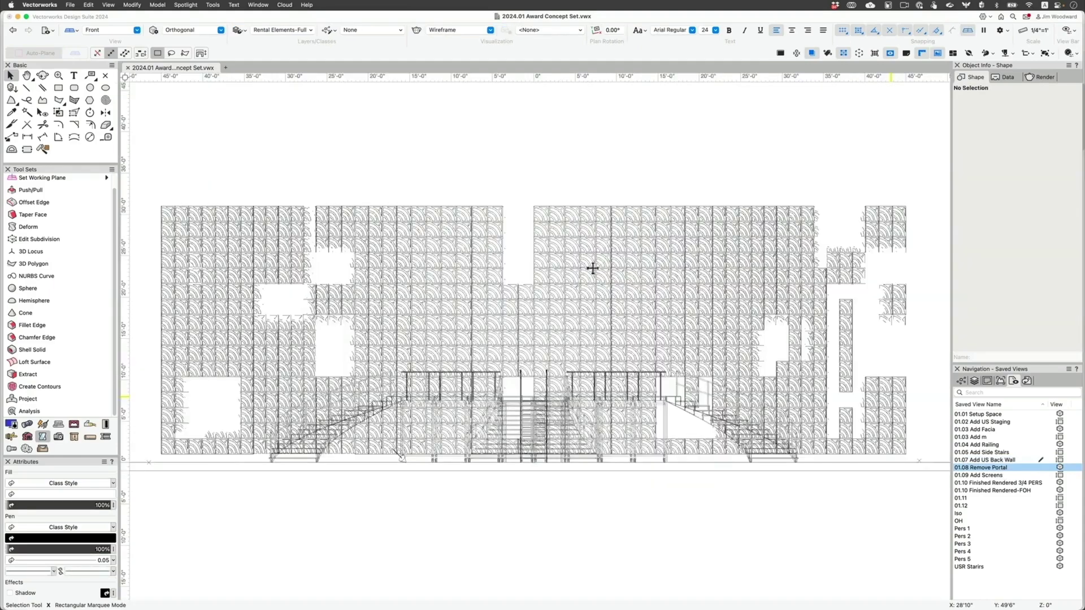
left_click(592, 268)
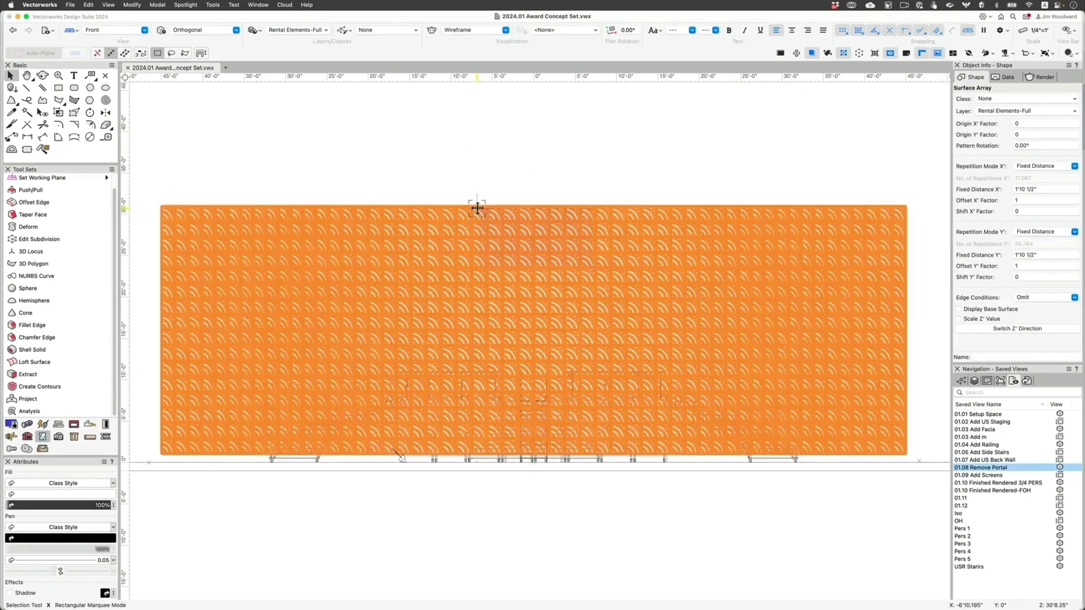
left_click(476, 210)
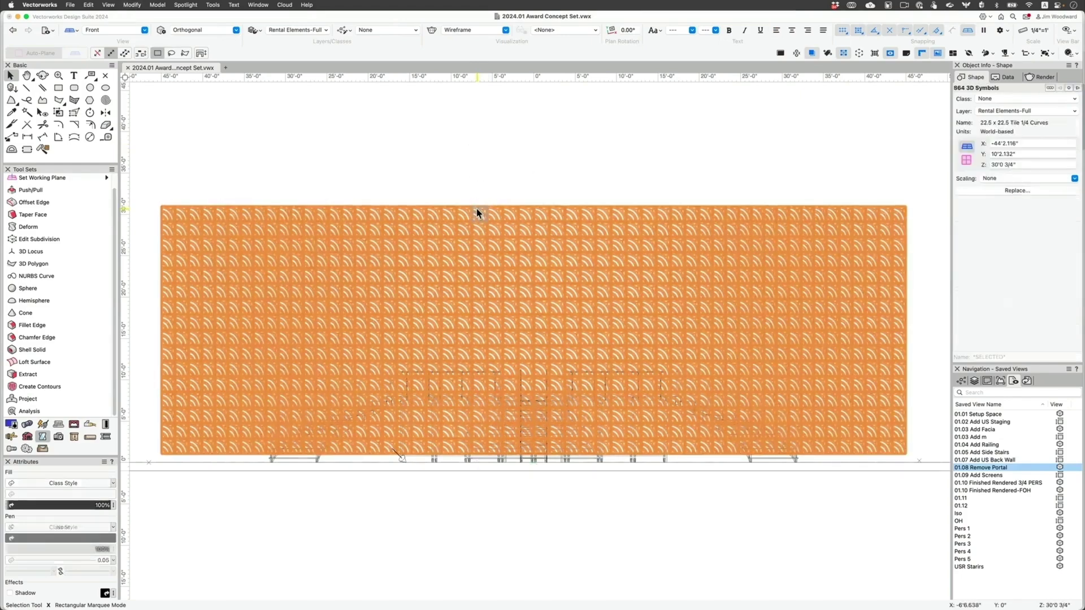
left_click(495, 180)
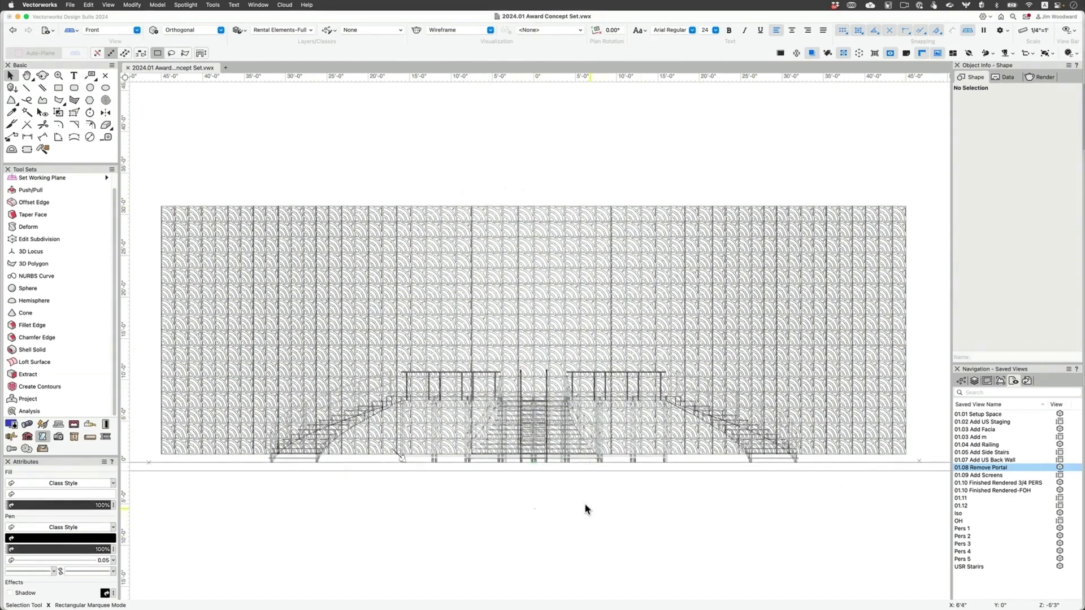
Select the 42 centre tiles above the stairs and move them to the Rental Scenic Moving layer.
left_click_drag(573, 500, 496, 310)
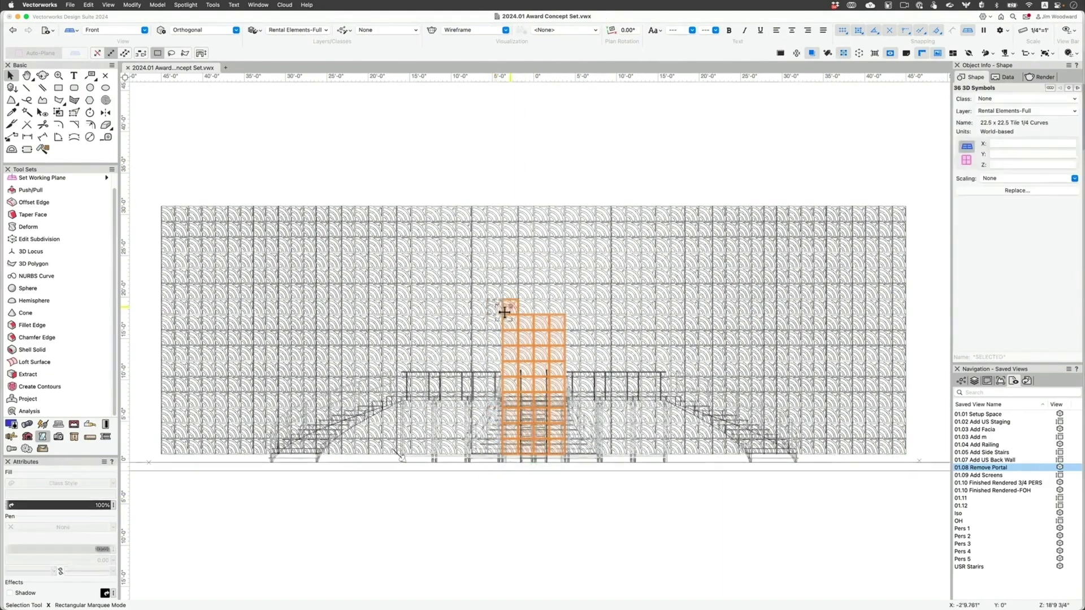
left_click(511, 309, "shift")
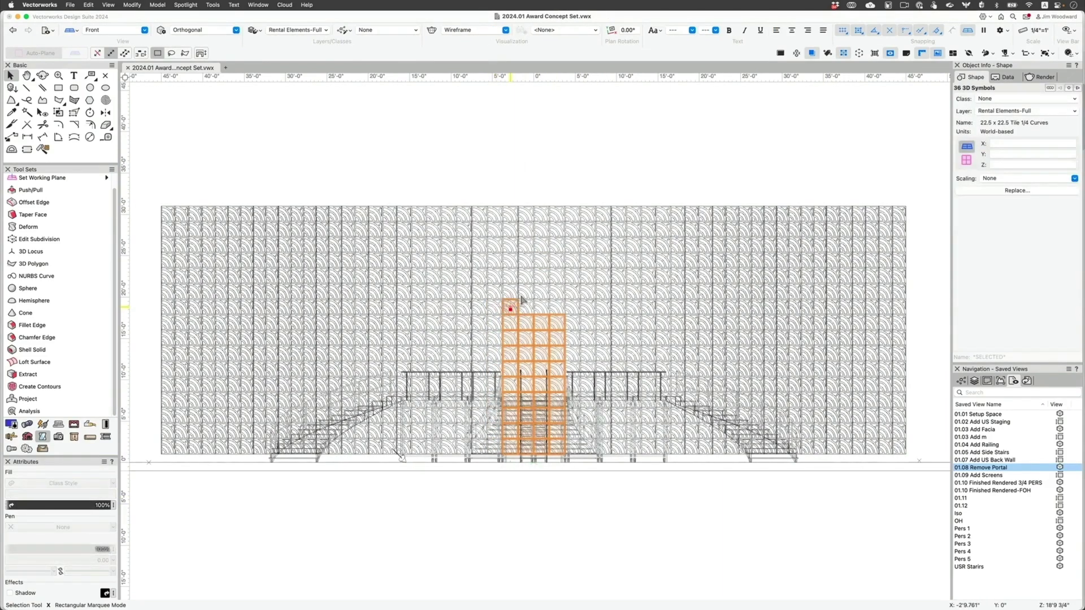
left_click(526, 294, "shift")
left_click(544, 305, "shift")
left_click(543, 293, "shift")
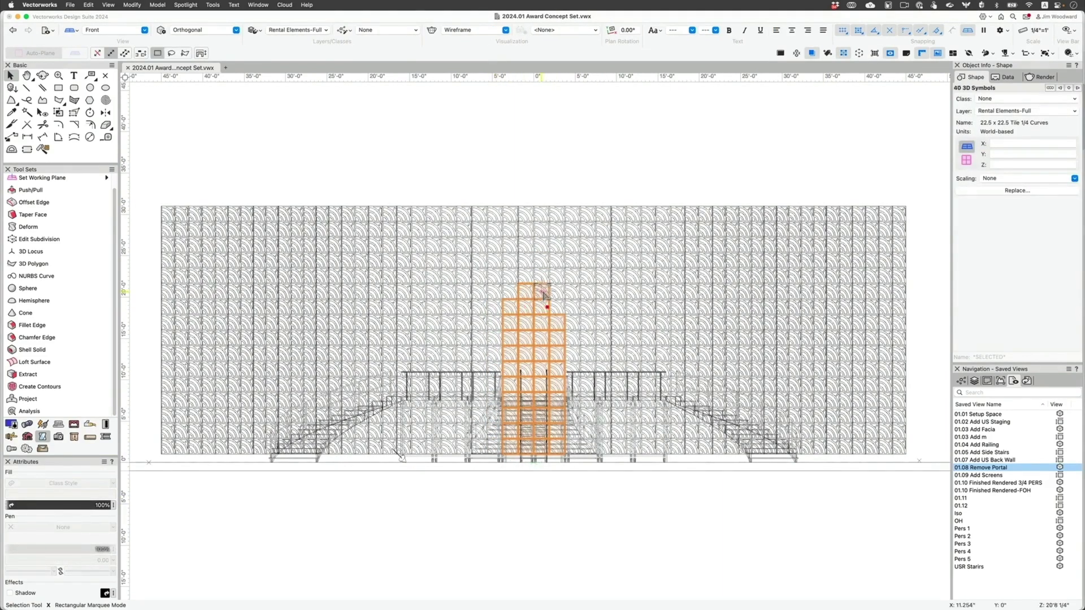
left_click(556, 306, "shift")
left_click(555, 304, "shift")
left_click(1009, 110)
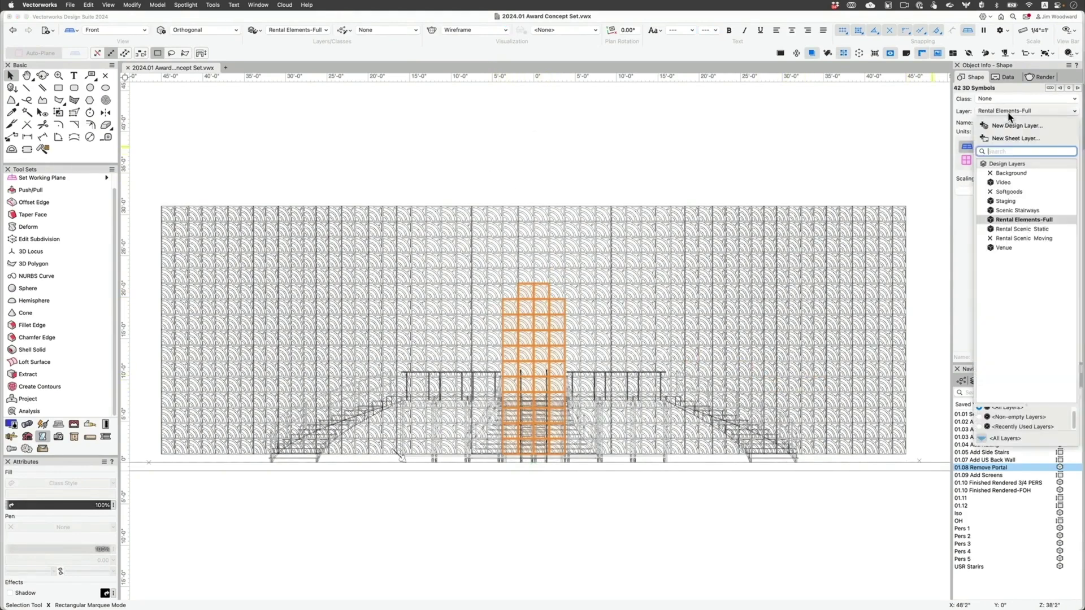
left_click(1025, 238)
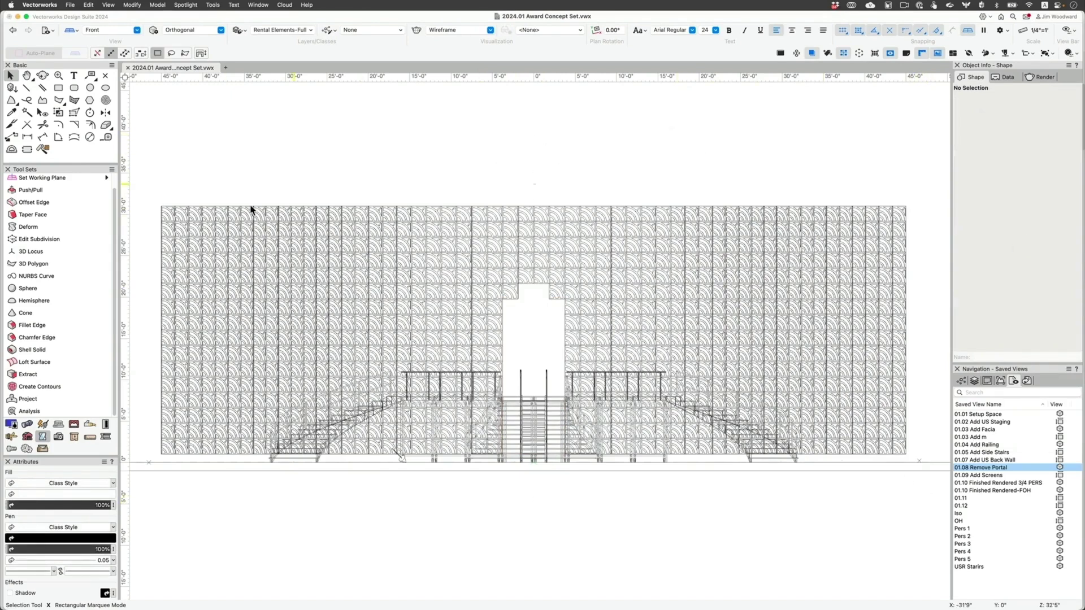
Delete the first two horizontal tile rows from the wall's left half.
left_click_drag(145, 240, 460, 255)
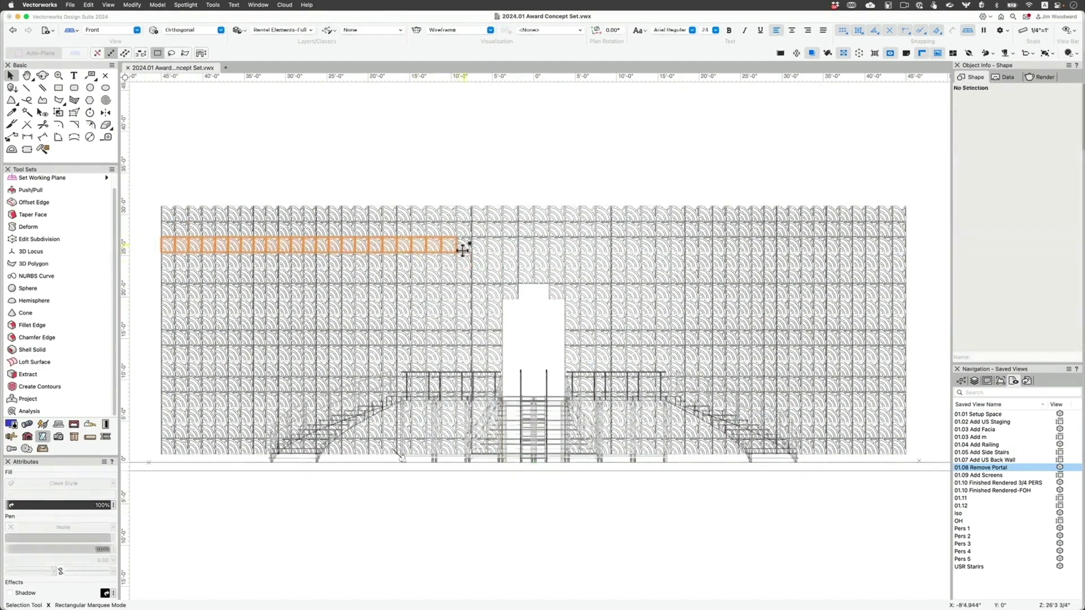
key("Delete")
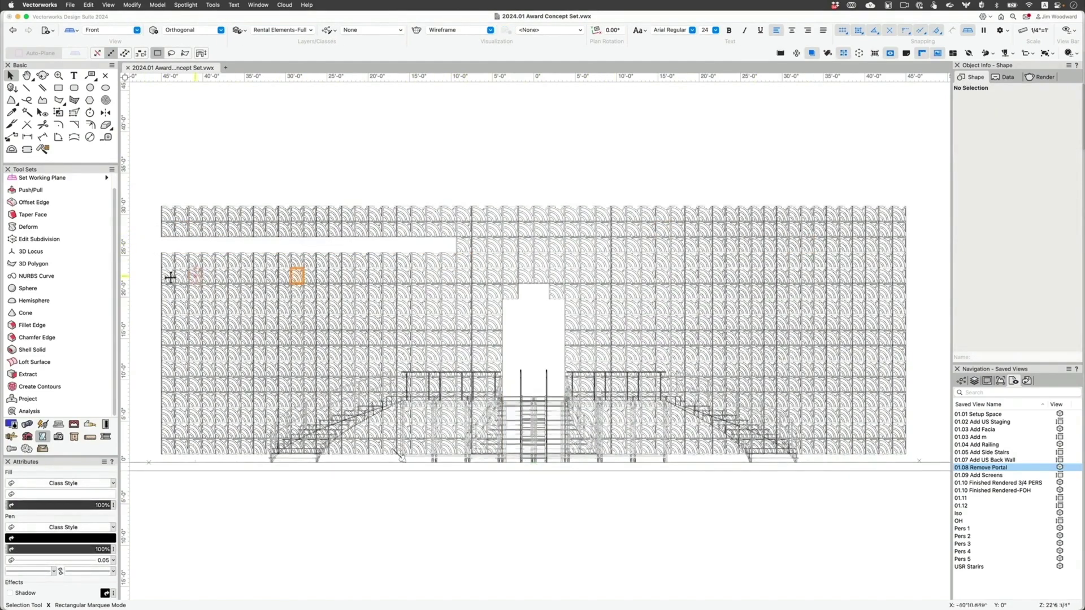
left_click_drag(239, 298, 418, 308)
key("Delete")
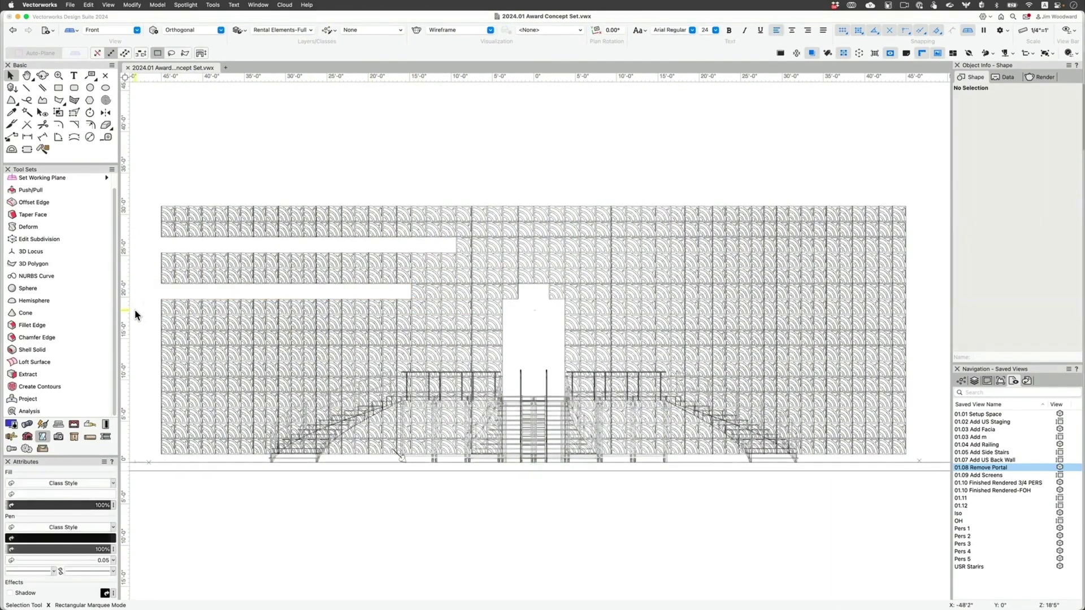
Delete two lower, shorter tile rows on the left, then select the wall's right half.
mouse_move(135, 320)
left_mouse_down()
mouse_move(264, 350)
mouse_move(357, 349)
left_mouse_up()
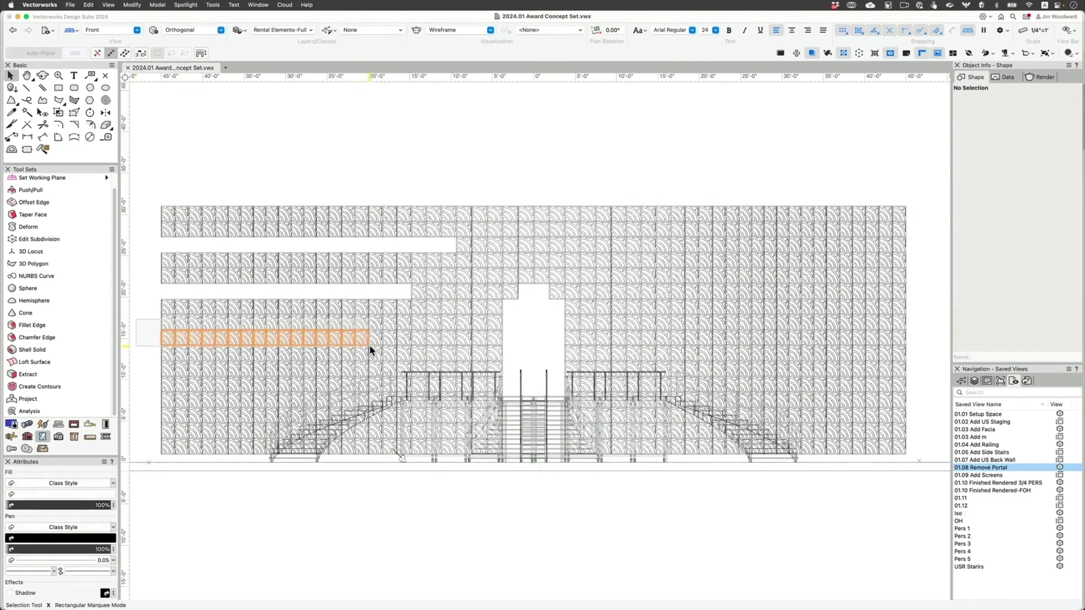
left_click_drag(370, 346, 369, 346)
key("Delete")
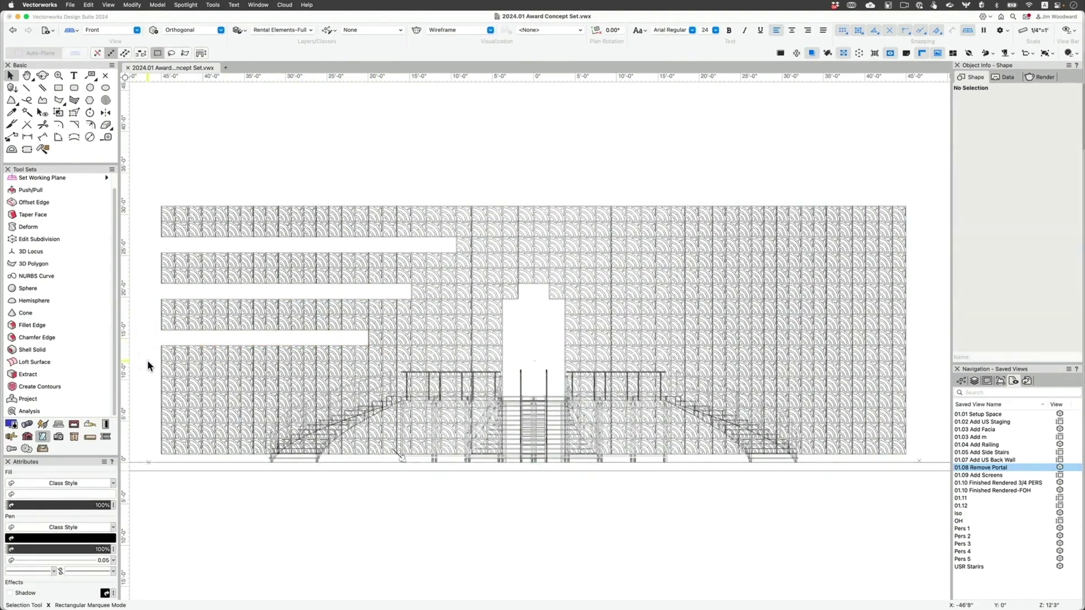
left_click_drag(148, 366, 334, 394)
key("Delete")
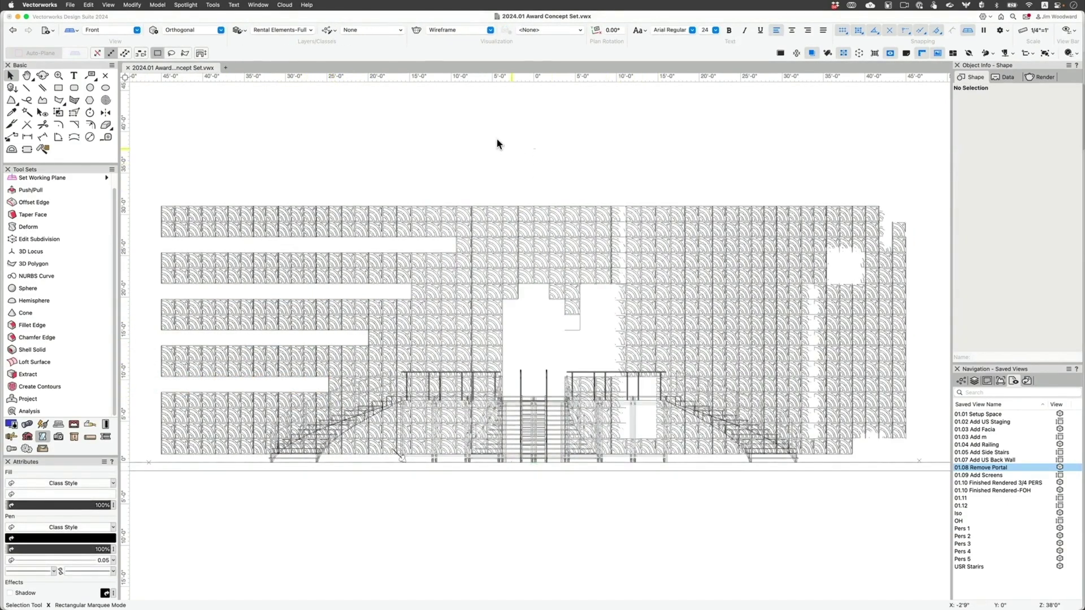
left_click_drag(530, 181, 907, 488)
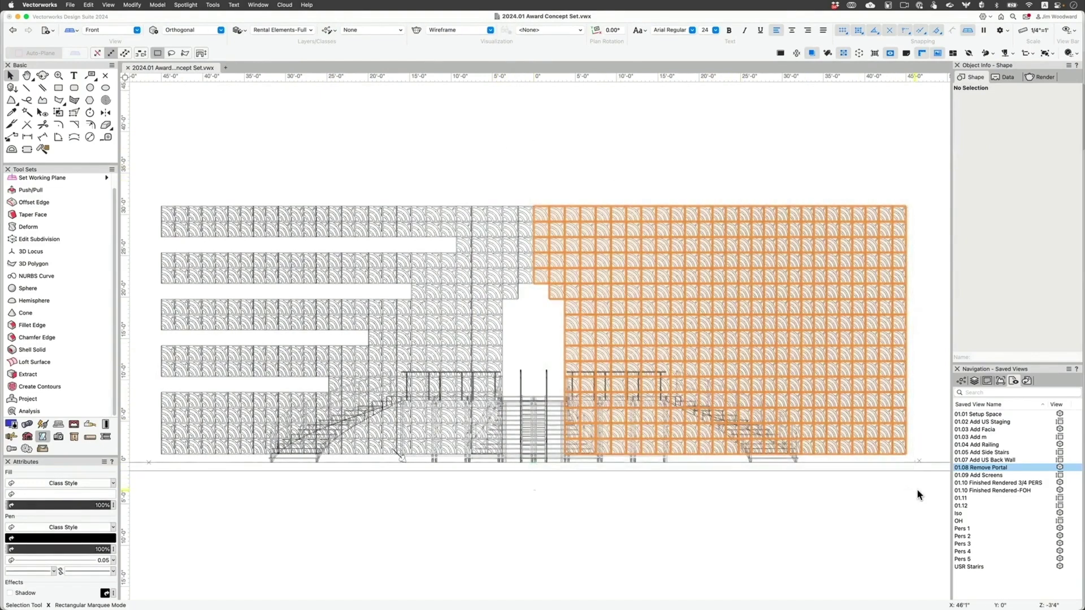
Delete the right half and mirror a duplicate of the left half about the vertical centre axis.
key("Delete")
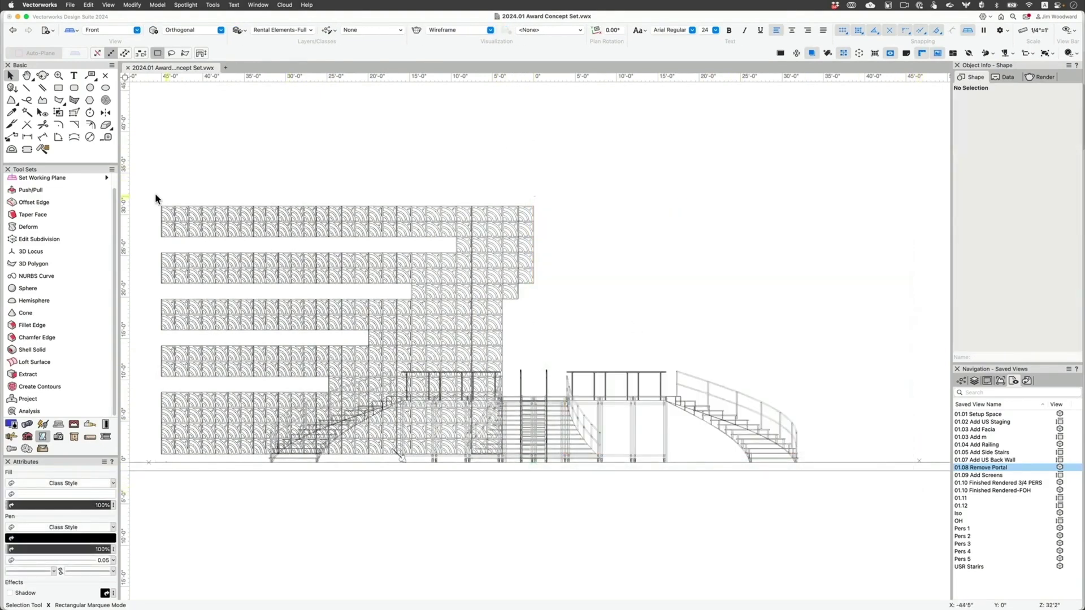
left_click_drag(150, 194, 572, 517)
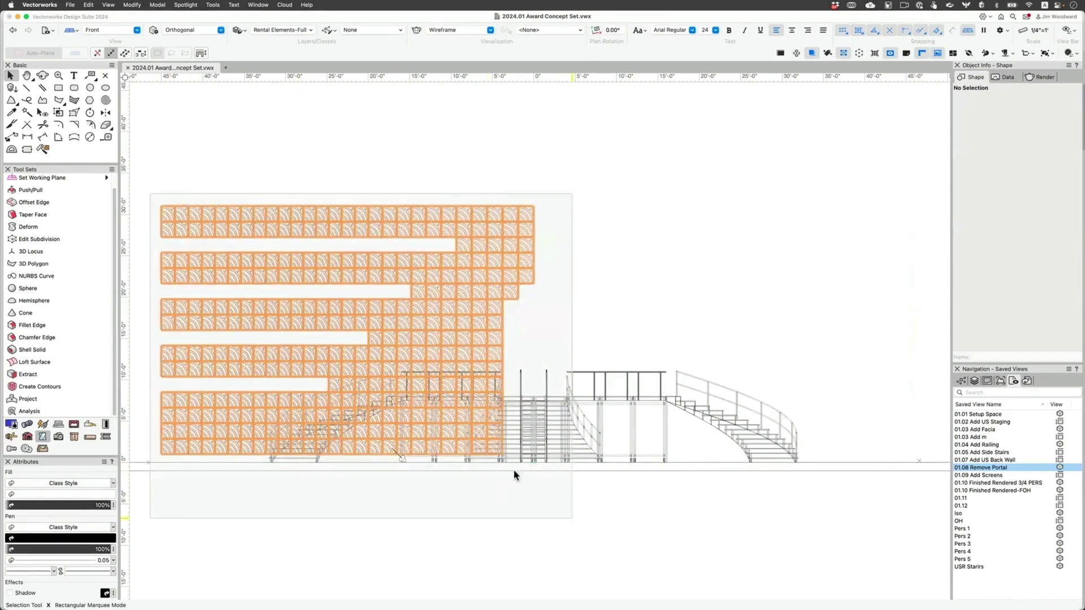
key("0")
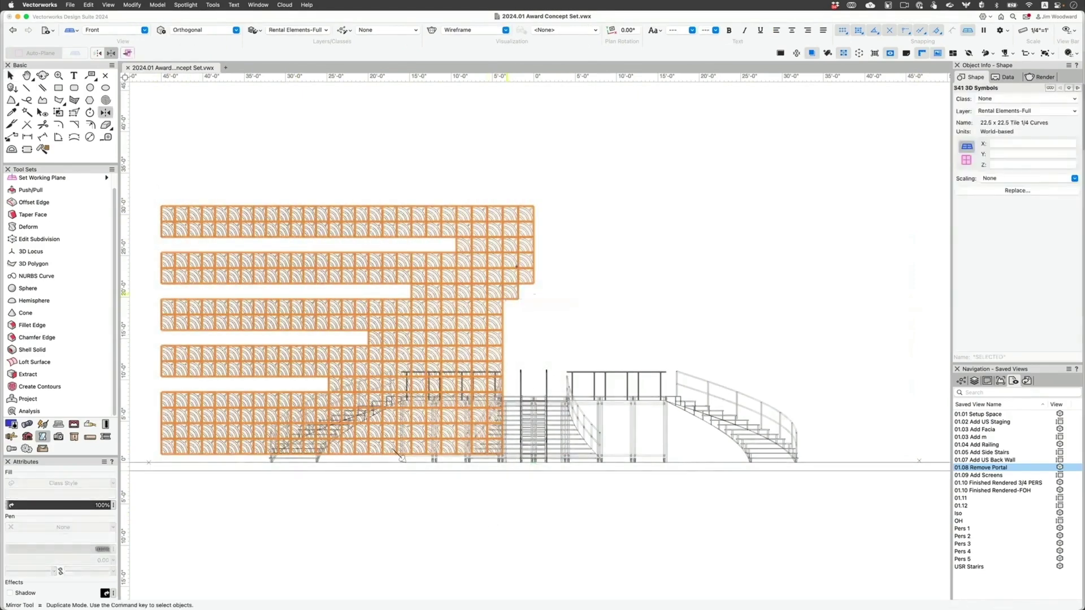
left_click(533, 207)
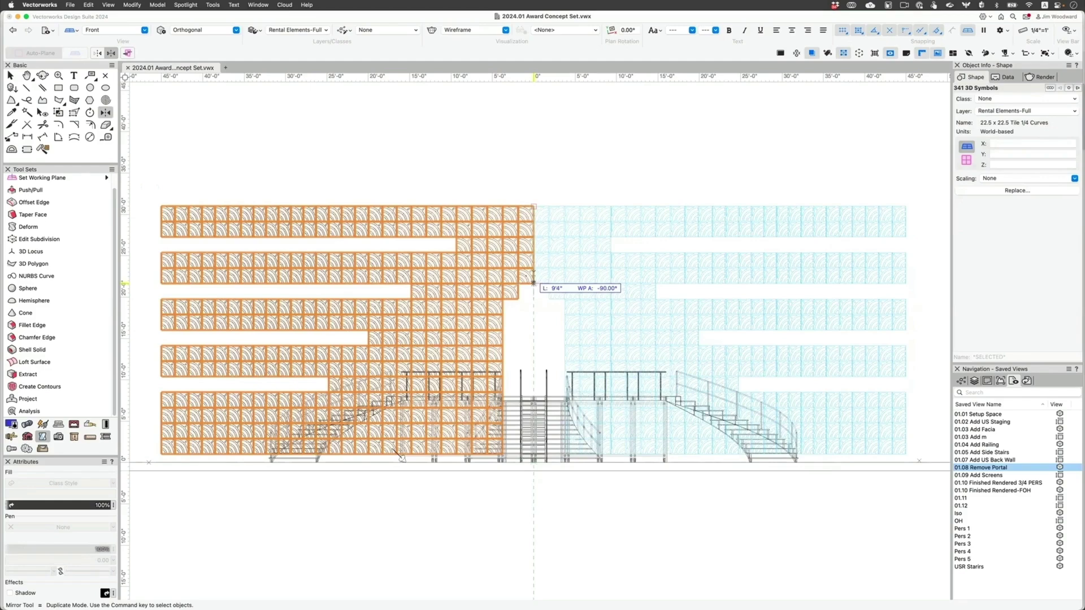
left_click(534, 282)
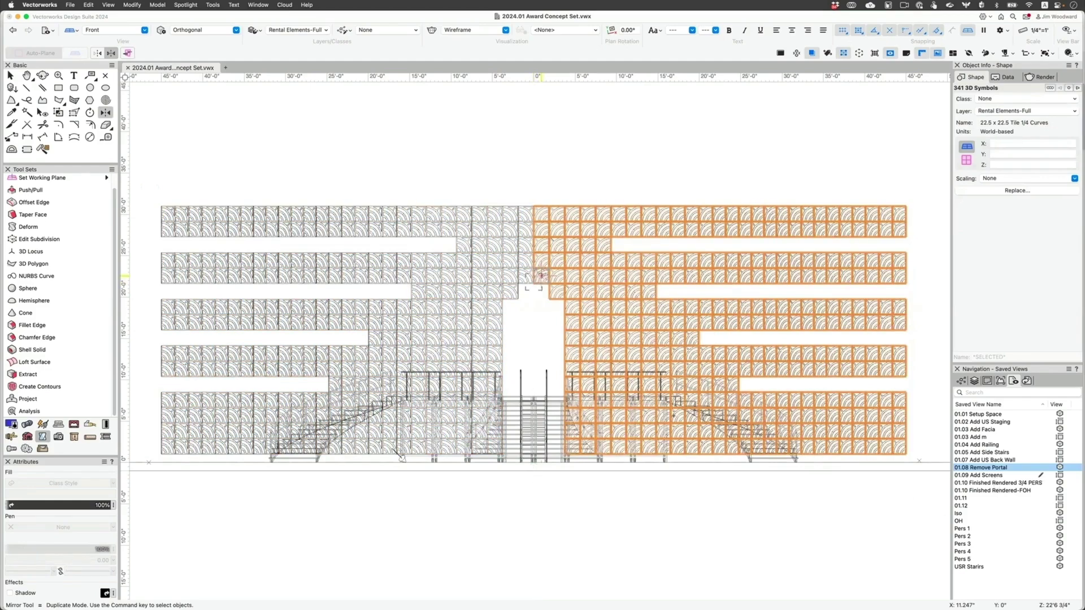
key("x")
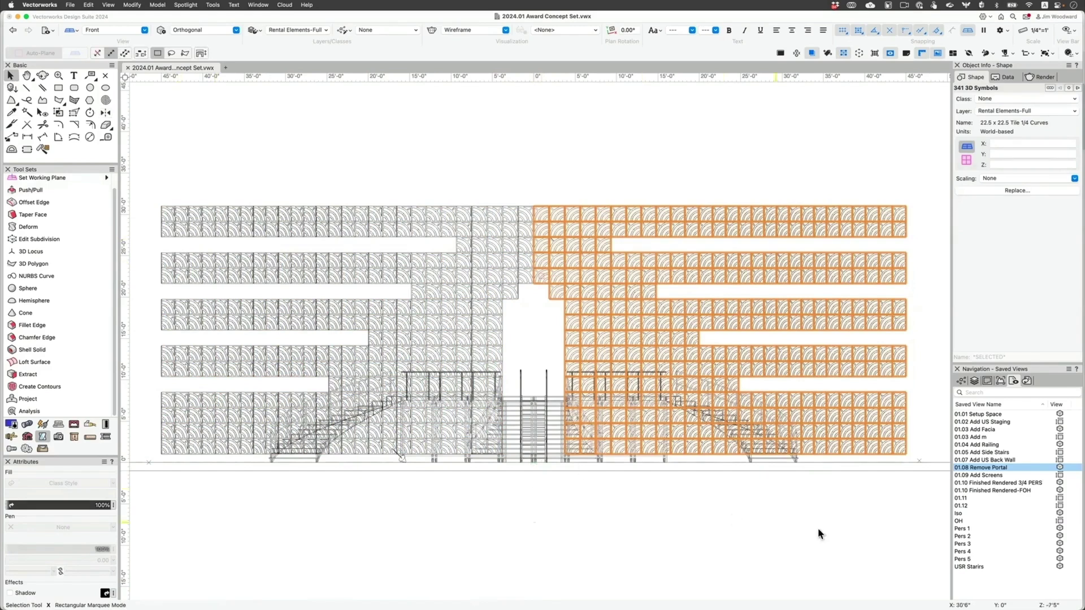
In the 01.09 Add Screens view, give the Video Screen tool a Scaffold-5ft x 7ft (x3) stand.
double_click(986, 474)
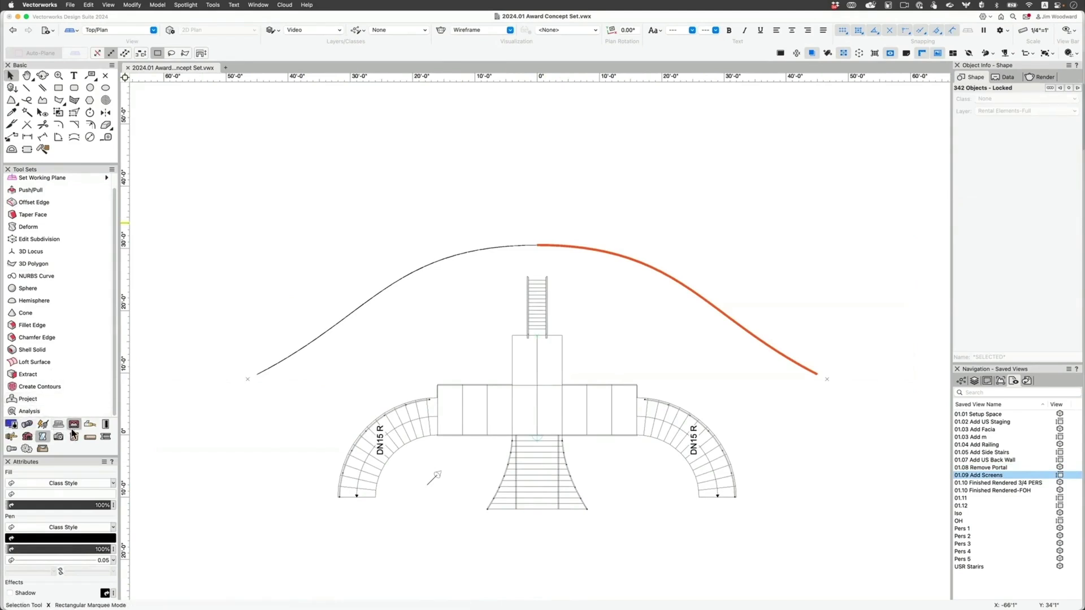
left_click(11, 424)
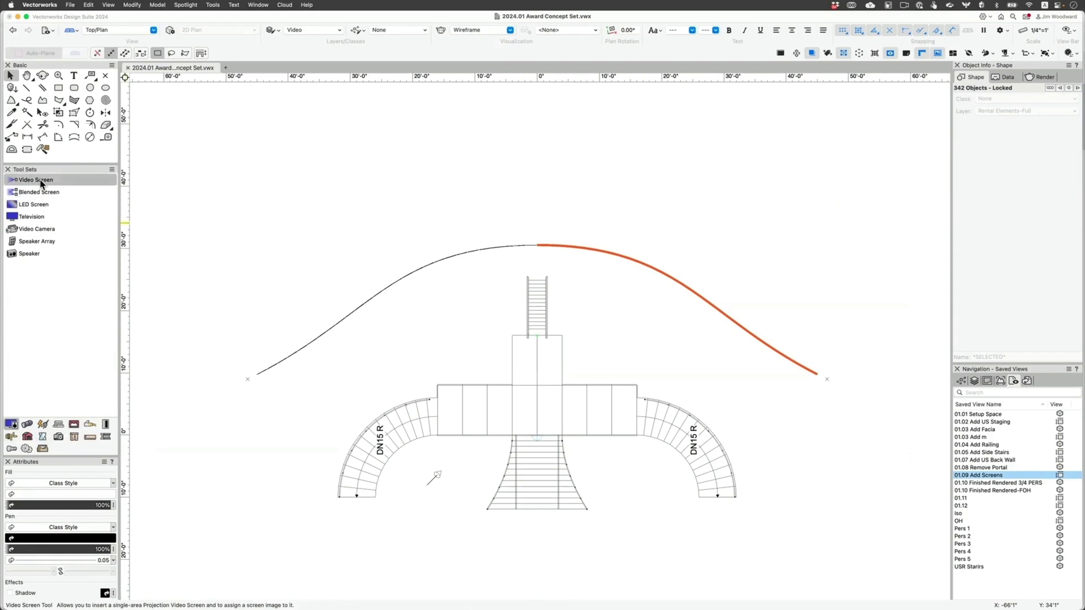
left_click(41, 181)
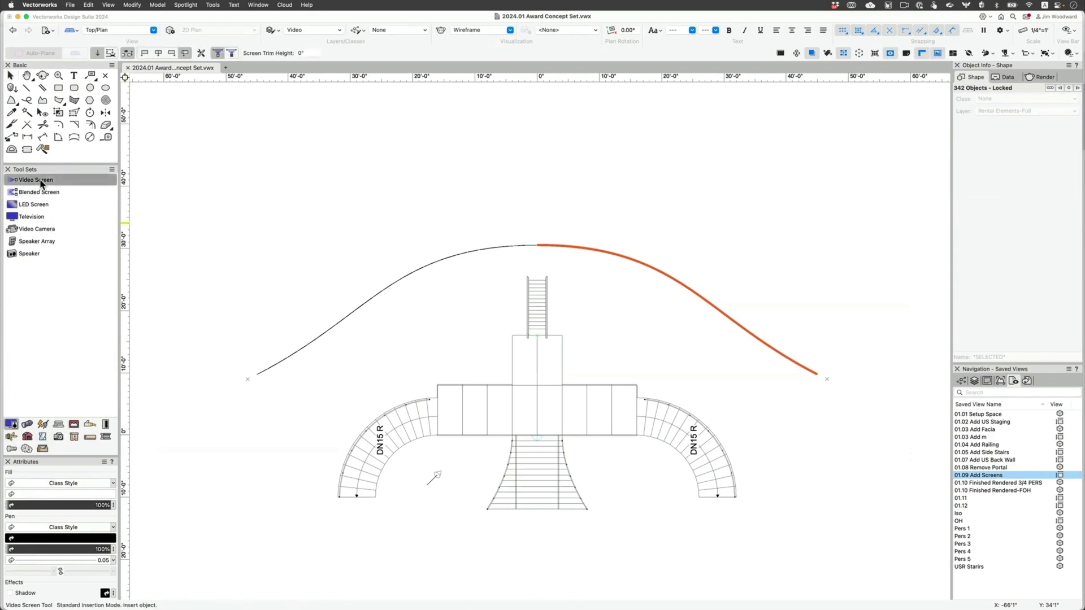
left_click(200, 53)
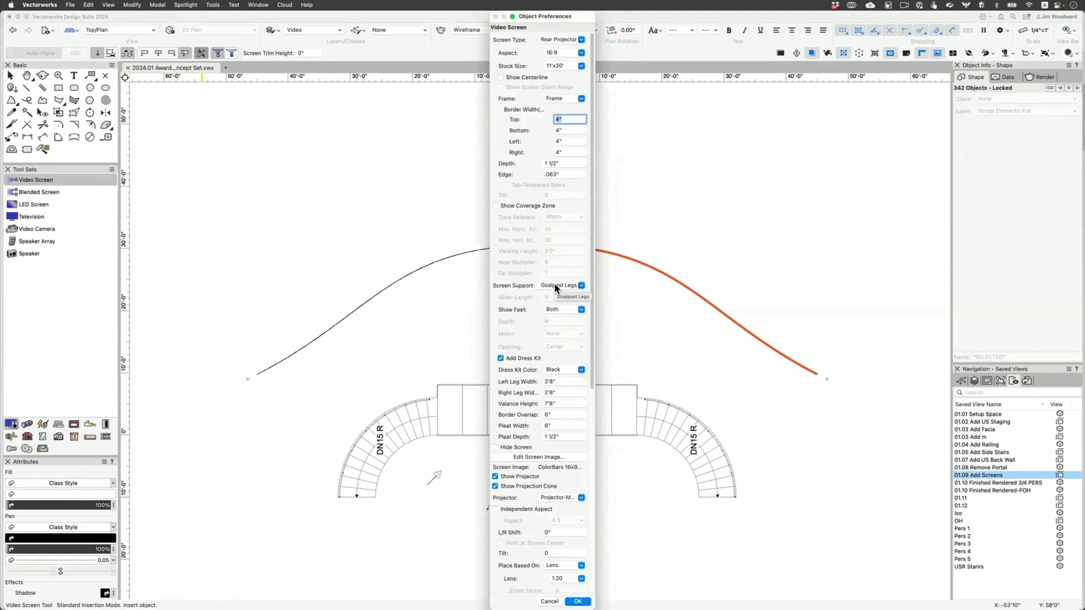
scroll(539, 408, "down", 5)
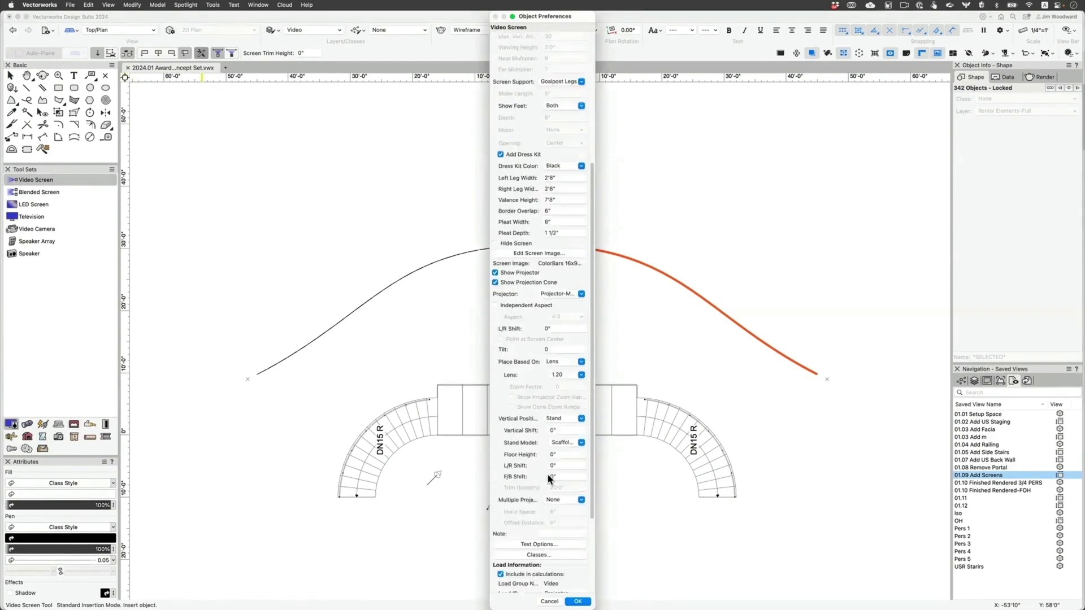
scroll(549, 479, "down", 3)
left_click(563, 329)
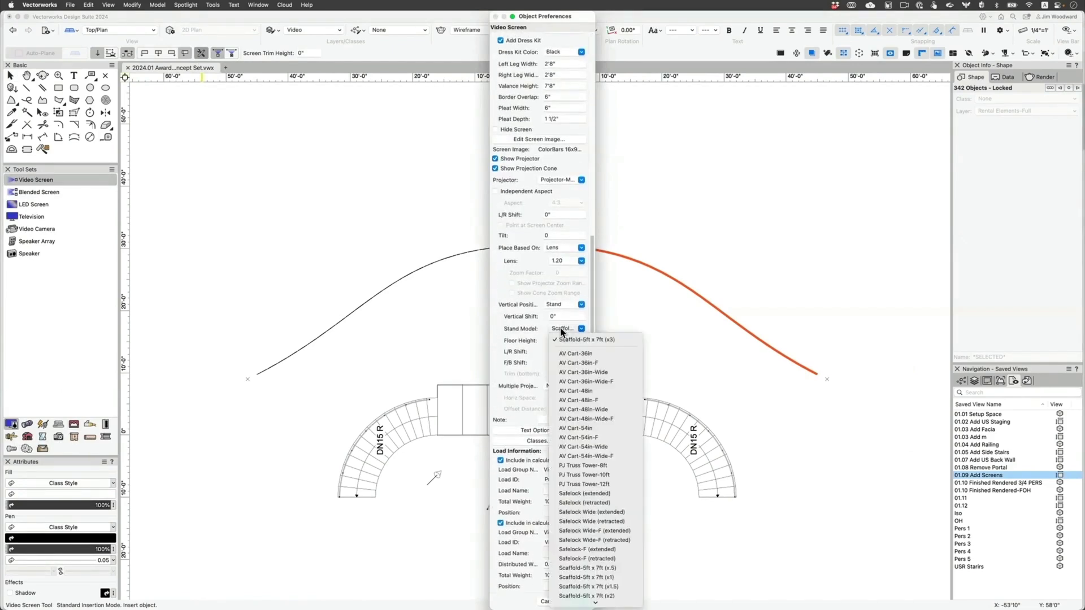
left_click(562, 333)
scroll(508, 269, "up", 3)
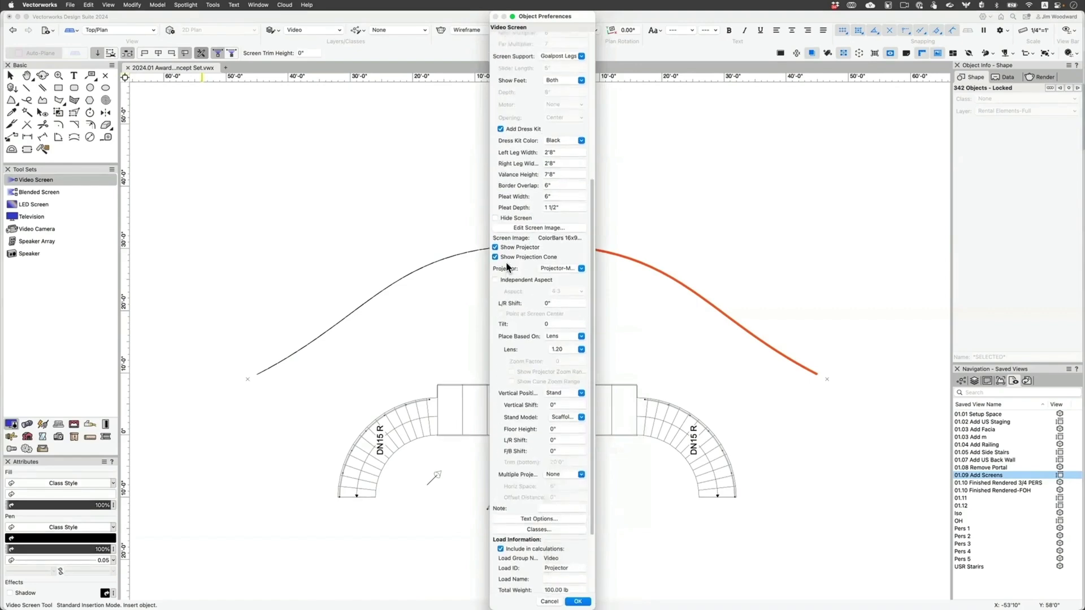
scroll(506, 267, "up", 6)
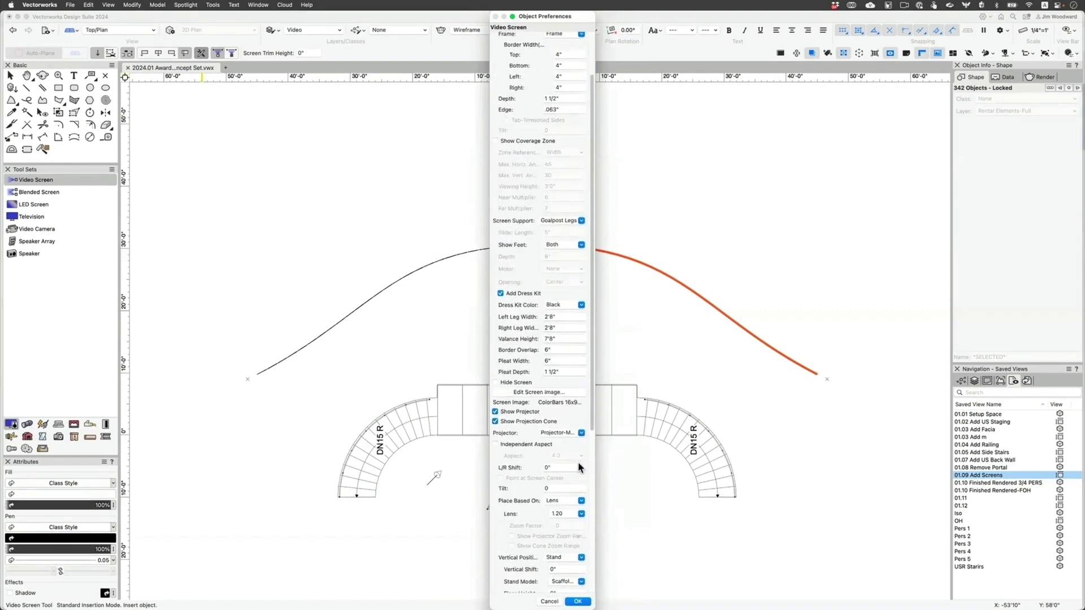
left_click(578, 600)
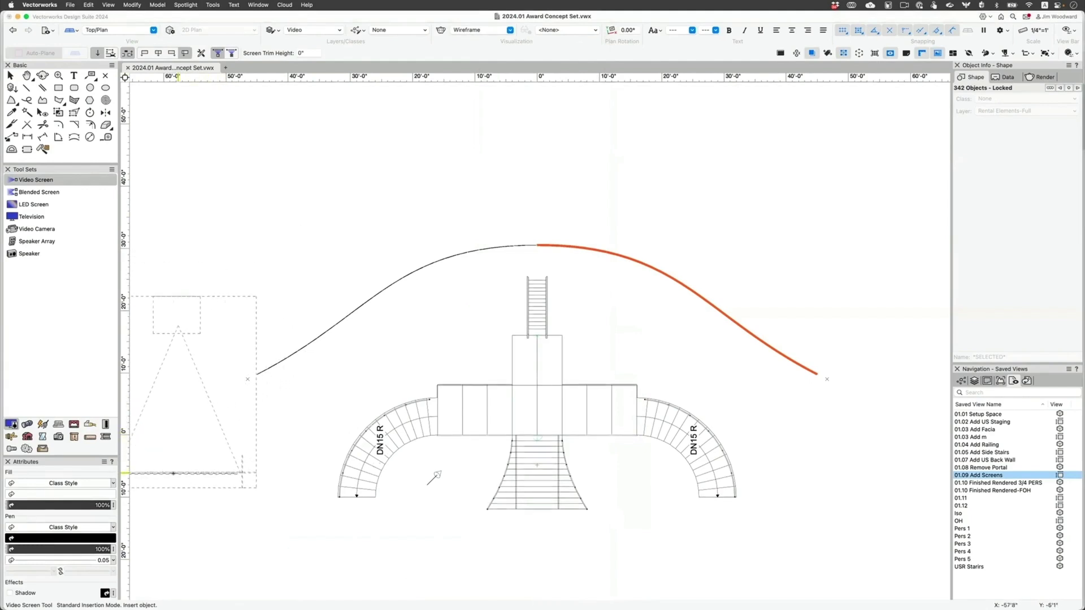
Place the rear-projection video screen to the left of the stage.
left_click(161, 474)
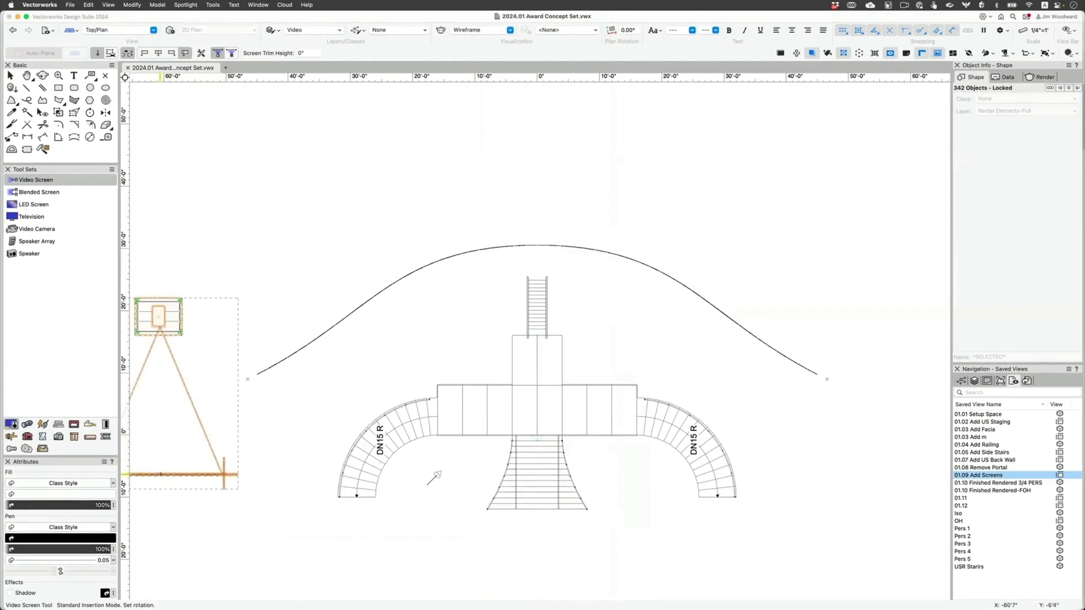
left_click(278, 483)
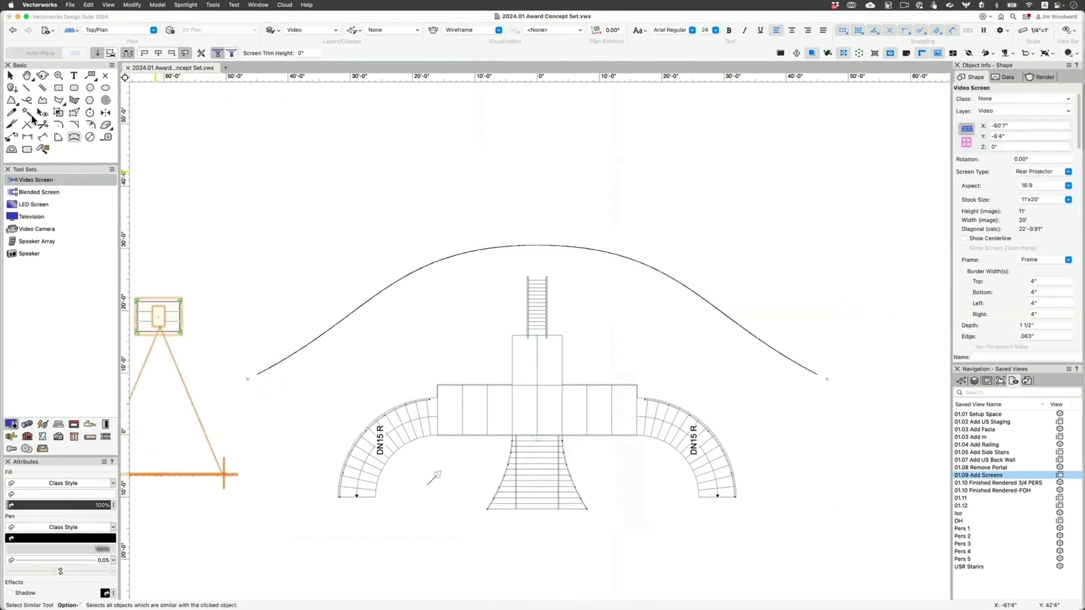
left_click(10, 75)
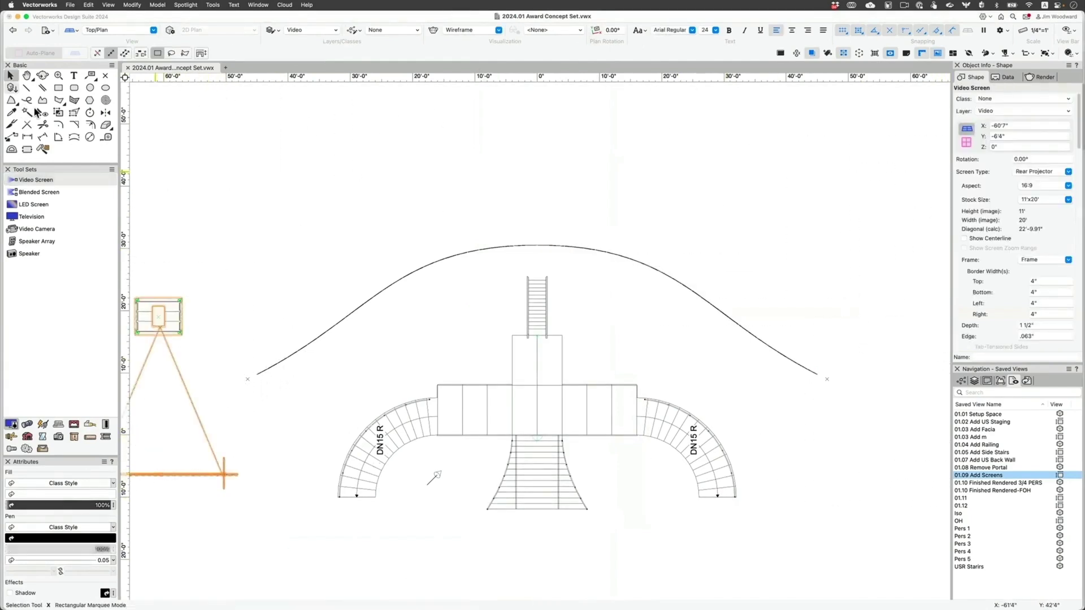
In the Remove Portal top plan, move the curved arc down behind the stage deck.
double_click(993, 468)
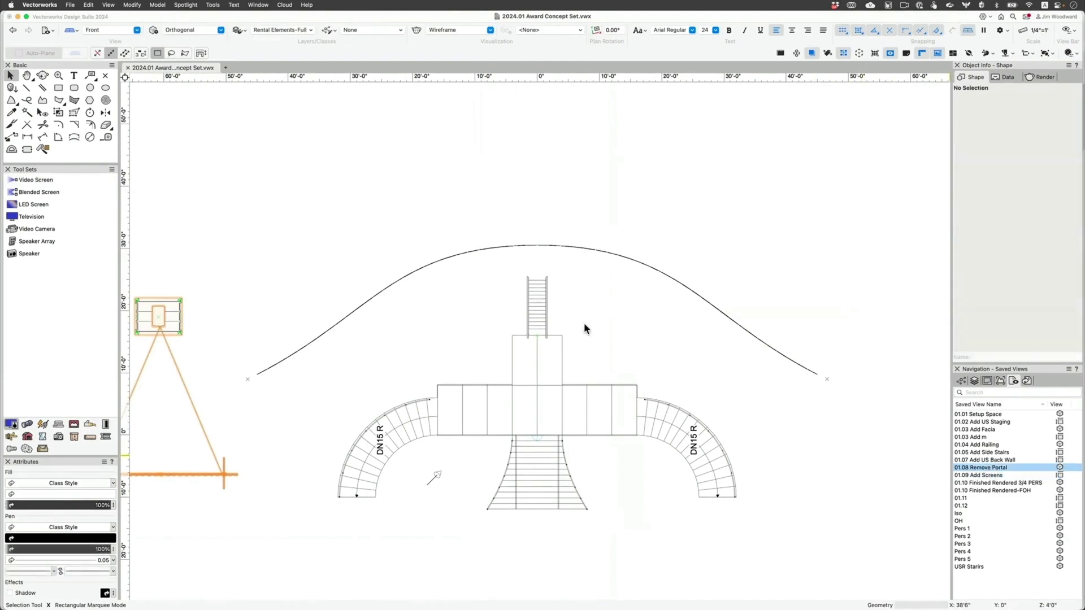
key("super+5")
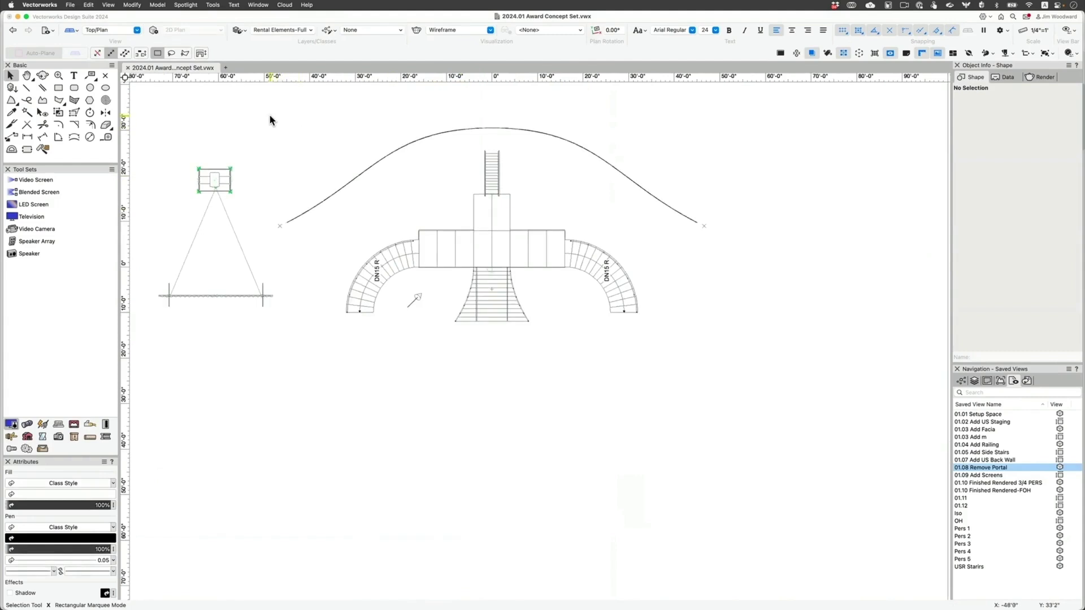
left_click_drag(269, 116, 727, 245)
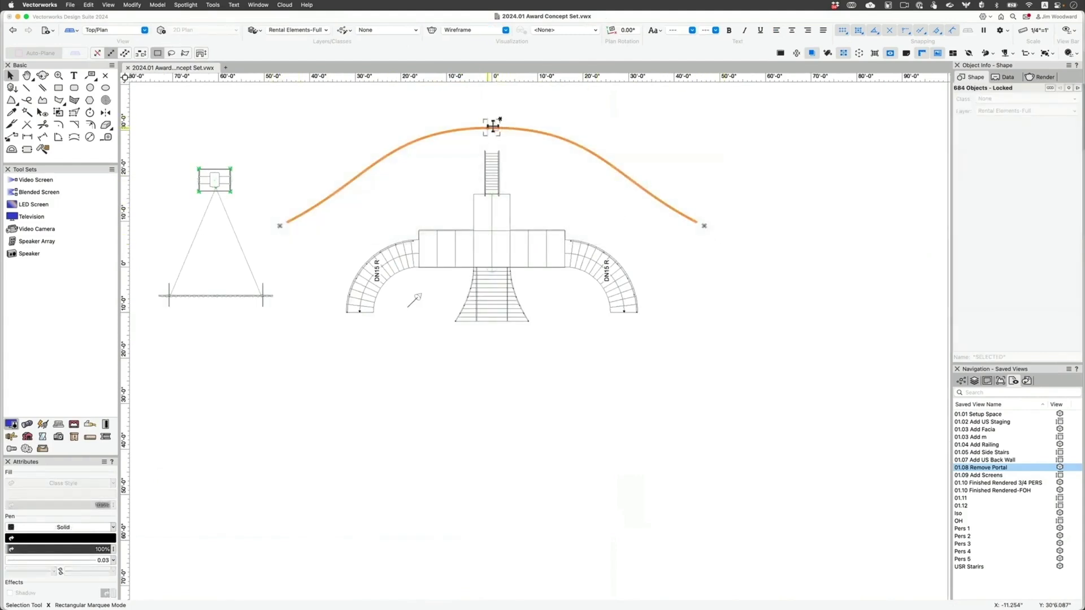
left_click_drag(494, 126, 492, 211)
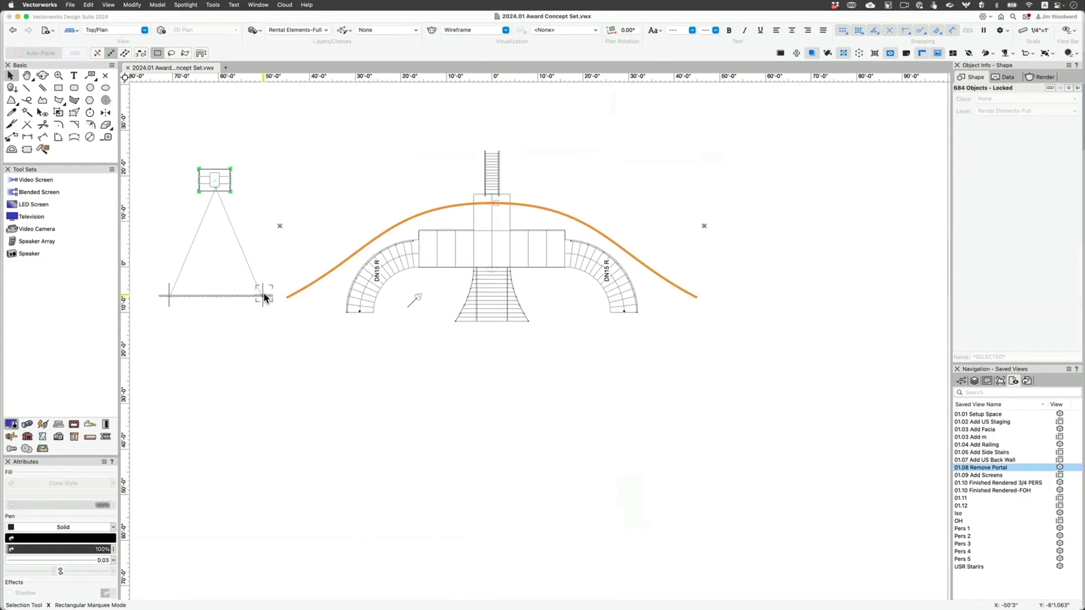
key("x")
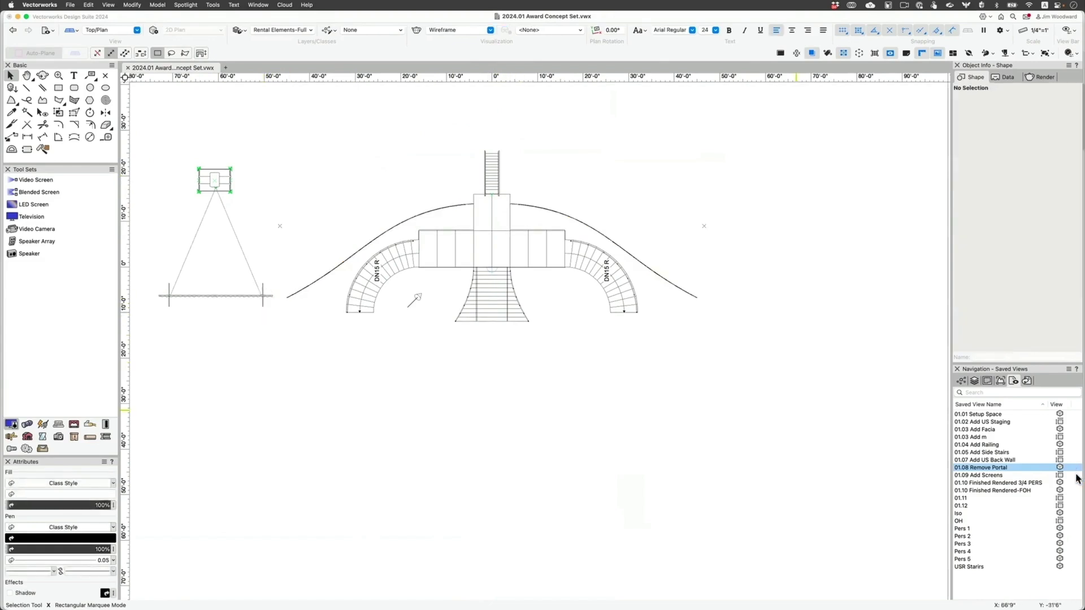
Back in the 01.09 Add Screens view, shift the left video screen closer to the stage.
left_click(1000, 476)
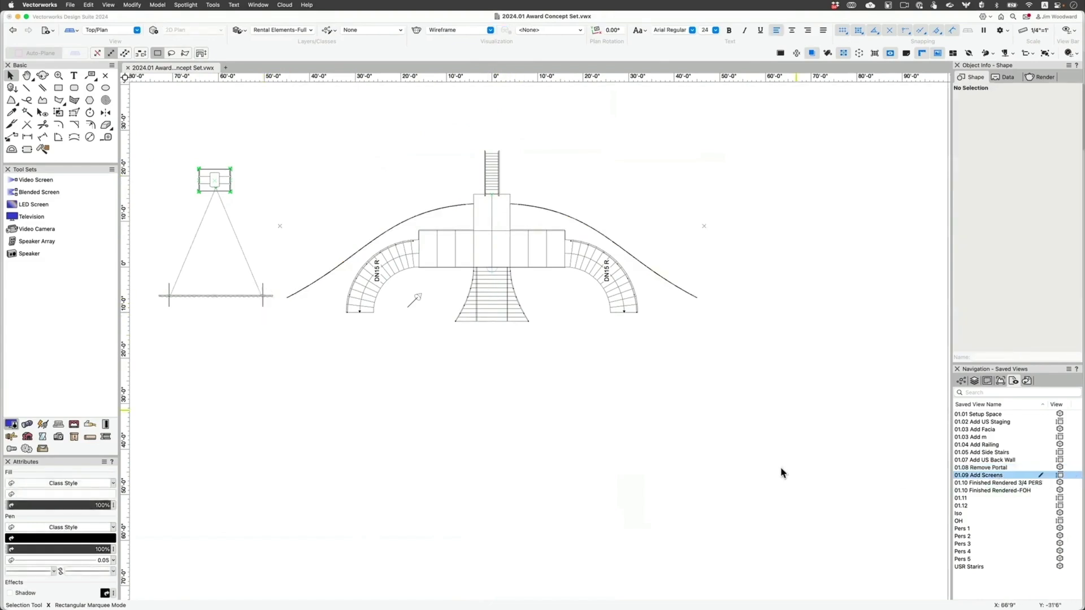
left_click(232, 477)
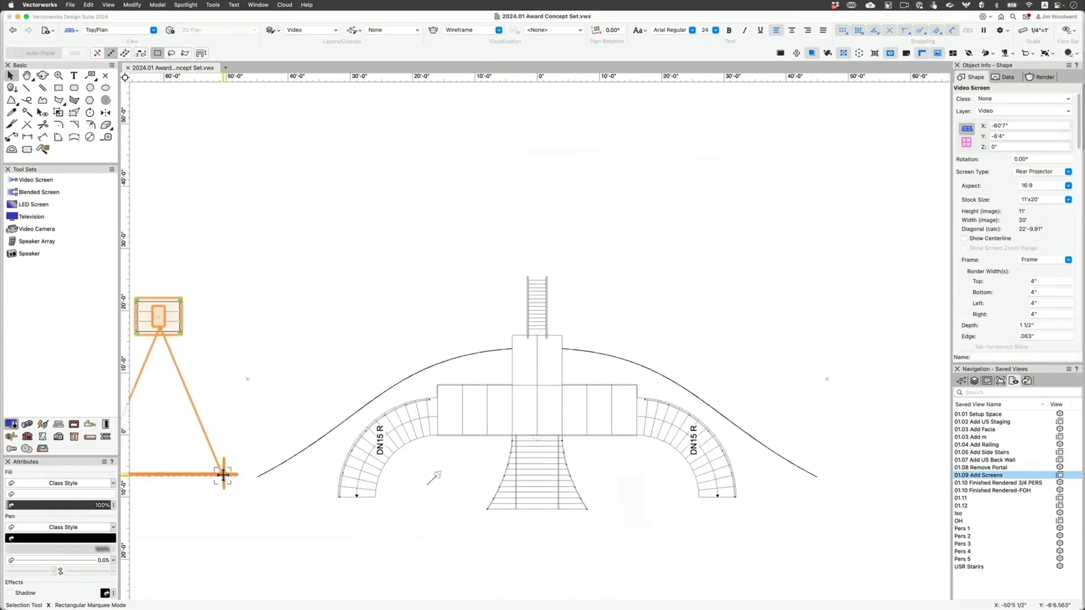
left_click_drag(223, 475, 251, 486)
left_click(610, 290)
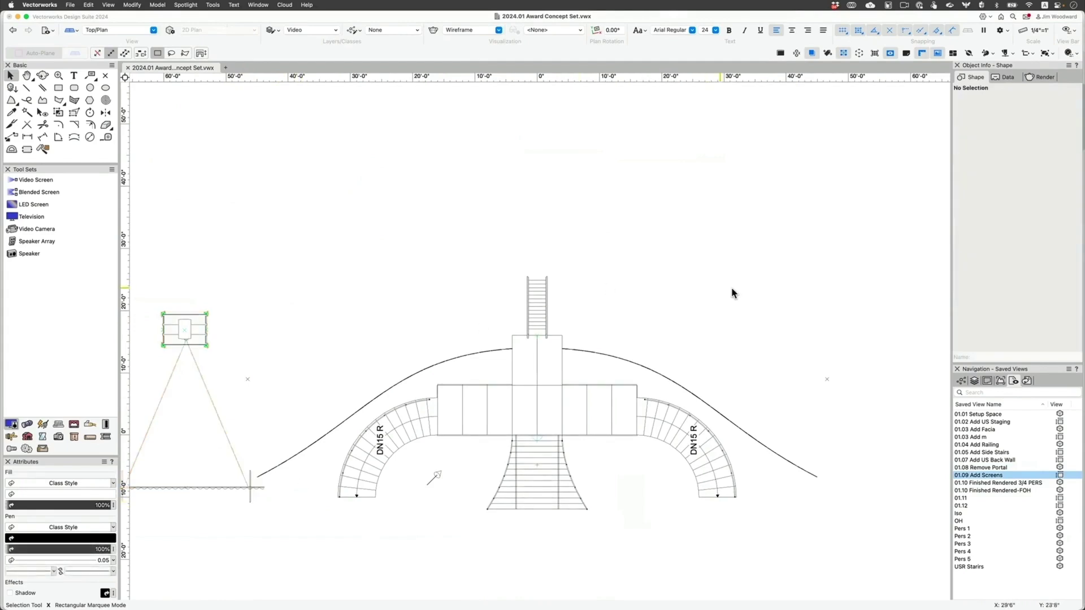
Show the set shaded in right isometric and raise the left screen to 12'8" elevation.
left_click(172, 328)
key("3")
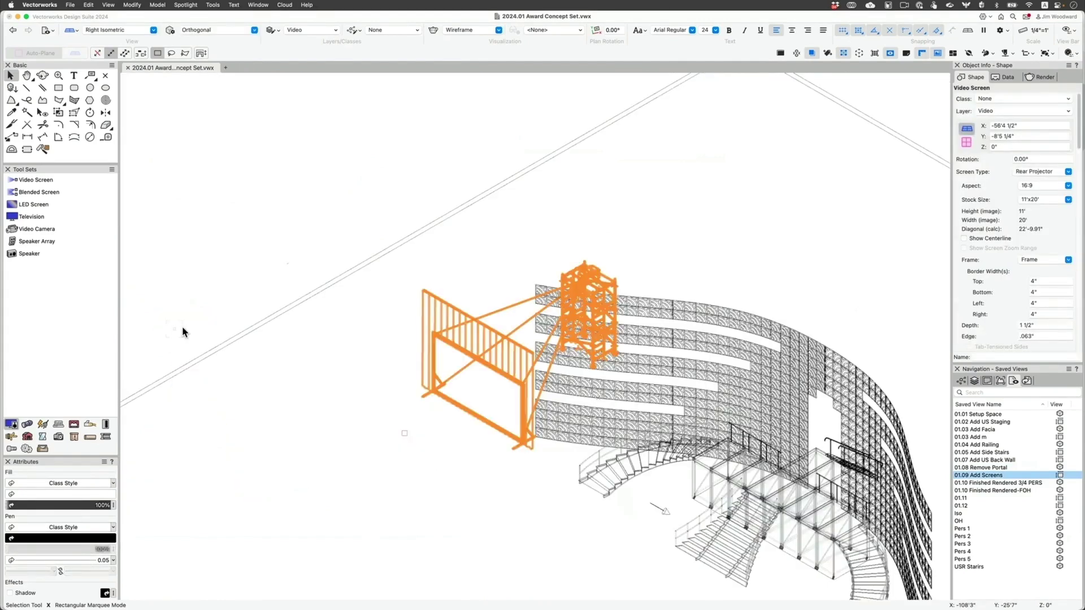
key("super+shift+g")
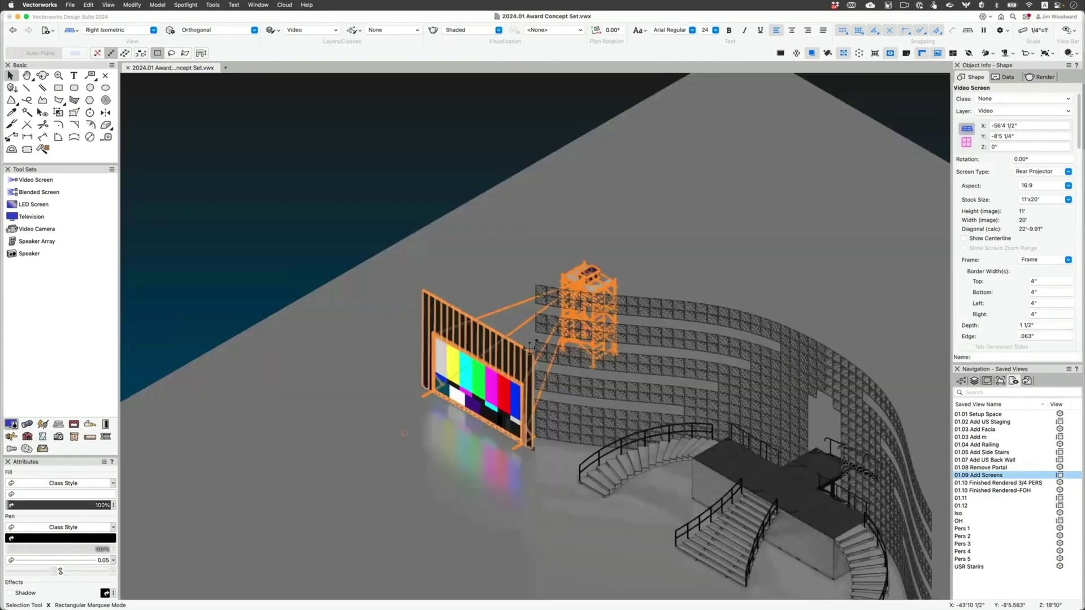
left_click(1020, 147)
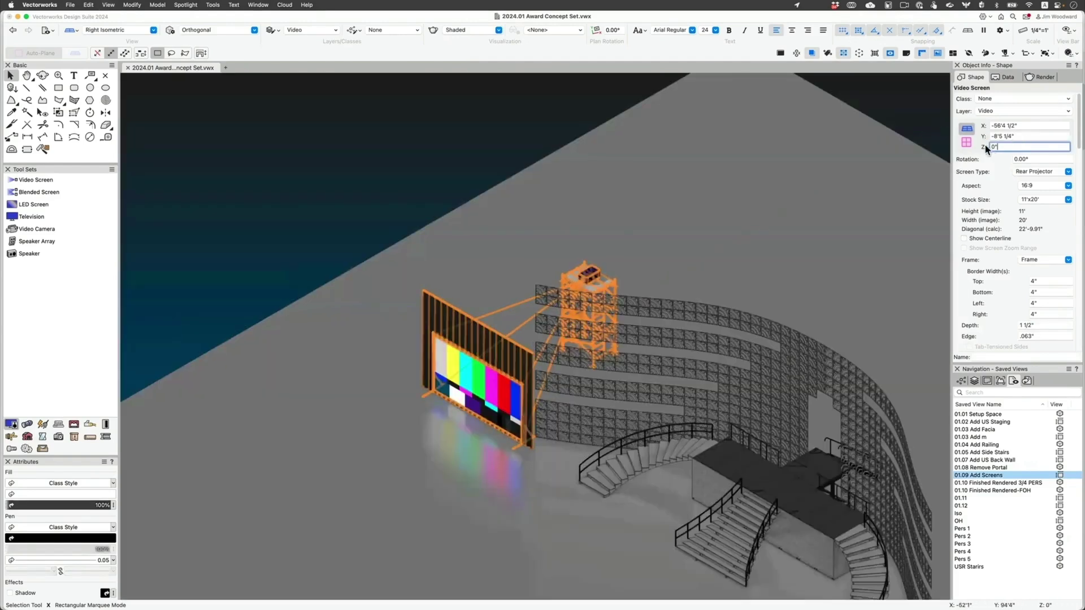
type("144+8")
key("Return")
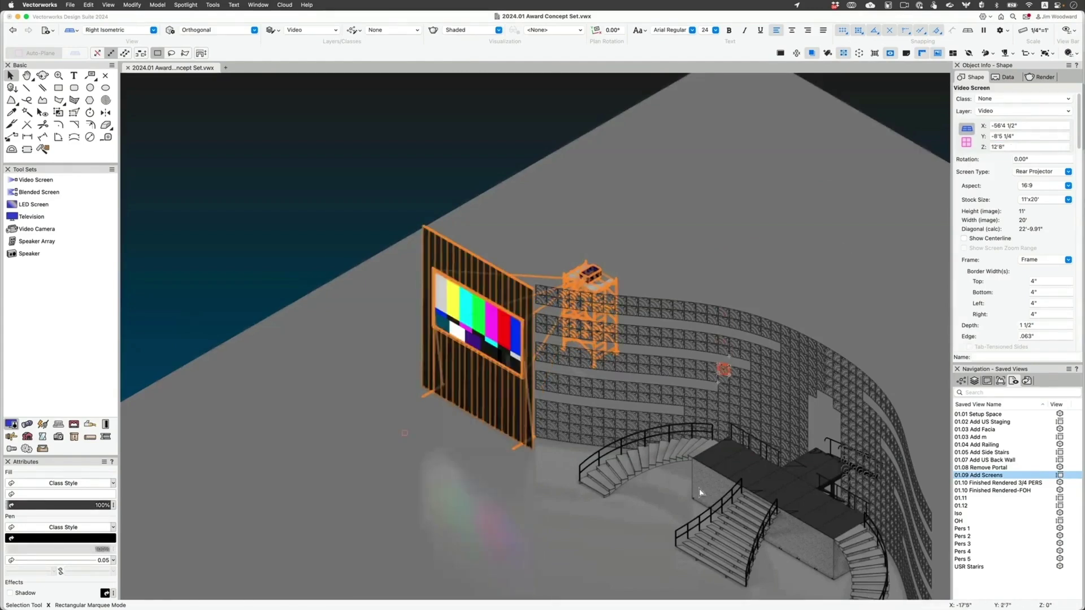
Activate the Mirror tool in duplicate mode and open the screen's image settings.
key("alt+m")
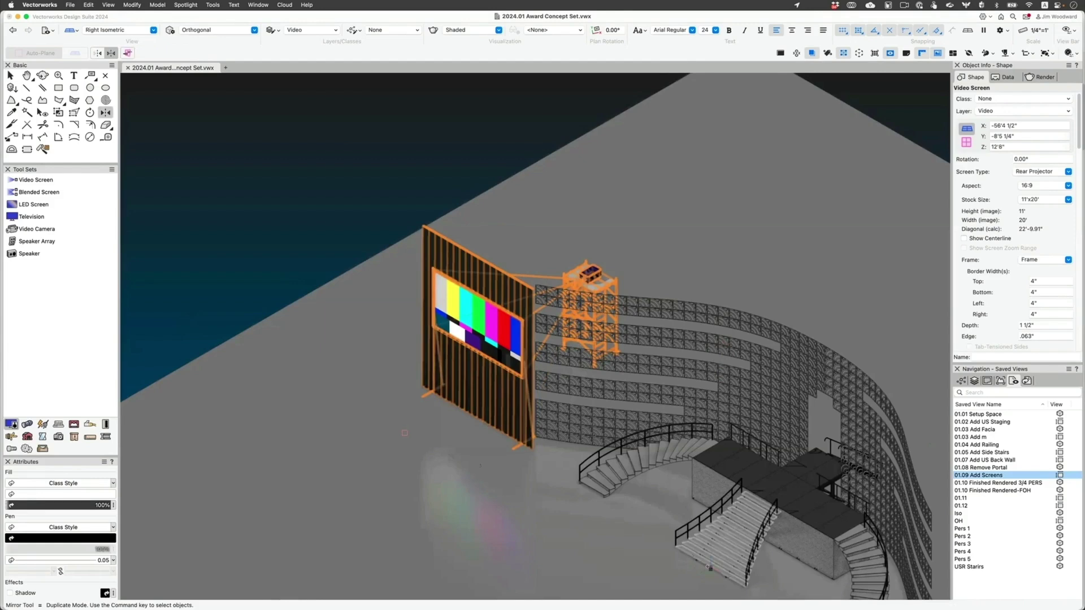
scroll(1035, 275, "down", 10)
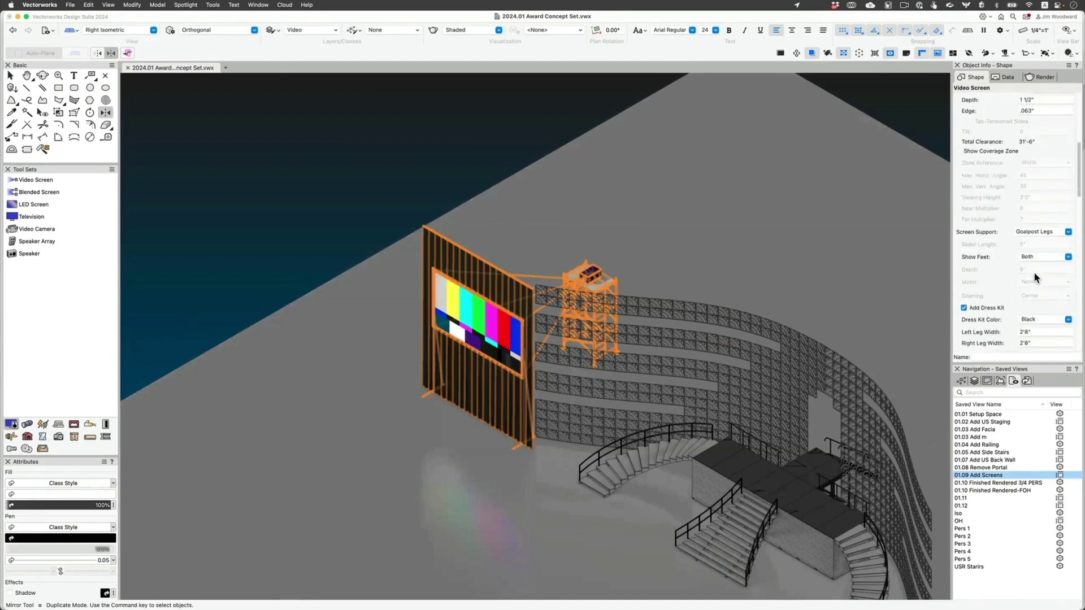
scroll(1027, 229, "down", 10)
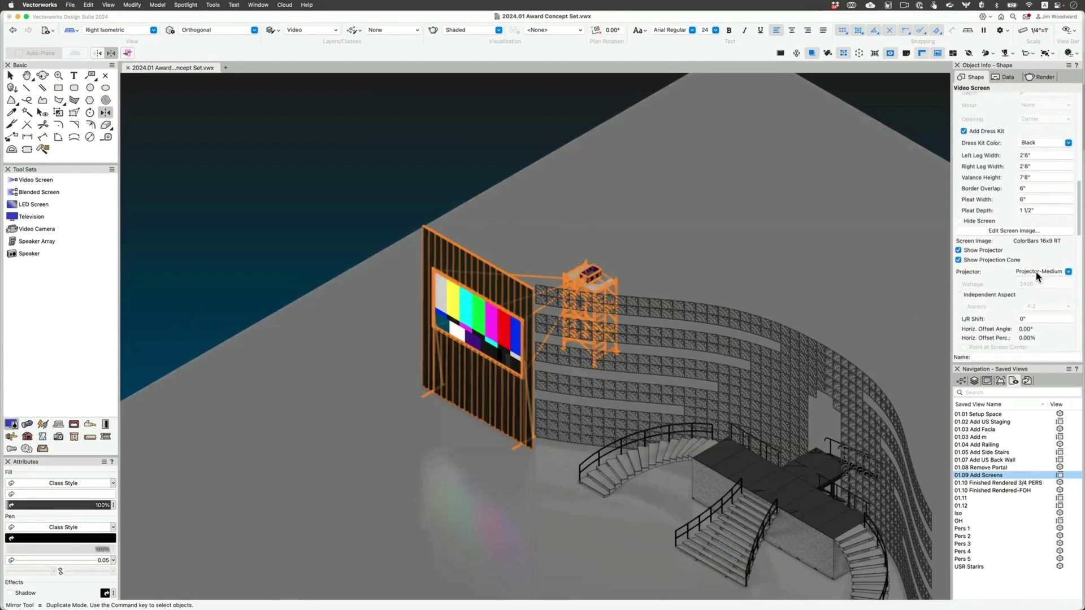
left_click(994, 122)
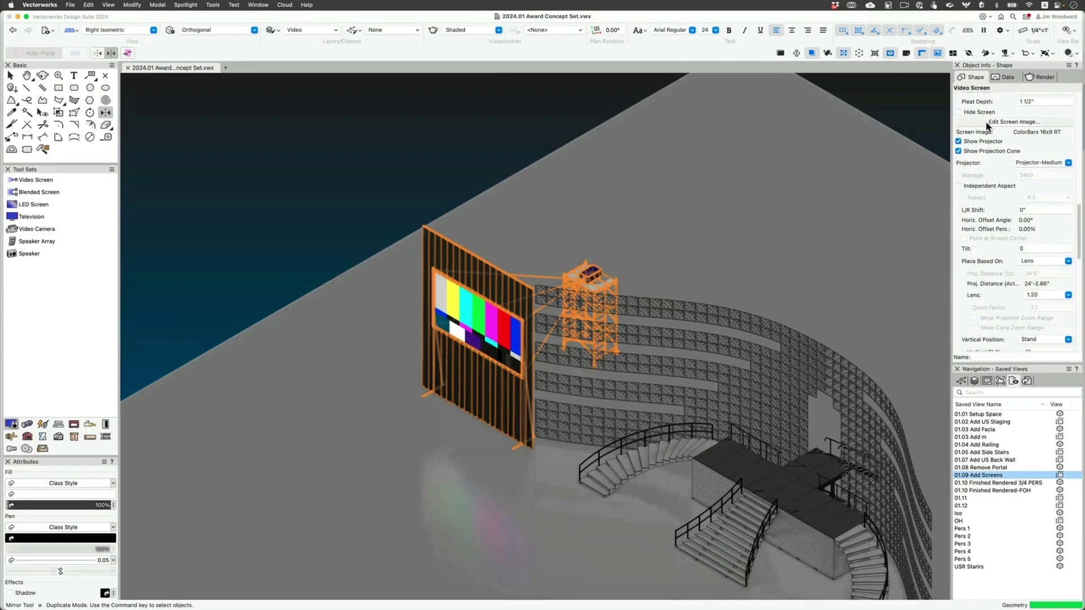
Set the video screen's image to Glowing Circle.
left_click(347, 133)
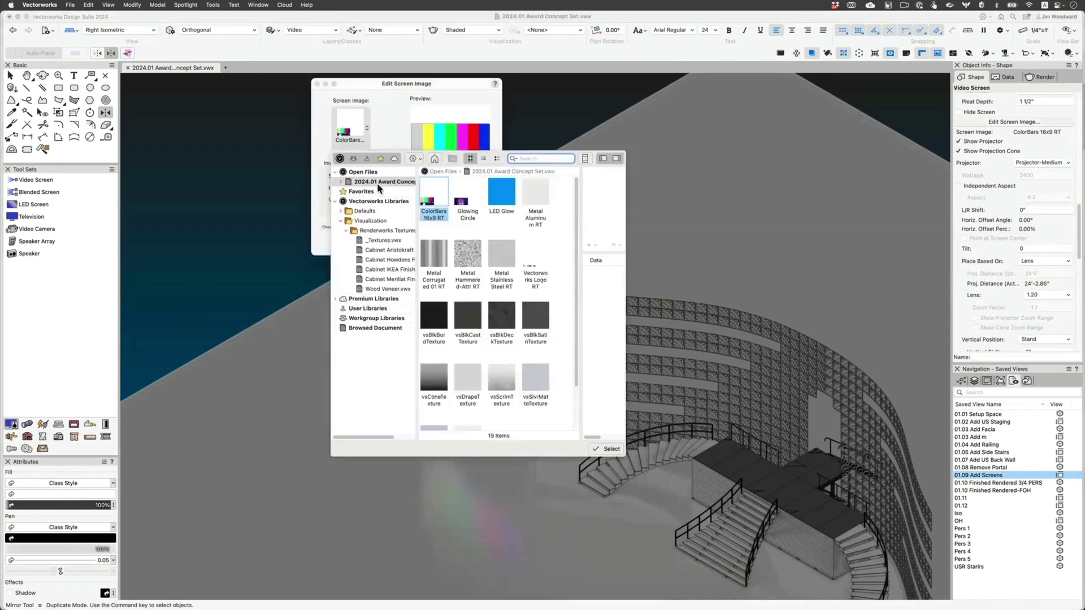
double_click(454, 204)
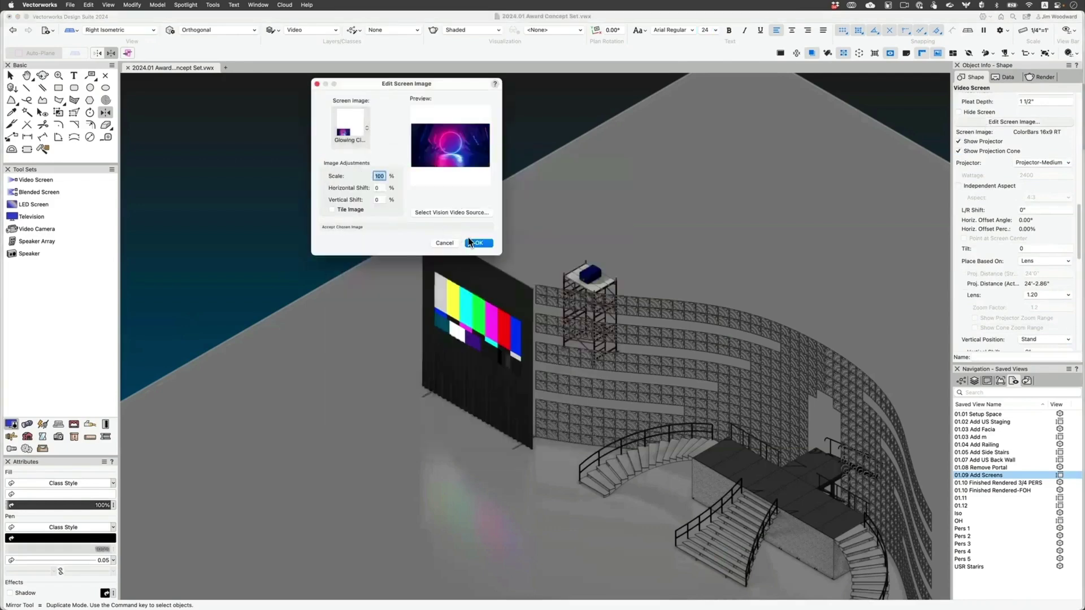
left_click(476, 243)
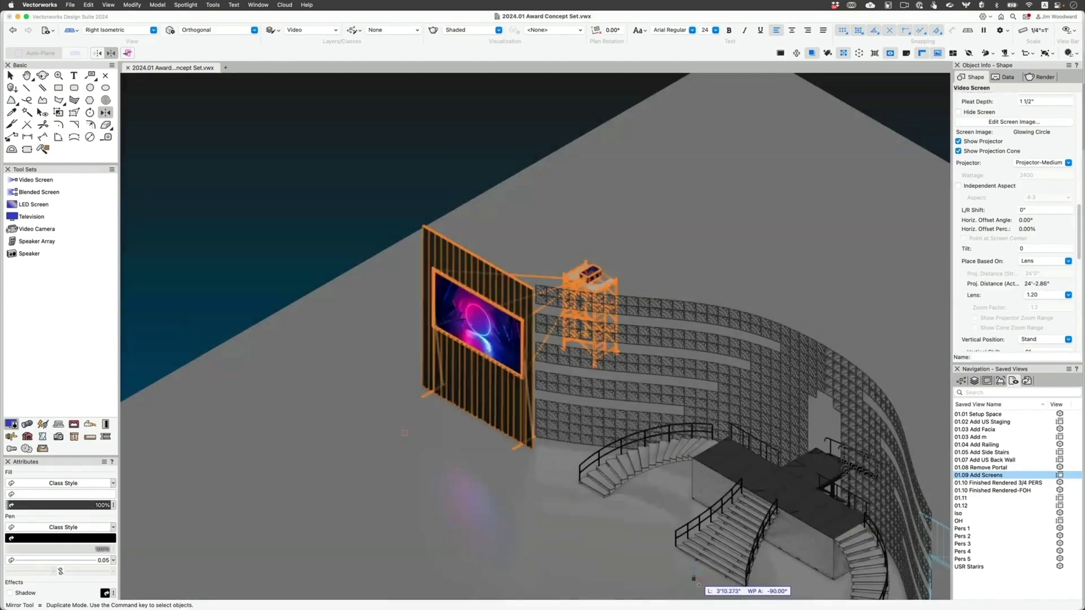
Mirror a copy of the screen to the stage's right side and fit the whole set in view.
left_click(696, 581)
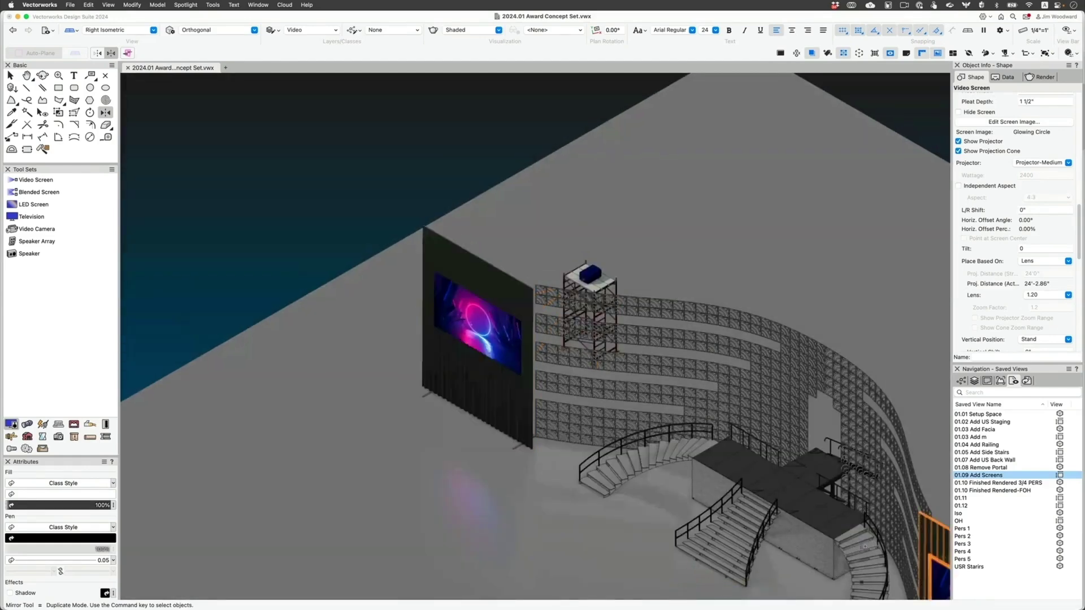
key("x")
key("super+6")
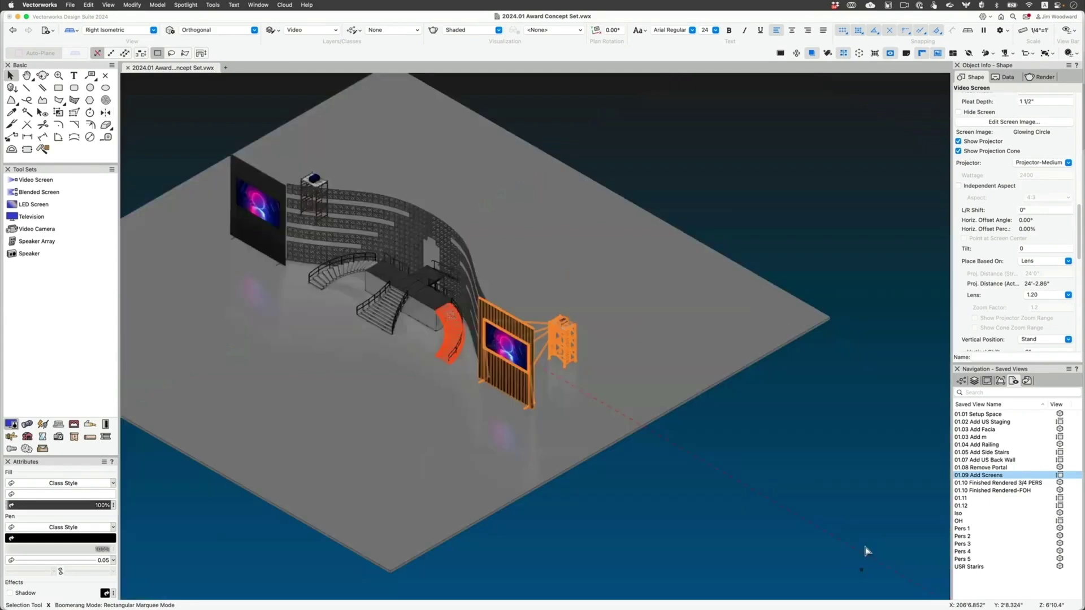
key("h")
left_click_drag(387, 260, 426, 270)
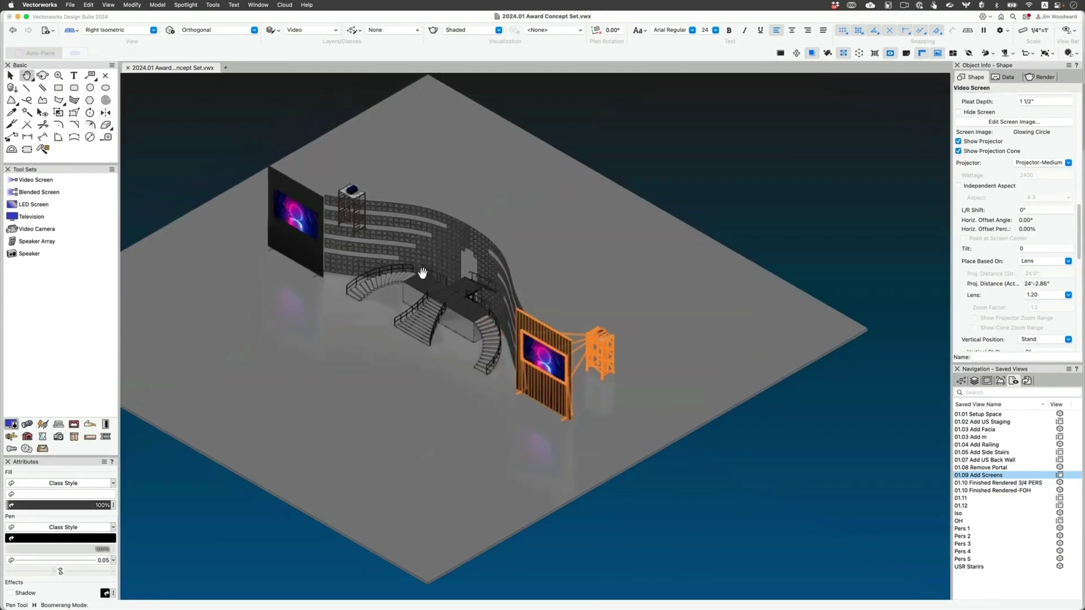
Open the 01.10 Finished Rendered 3/4 PERS view, then the 01.10 Finished Rendered-FOH view.
double_click(979, 484)
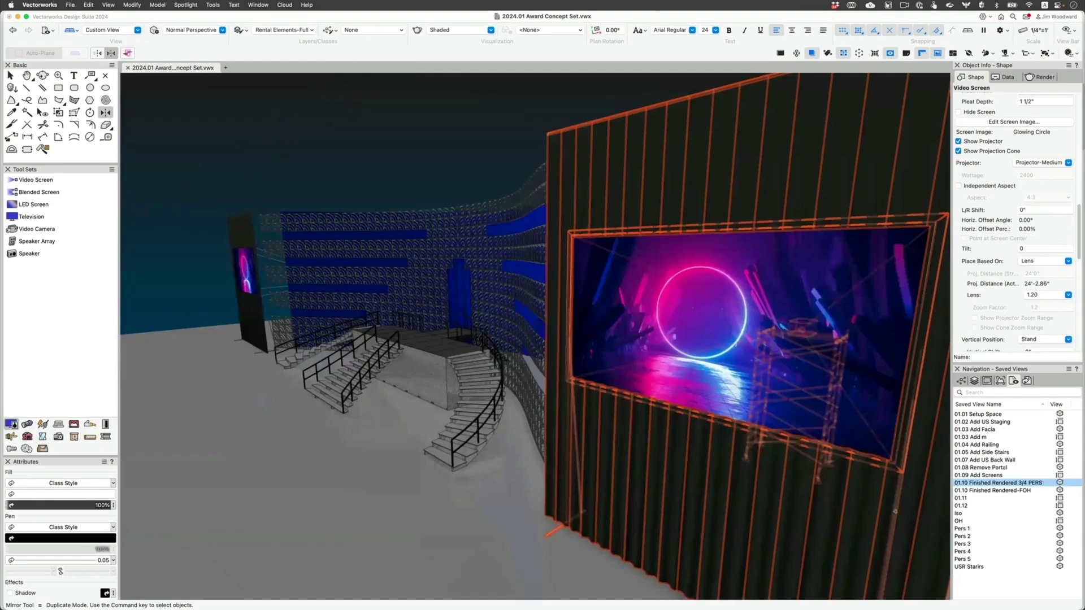
double_click(984, 491)
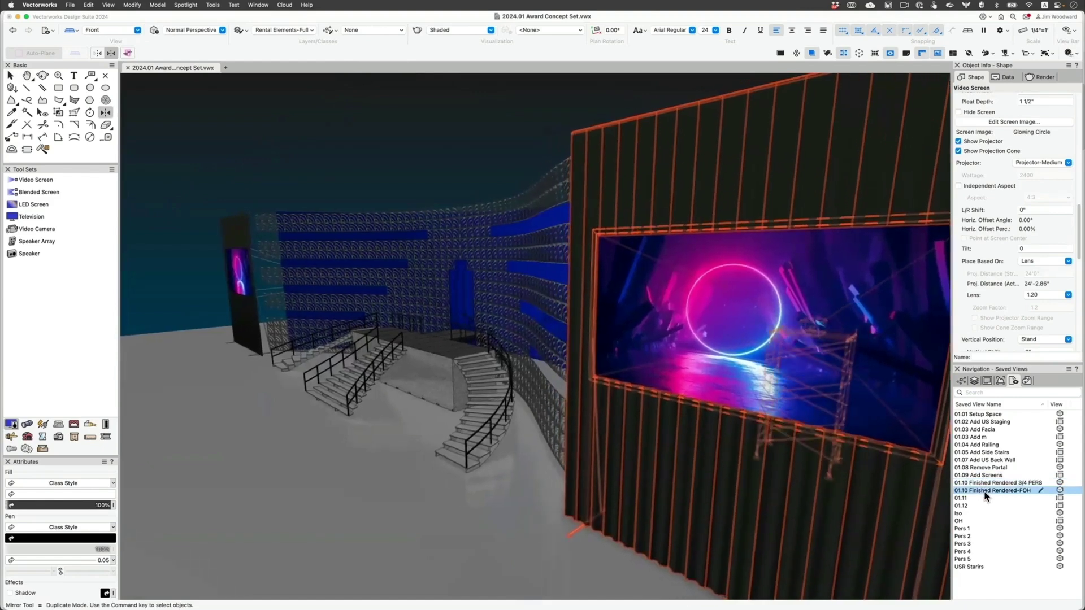